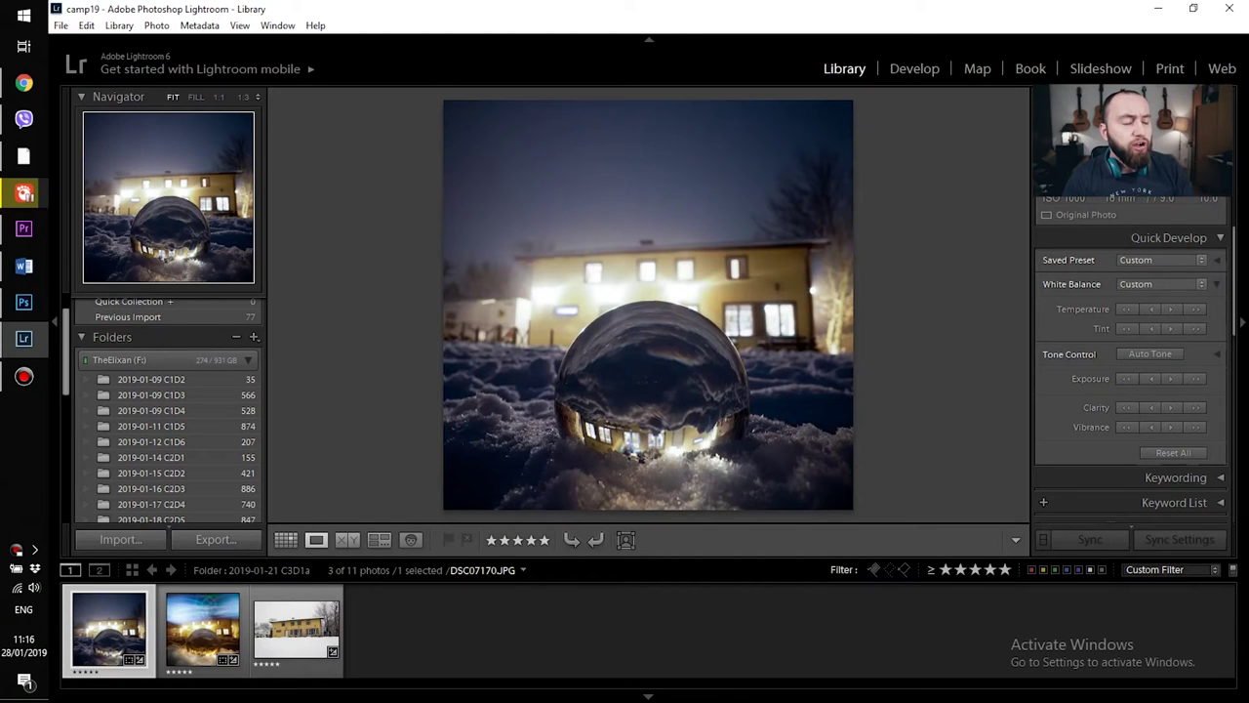
# Compare the dark and light-painted night shots of the glass ball, and view the daytime photo of the yellow building.
pyautogui.click(203, 630)
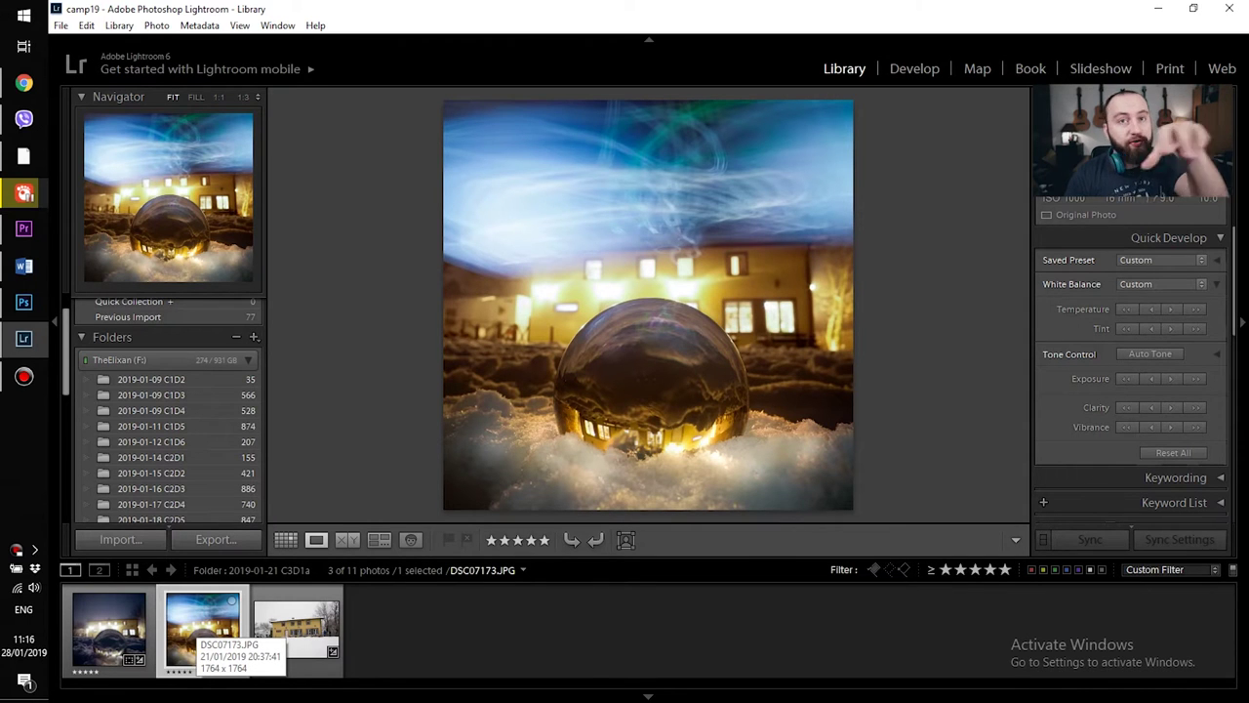
pyautogui.click(109, 629)
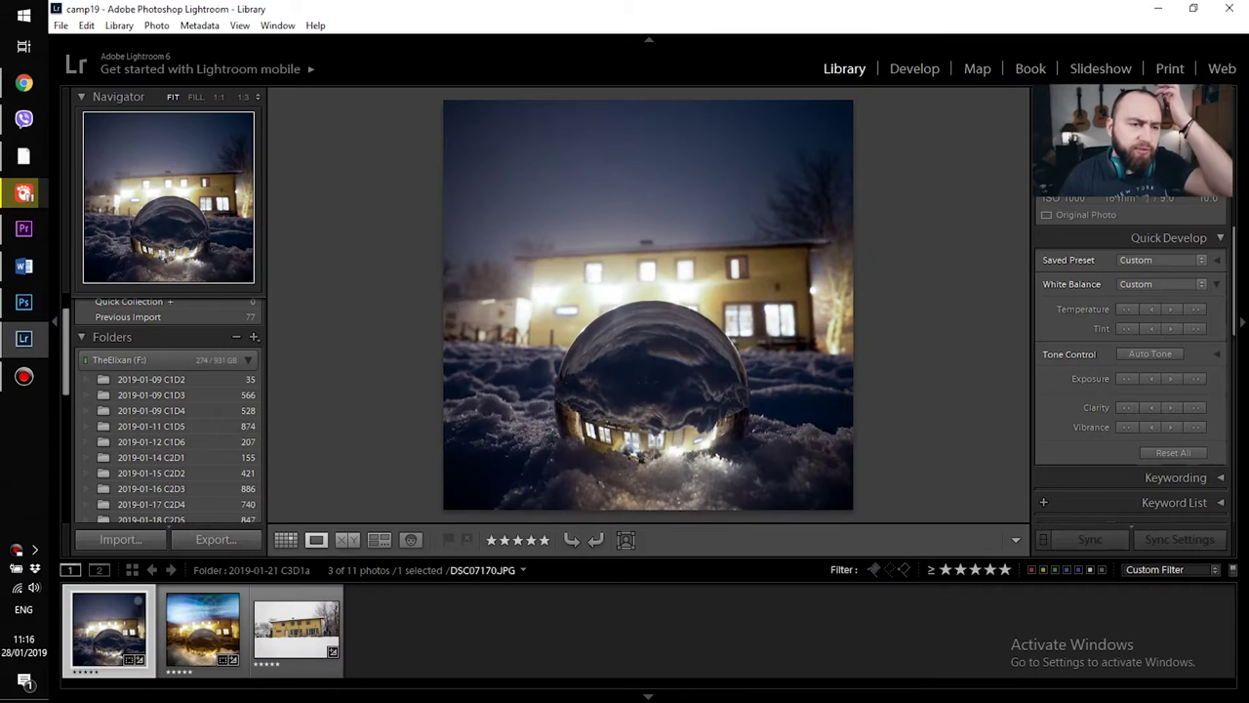
pyautogui.click(202, 629)
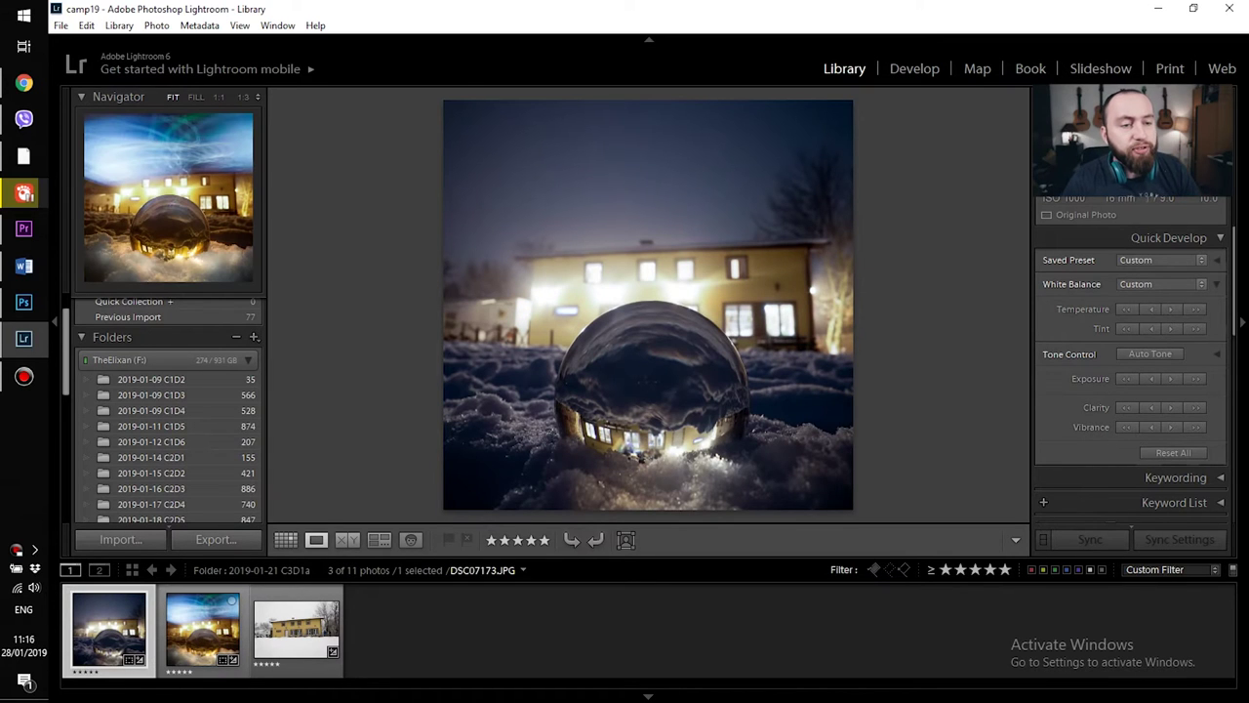
pyautogui.click(202, 630)
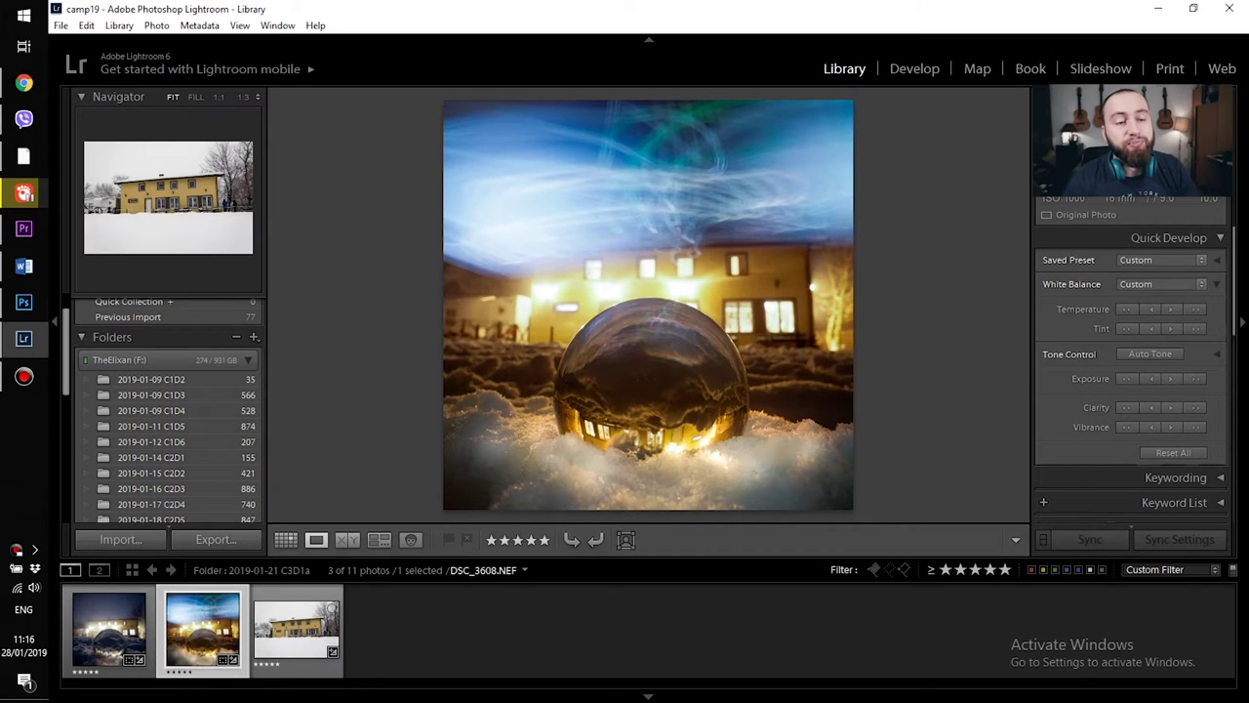
pyautogui.click(297, 629)
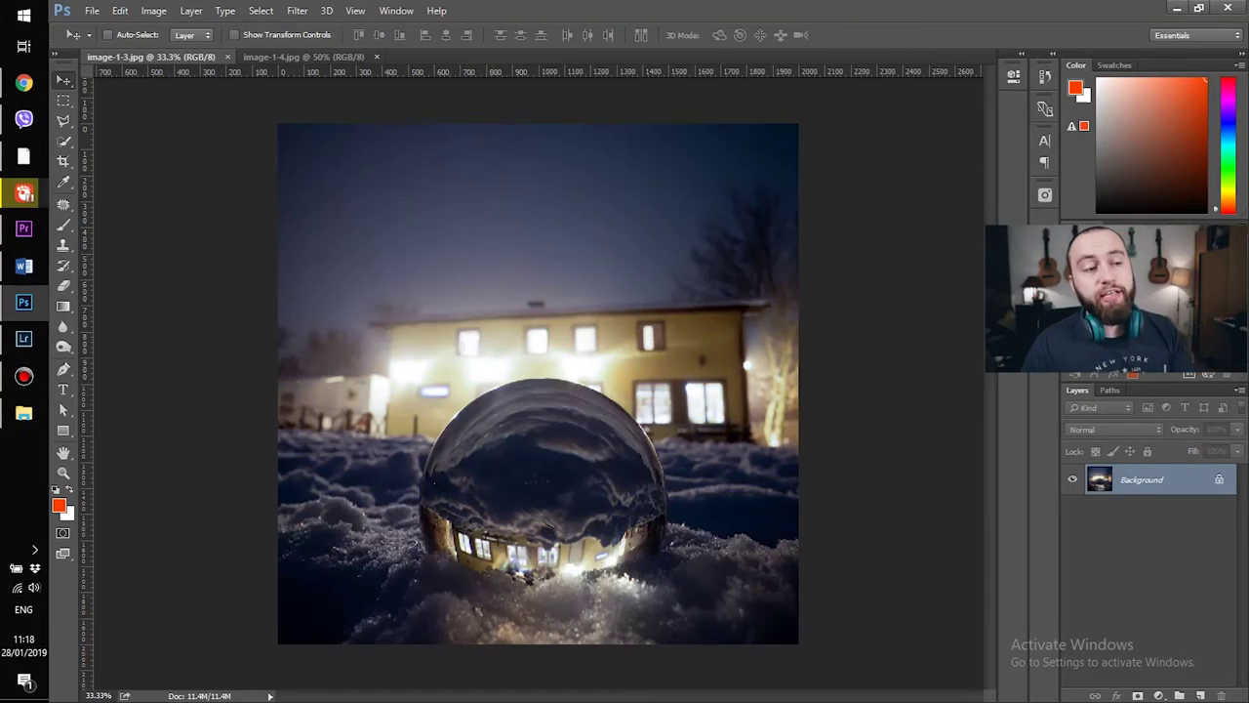
# Paste the light-painted photo as a layer above the dark shot, and replace the locked background with an unlocked copy.
pyautogui.hotkey('ctrl', 'v')
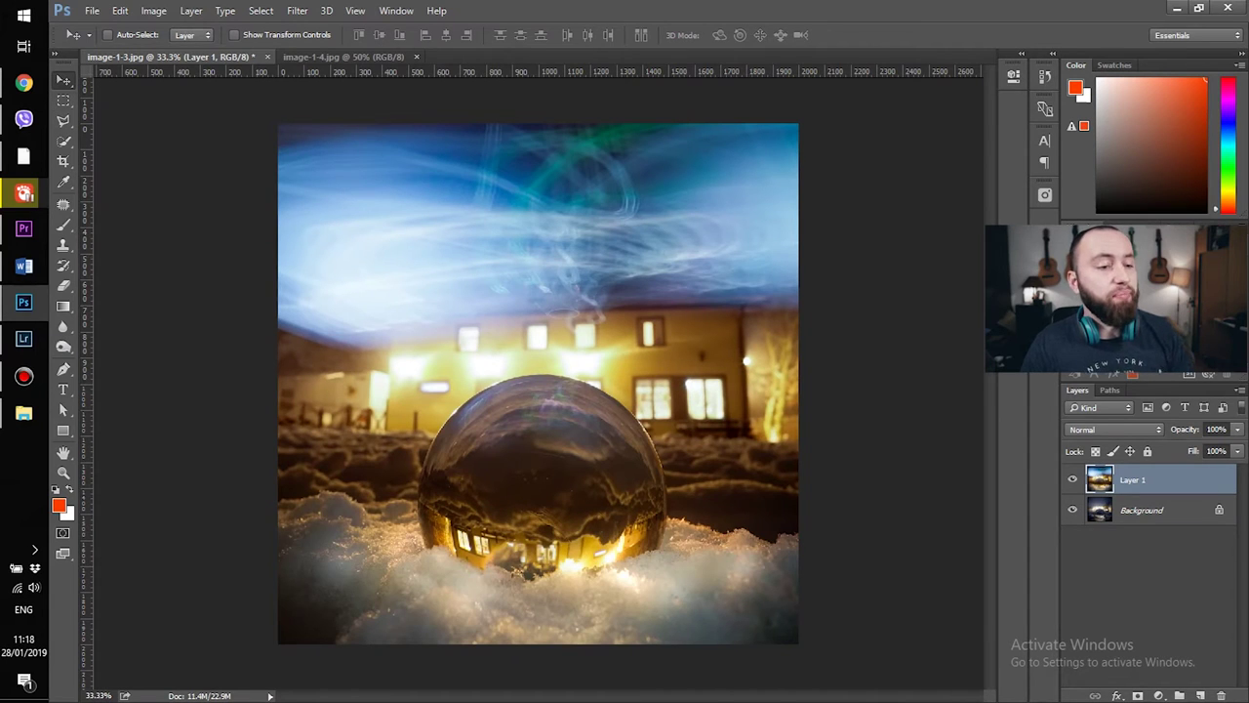
pyautogui.moveTo(1137, 695); pyautogui.dragTo(1221, 695)
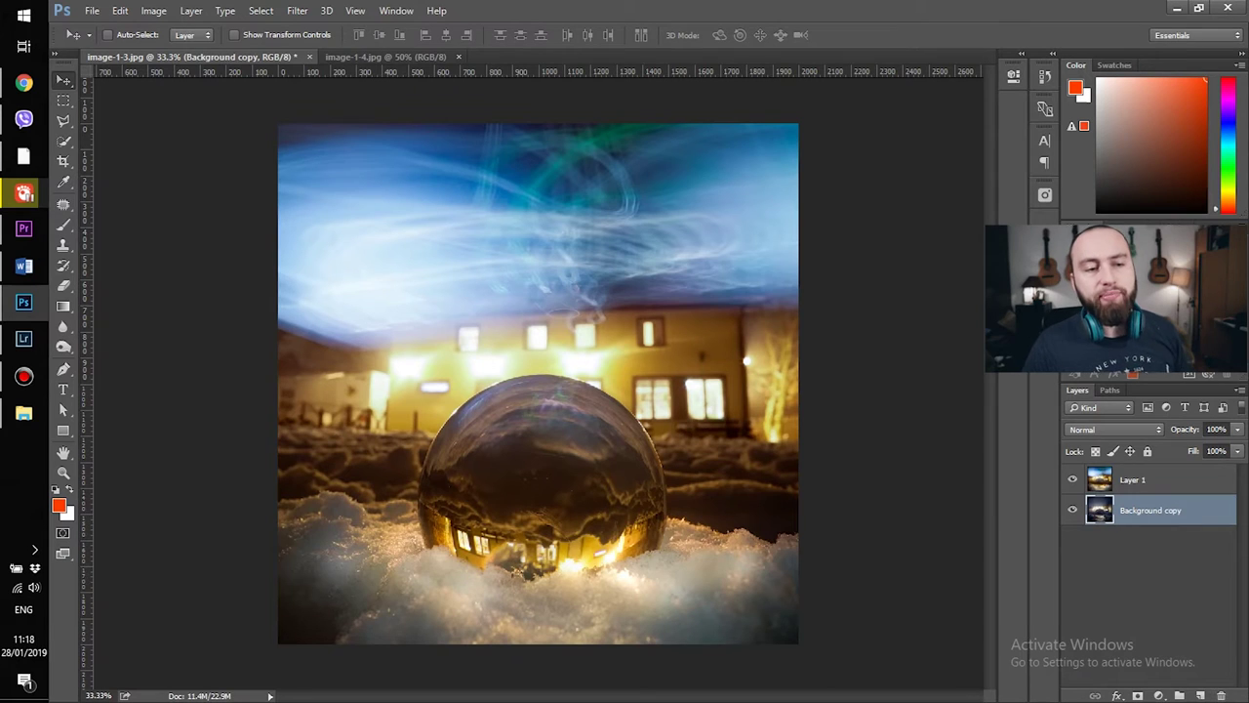
# Auto-align the light-painted layer and the background copy using the Auto projection.
pyautogui.keyDown('shift'); pyautogui.click(1152, 480); pyautogui.keyUp('shift')
pyautogui.click(119, 11)
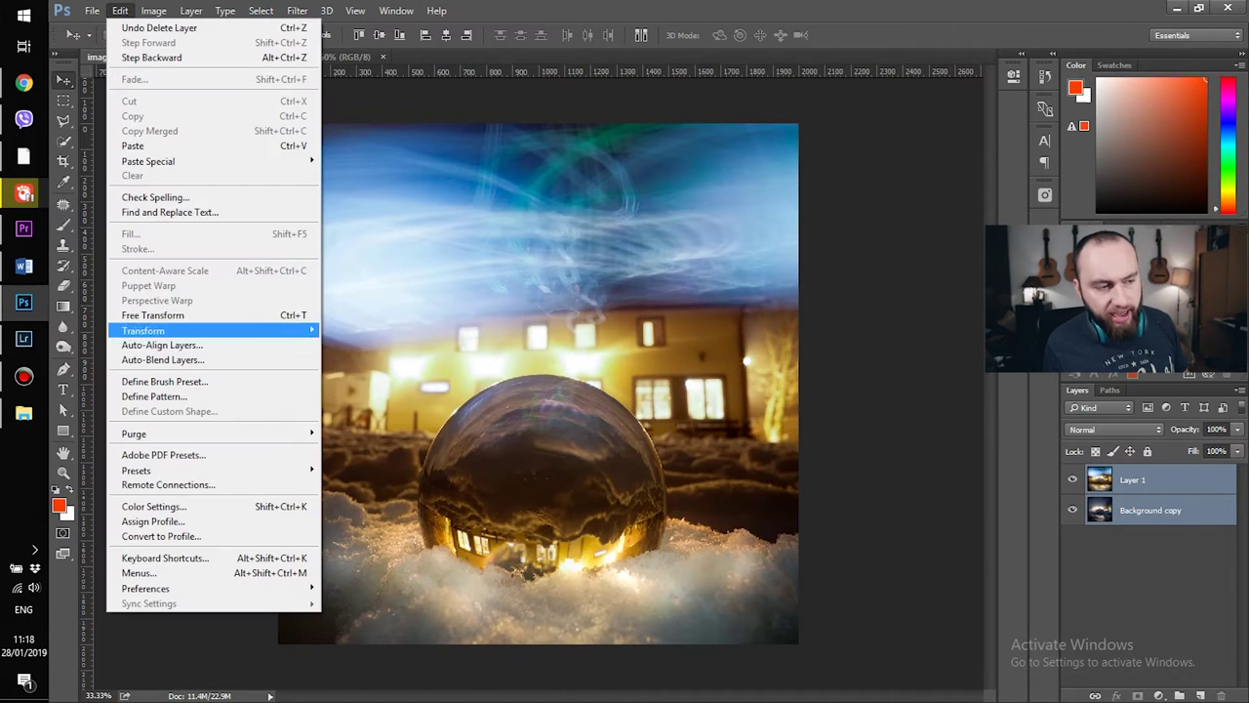
pyautogui.click(161, 344)
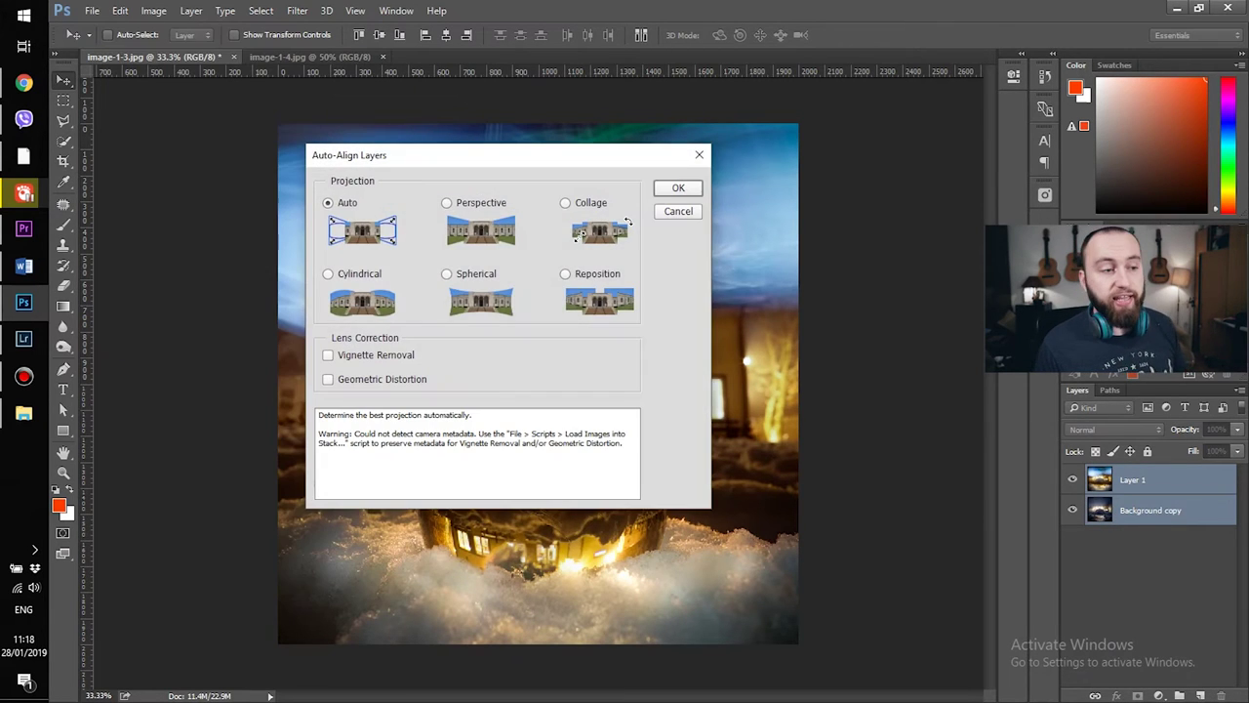
pyautogui.press('Return')
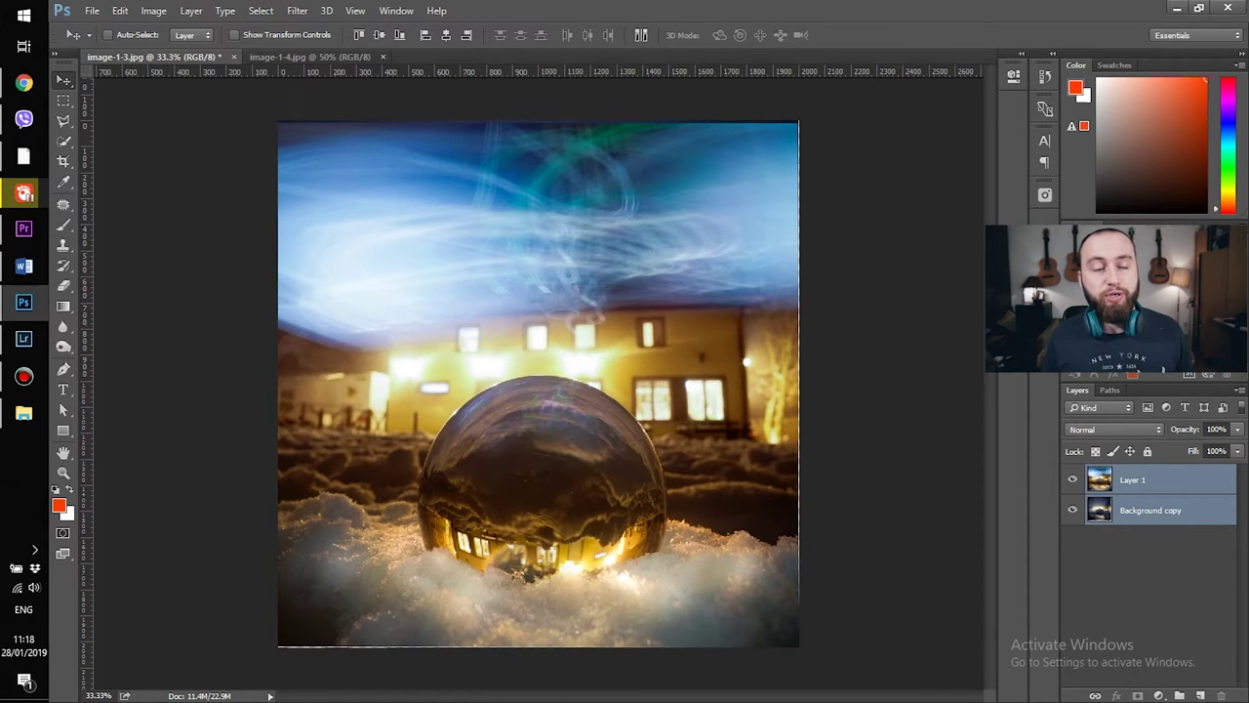
# Crop the aligned image to about 1957 × 1977 px to remove the uneven edges.
pyautogui.press('c')
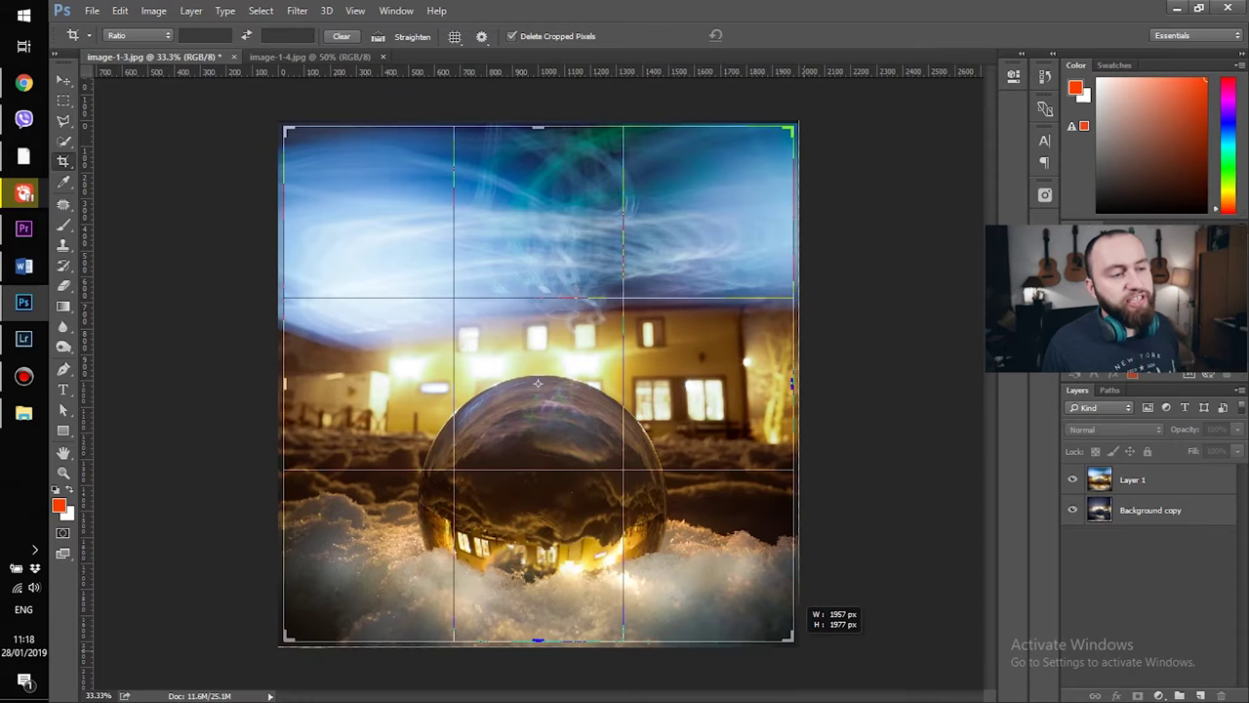
pyautogui.moveTo(797, 645); pyautogui.dragTo(792, 641)
pyautogui.press('Return')
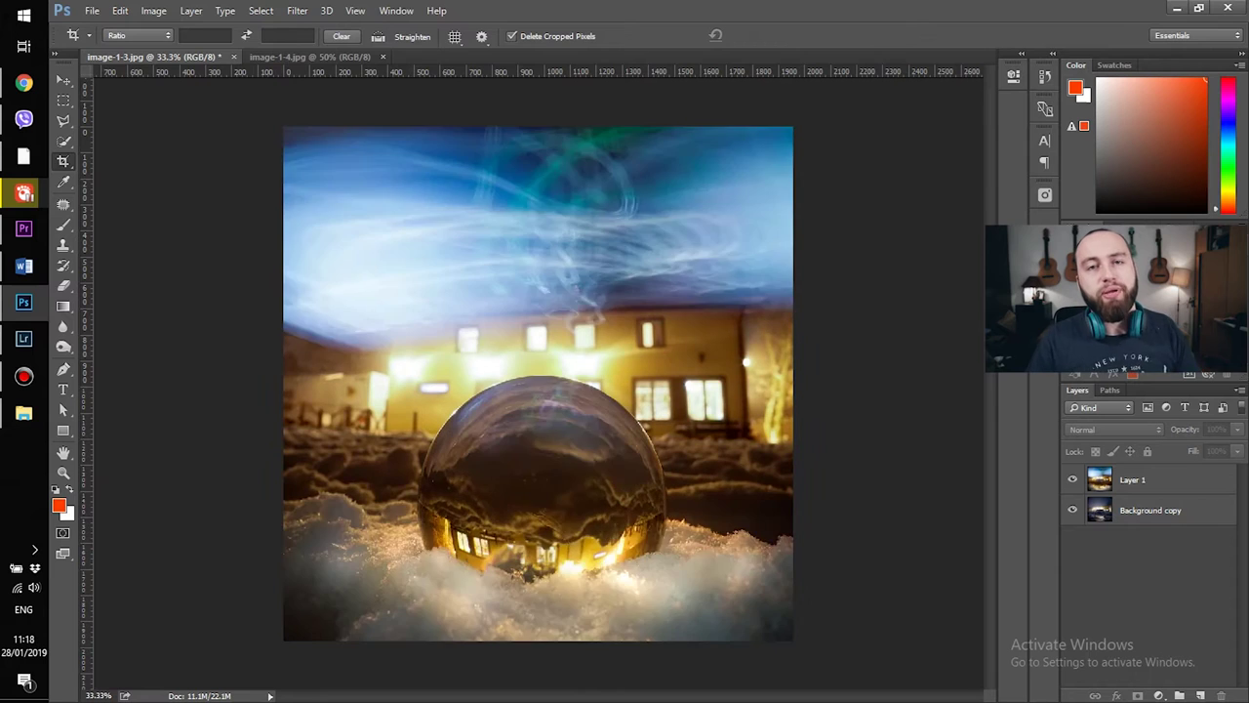
# Hide the light-painted layer with a black mask, and reveal its ball base and foreground snow using a soft white brush with 0% hardness.
pyautogui.rightClick(420, 458)
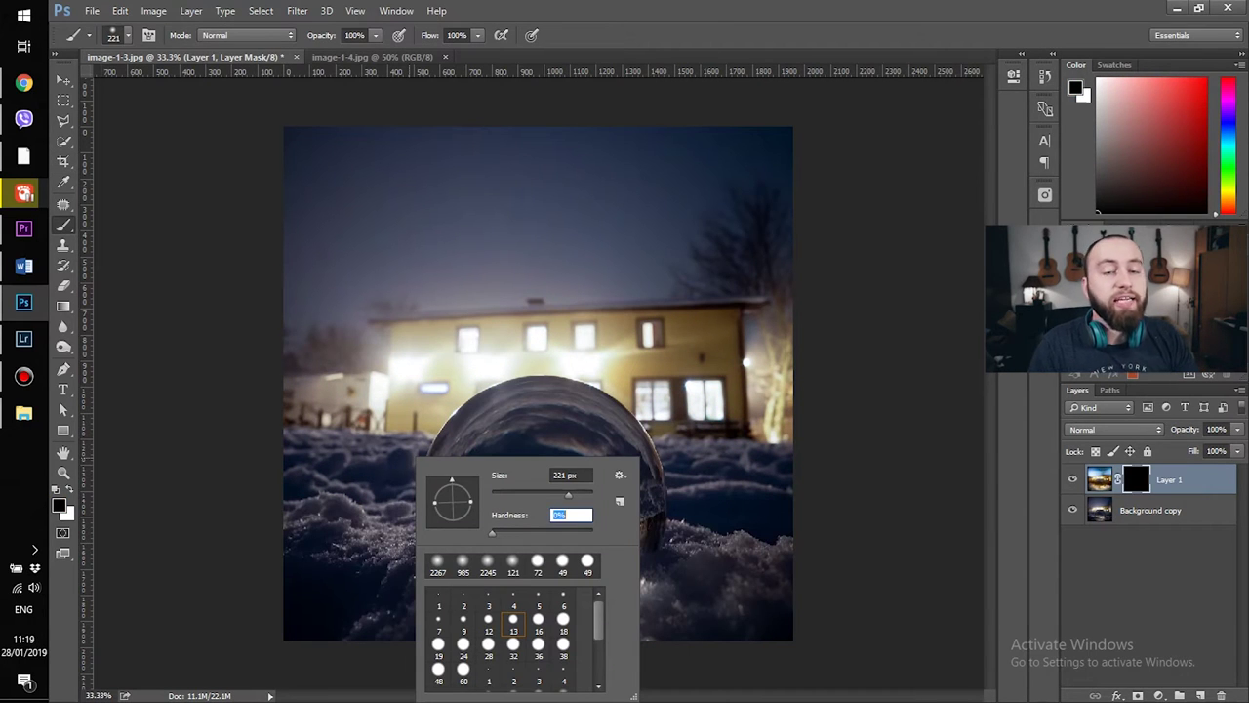
pyautogui.press('Return')
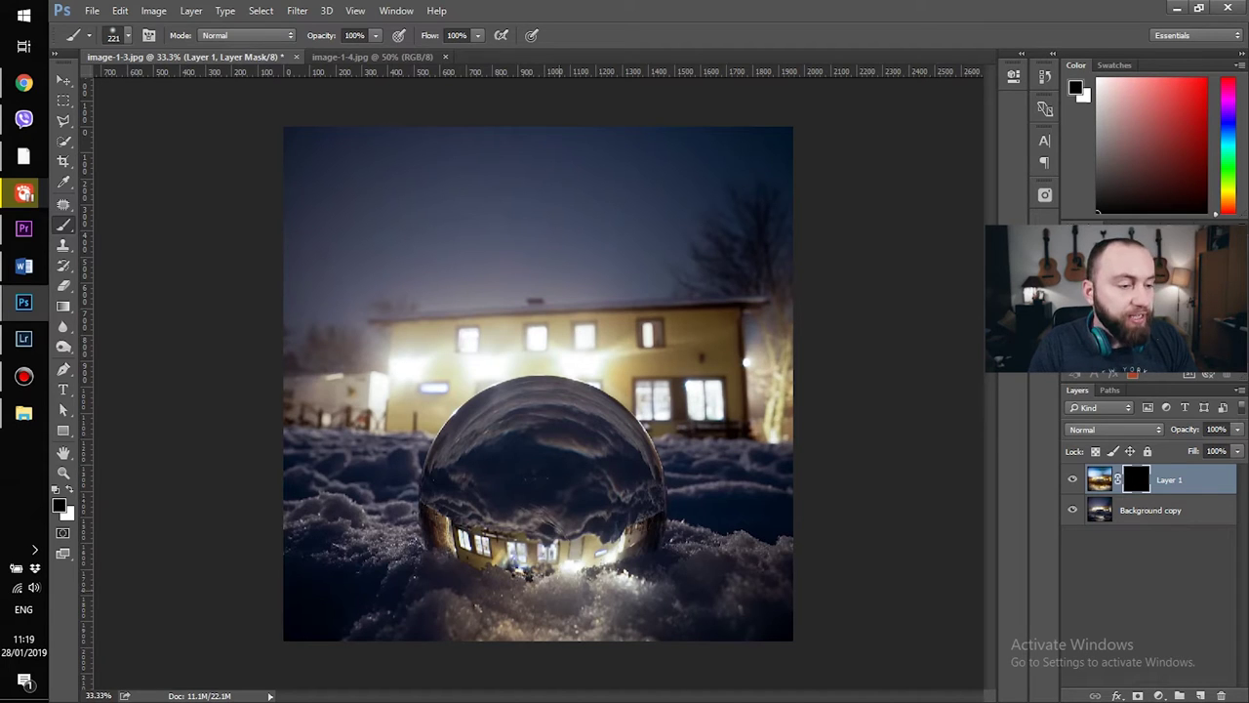
pyautogui.moveTo(540, 580); pyautogui.dragTo(451, 572)
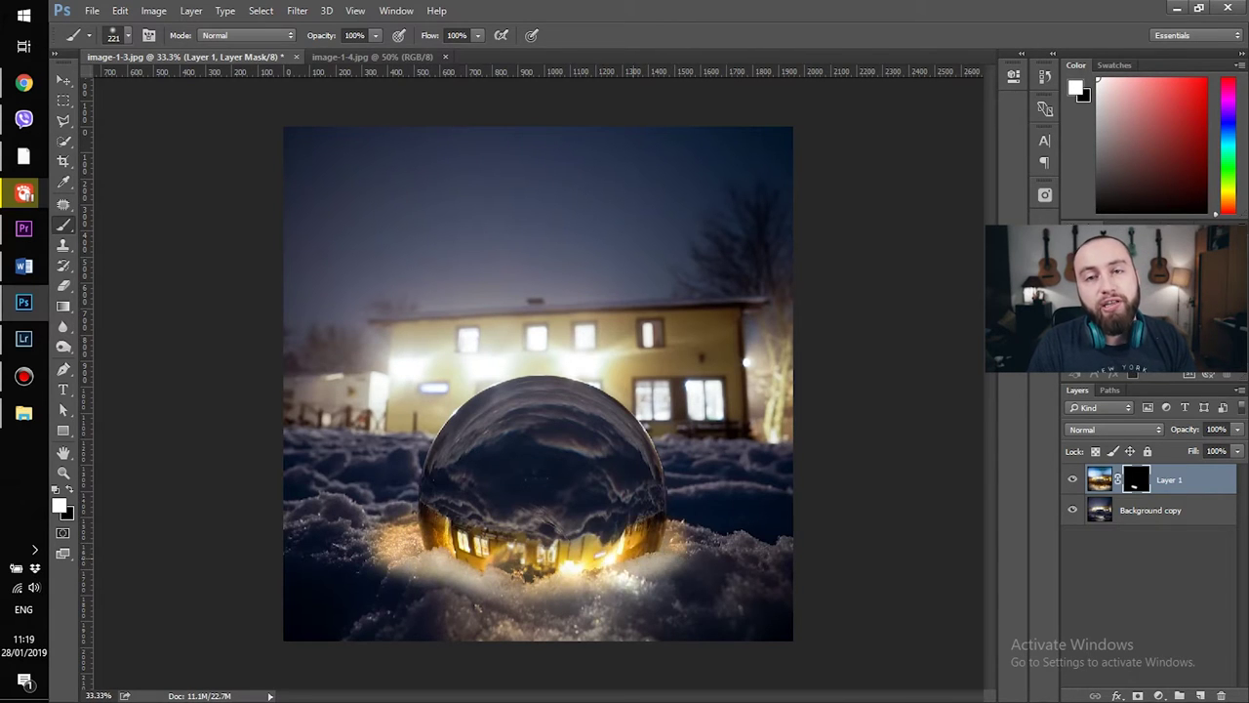
pyautogui.moveTo(634, 559); pyautogui.dragTo(631, 571)
pyautogui.moveTo(470, 559); pyautogui.dragTo(509, 559)
pyautogui.moveTo(429, 560)
pyautogui.mouseDown()
pyautogui.moveTo(399, 563)
pyautogui.moveTo(535, 583)
pyautogui.moveTo(678, 573)
pyautogui.mouseUp()
pyautogui.moveTo(471, 550)
pyautogui.mouseDown()
pyautogui.moveTo(494, 550)
pyautogui.moveTo(456, 550)
pyautogui.mouseUp()
pyautogui.press('3')
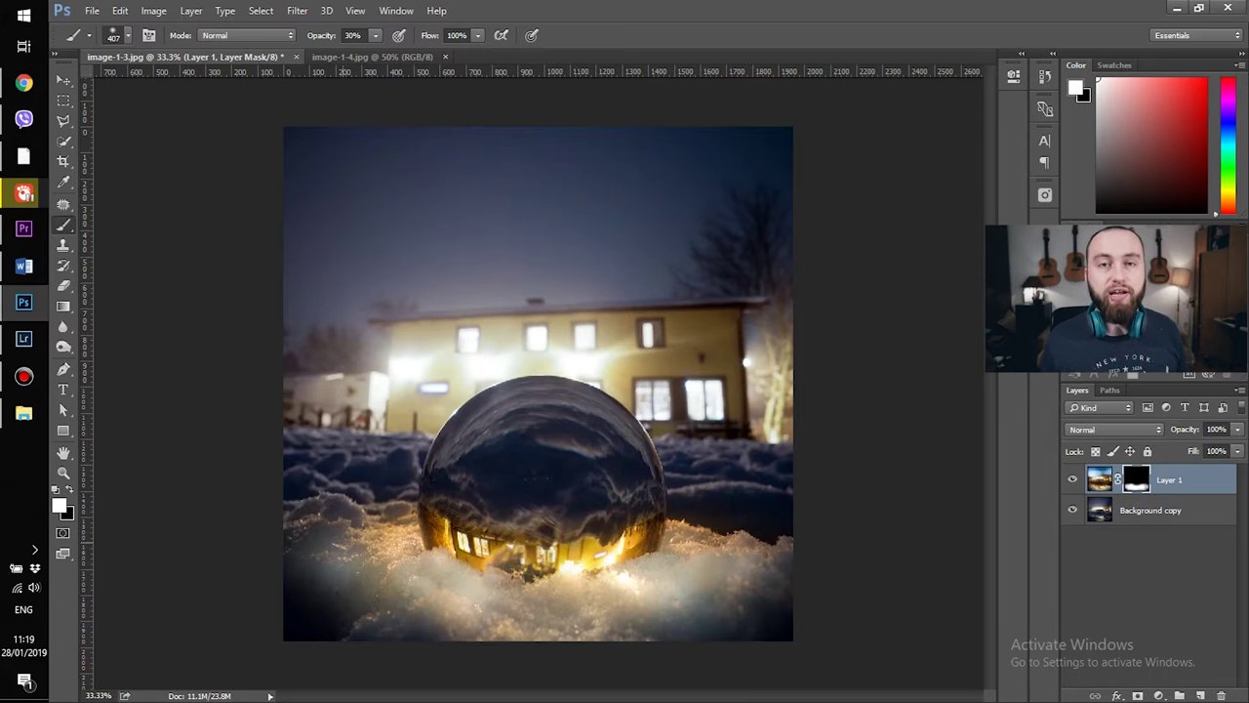
# Compare the composite with and without the light-painted layer, and lower that layer's opacity.
pyautogui.click(1072, 479)
pyautogui.click(1072, 480)
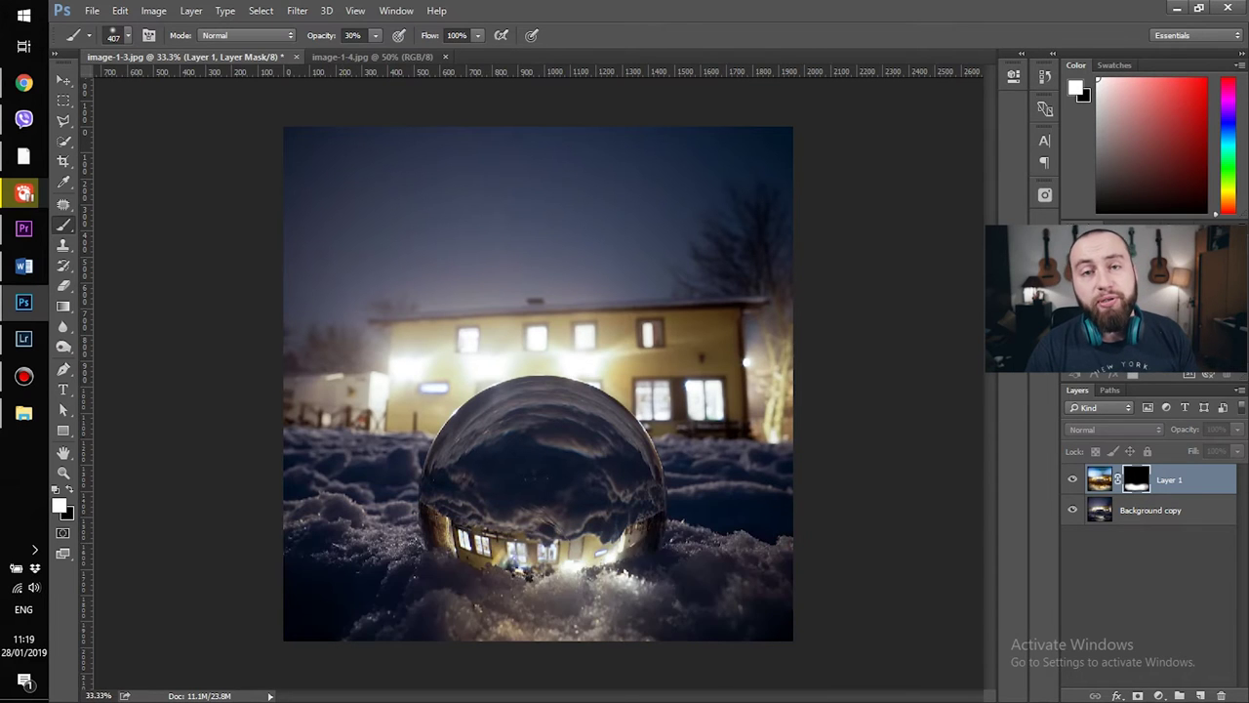
pyautogui.hotkey('ctrl', 'z')
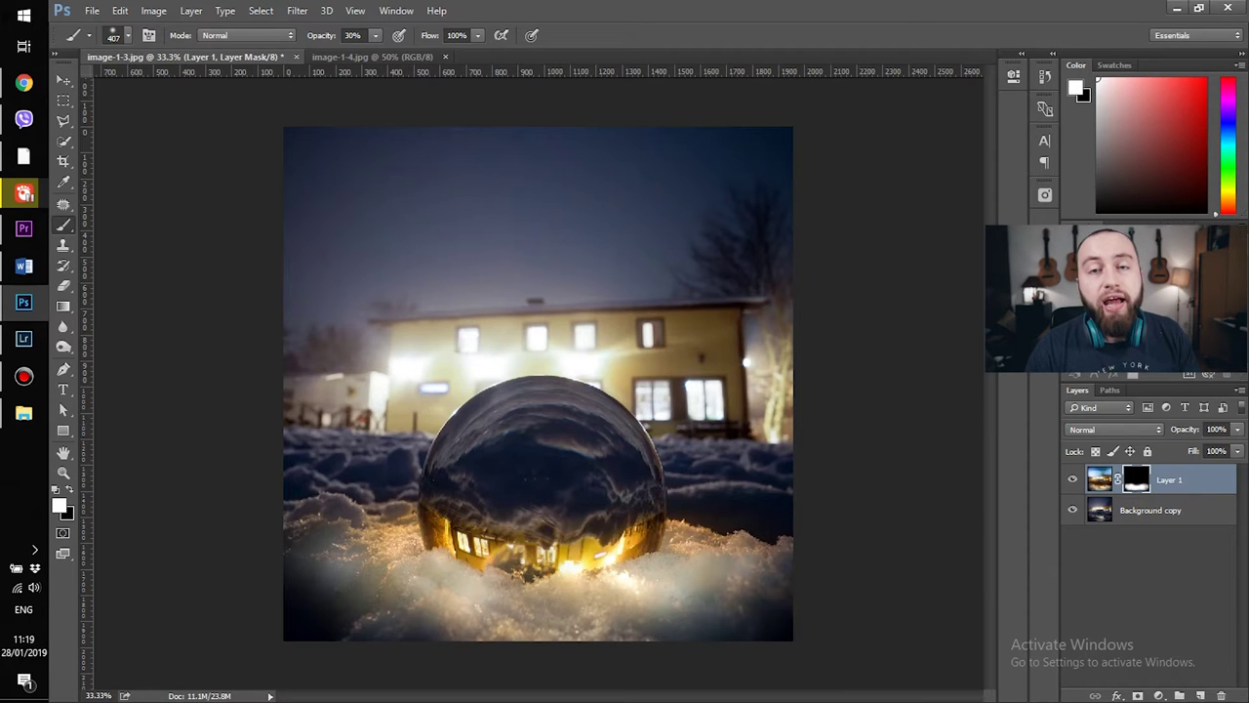
pyautogui.click(1238, 429)
pyautogui.moveTo(1238, 447)
pyautogui.mouseDown()
pyautogui.moveTo(1183, 446)
pyautogui.moveTo(1214, 446)
pyautogui.mouseUp()
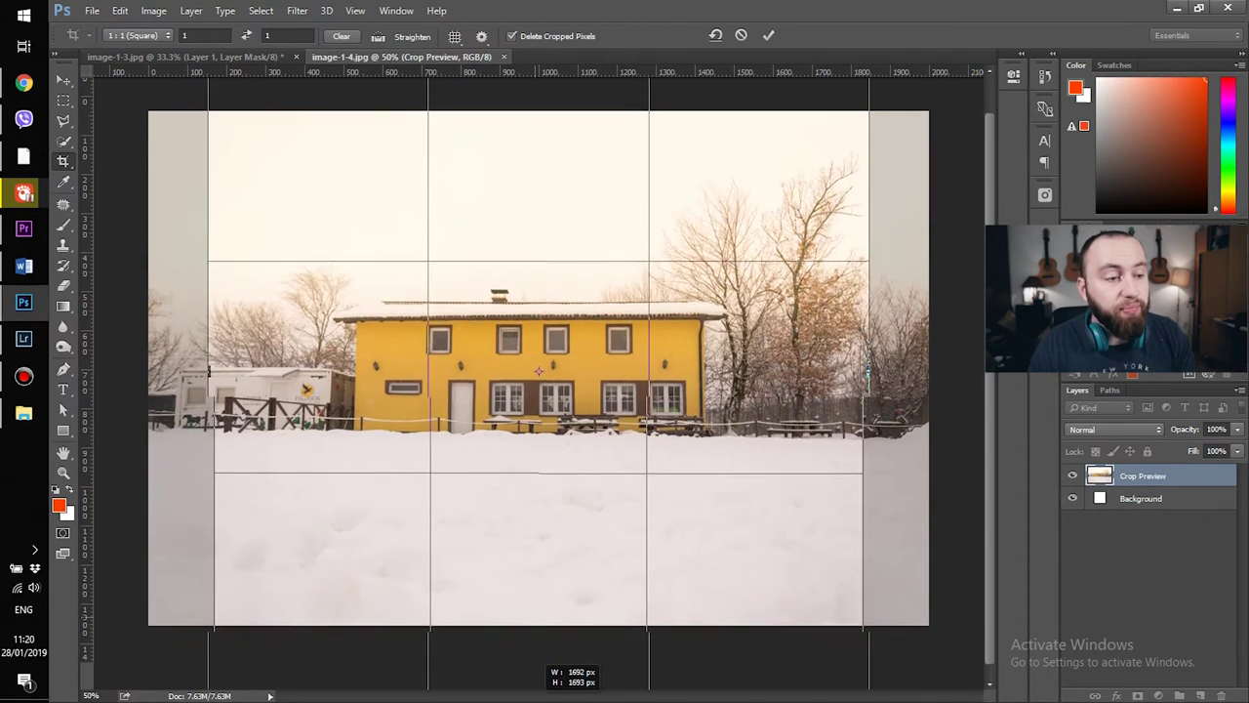
# Extend the canvas of image-1-4.jpg to a 1:1 square, leaving blank strips above and below the building photo.
pyautogui.moveTo(542, 689); pyautogui.dragTo(539, 678)
pyautogui.press('Return')
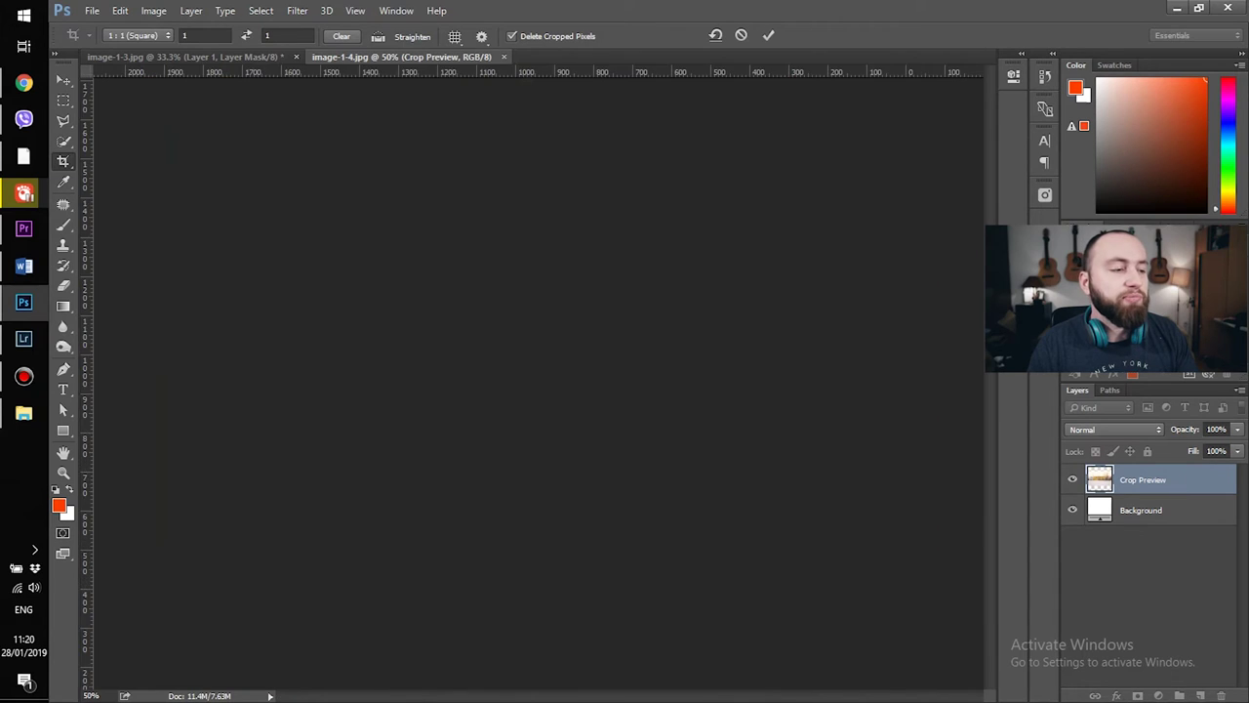
pyautogui.scroll(-1, 525, 390)
pyautogui.press('Return')
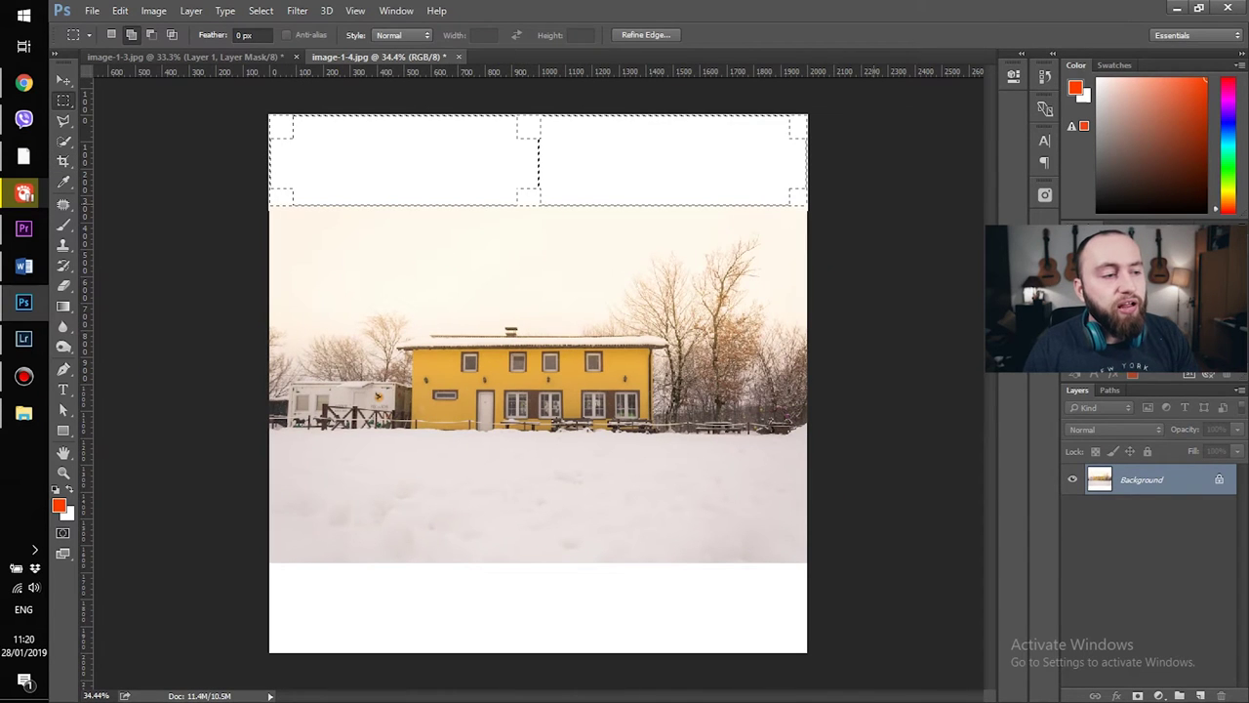
# Fill the selected blank strip above the building photo using Content-Aware at 100% opacity.
pyautogui.hotkey('shift', 'F5')
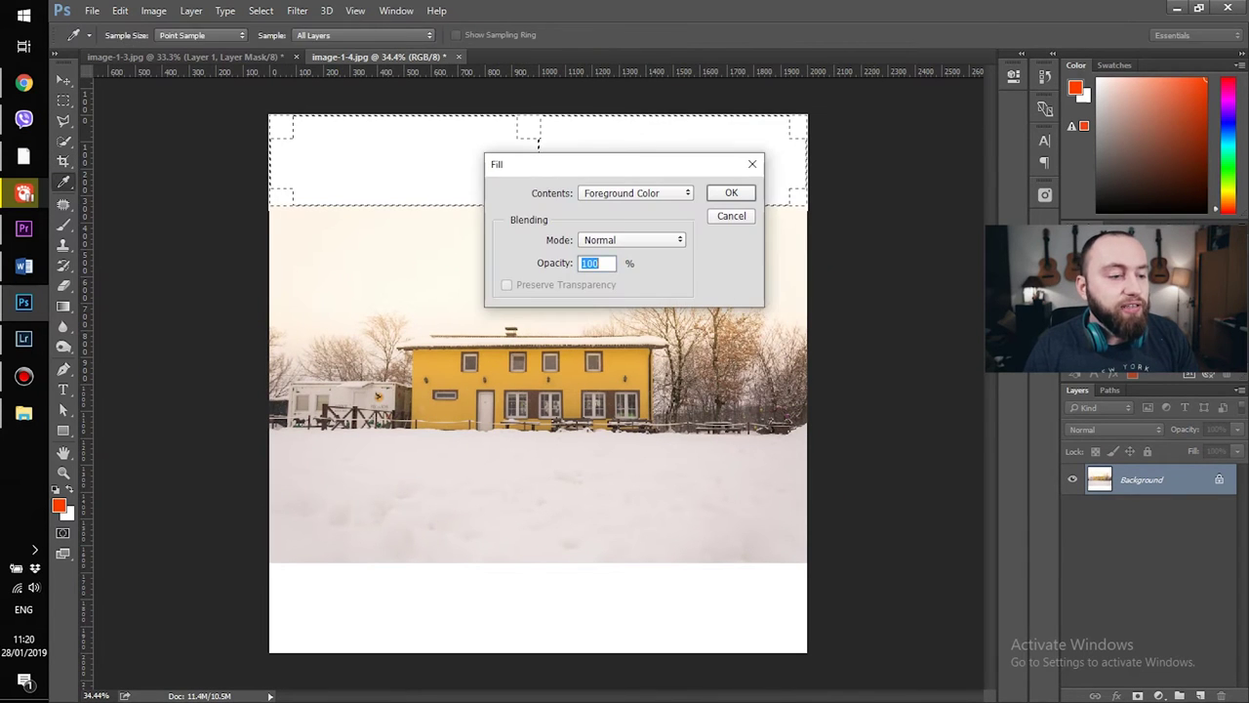
pyautogui.click(635, 193)
pyautogui.click(636, 193)
pyautogui.click(636, 194)
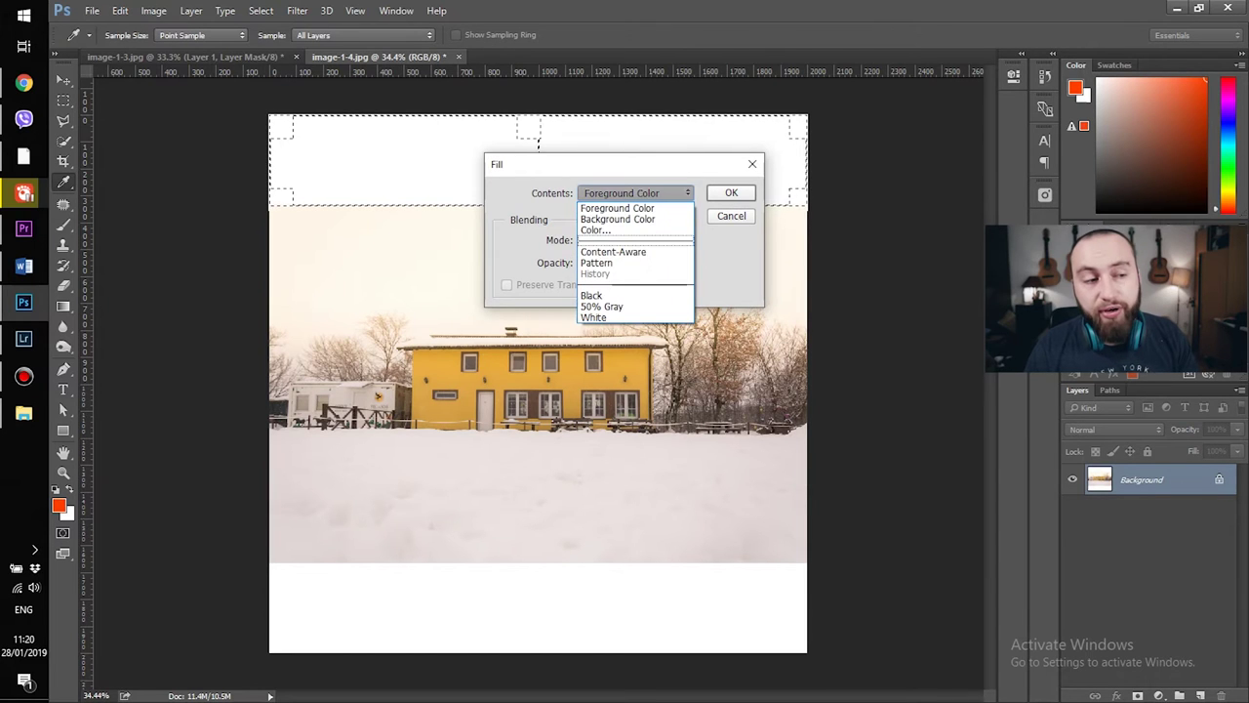
pyautogui.click(612, 250)
pyautogui.press('Return')
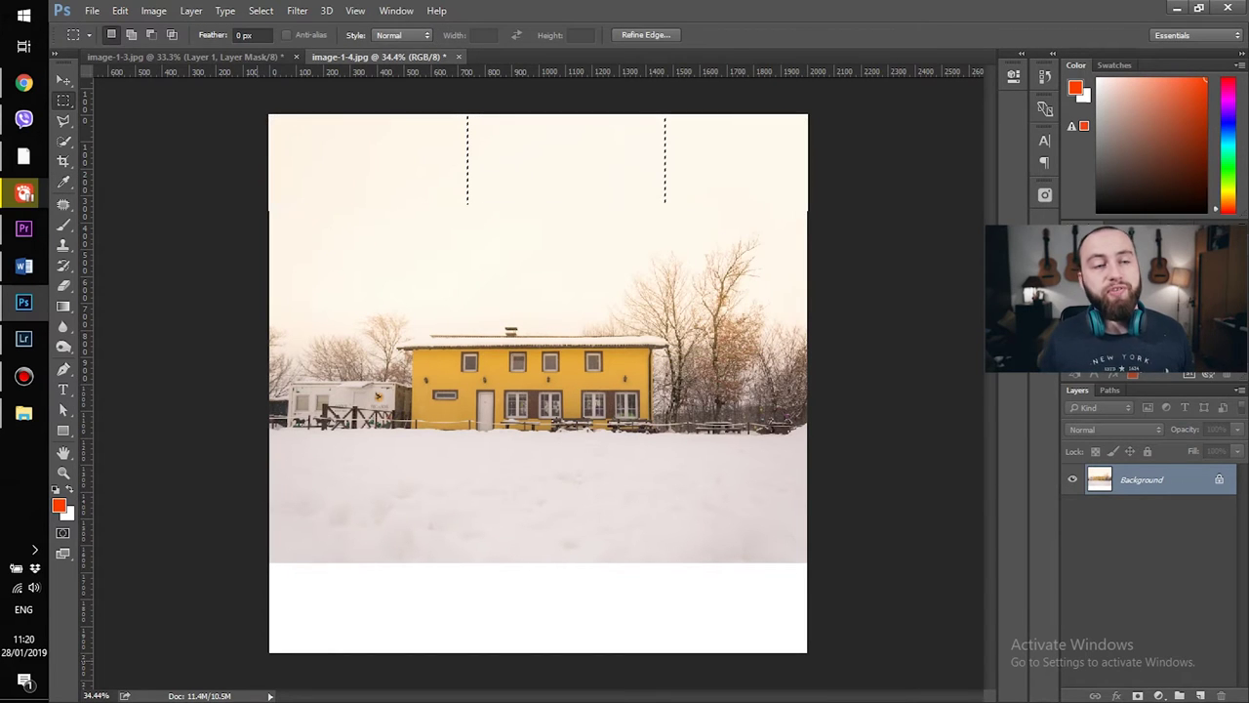
# Select the blank strip below the snow and fill it using Content-Aware with Color Adaptation.
pyautogui.moveTo(269, 653); pyautogui.dragTo(809, 560)
pyautogui.hotkey('shift', 'F5')
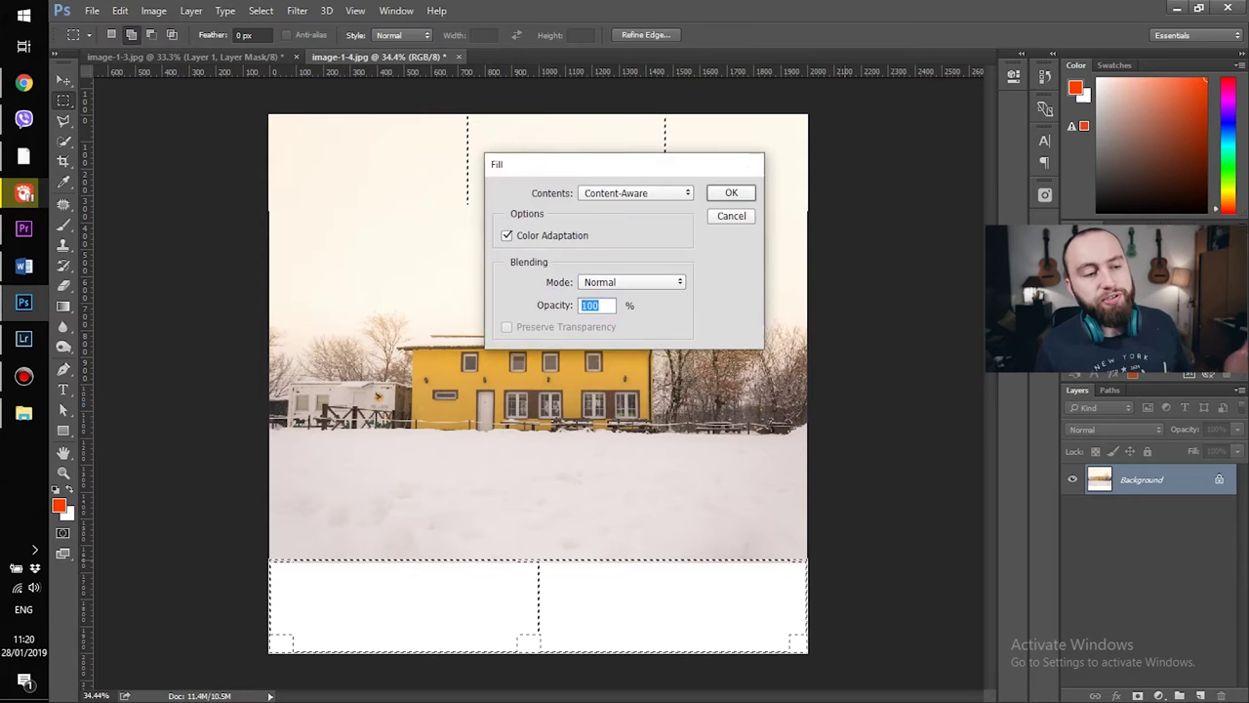
pyautogui.press('Return')
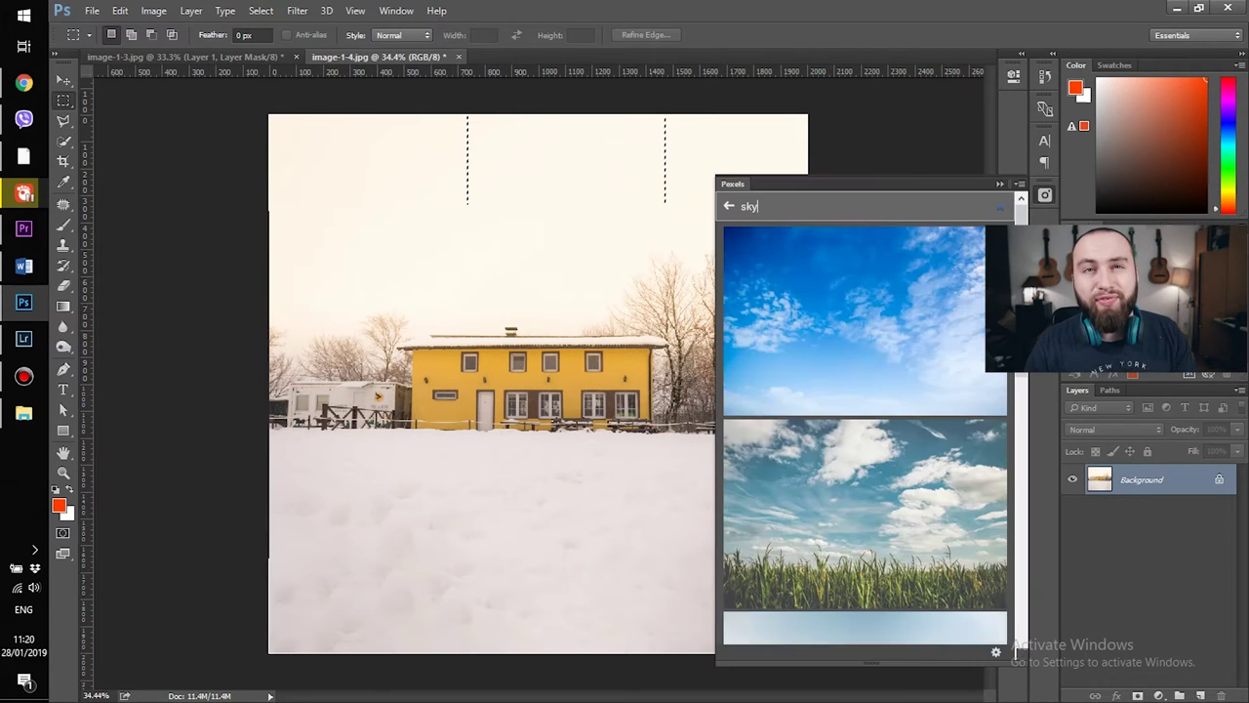
# Place the blue sky photo from the Pexels "sky" results, scaled down to the canvas width and aligned with the canvas's upper edge.
pyautogui.click(849, 332)
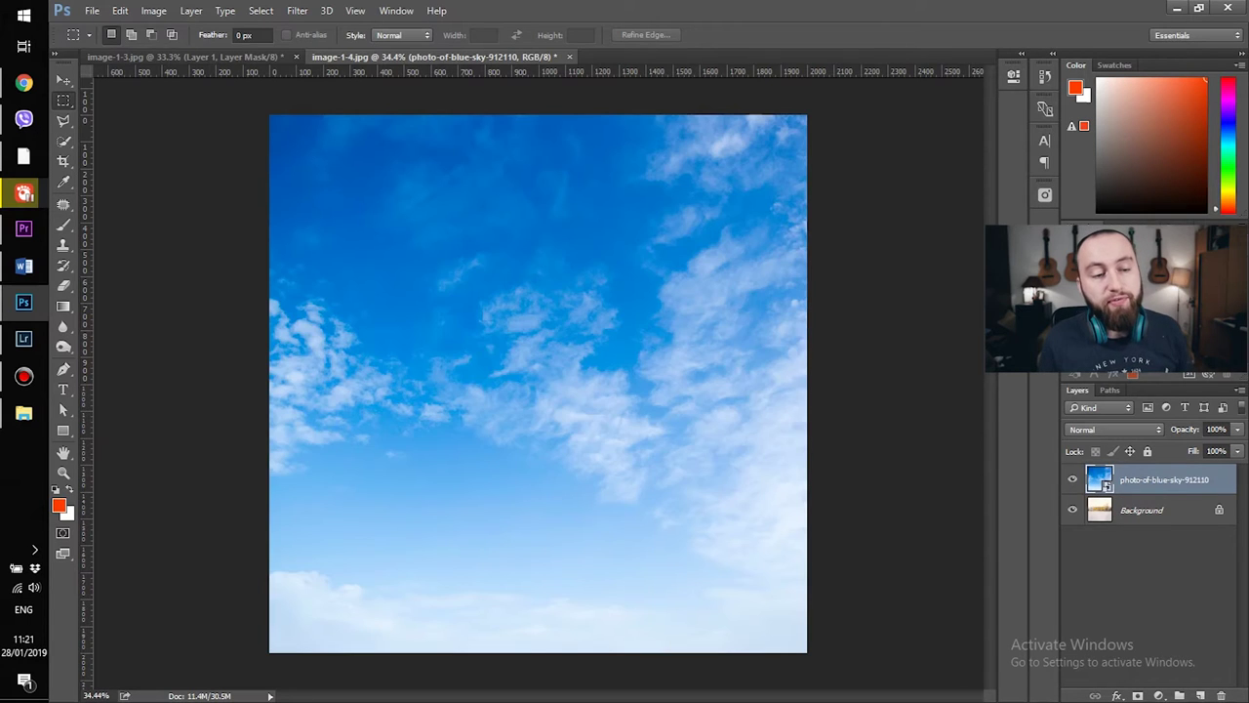
pyautogui.press('v')
pyautogui.hotkey('ctrl', 't')
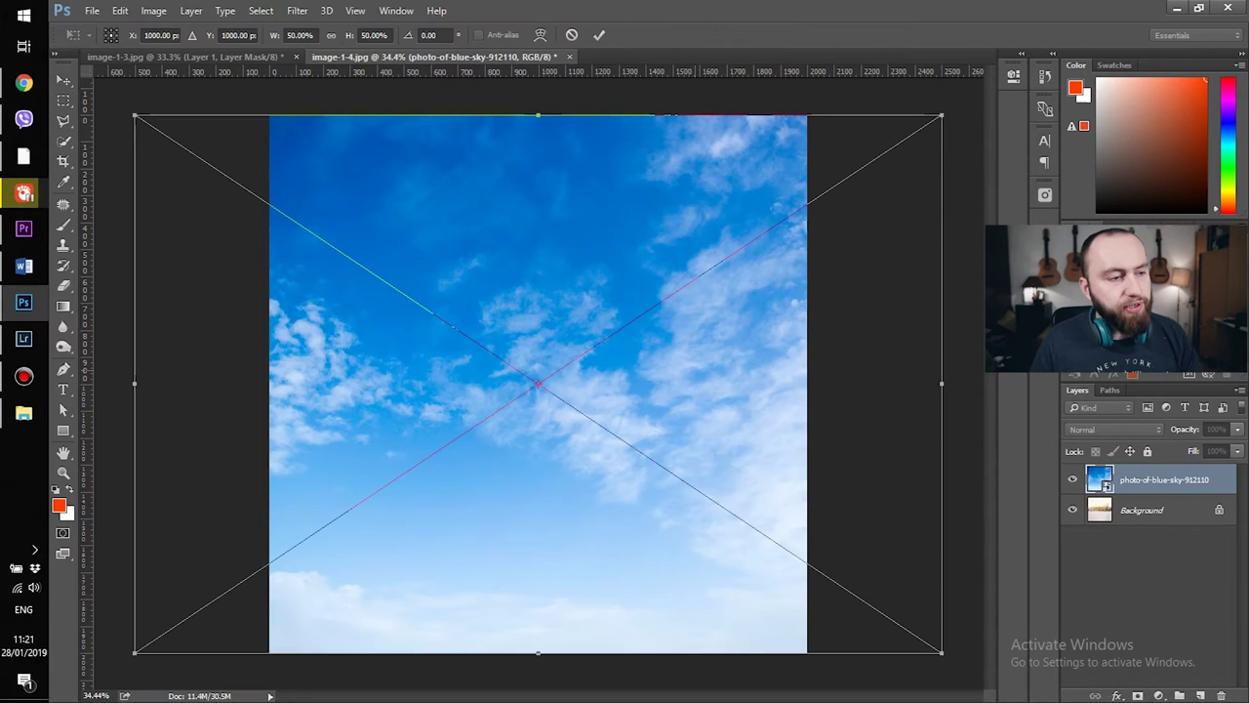
pyautogui.press('Return')
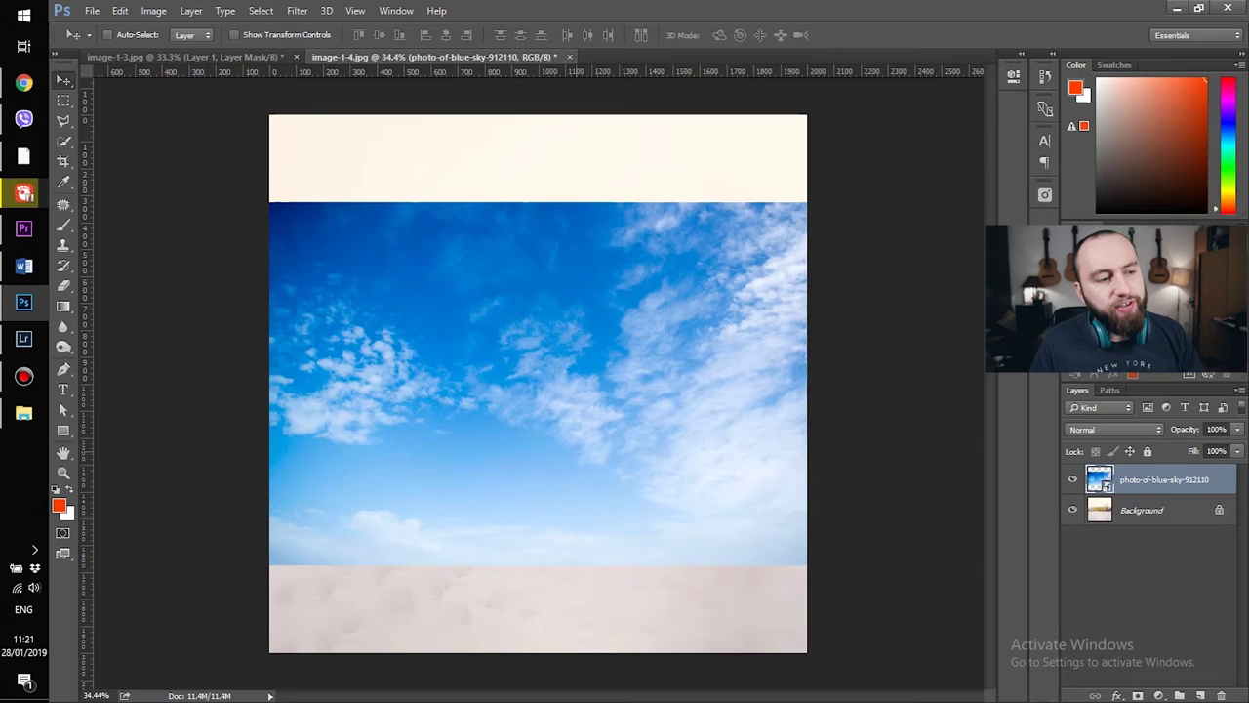
pyautogui.moveTo(585, 410); pyautogui.dragTo(590, 328)
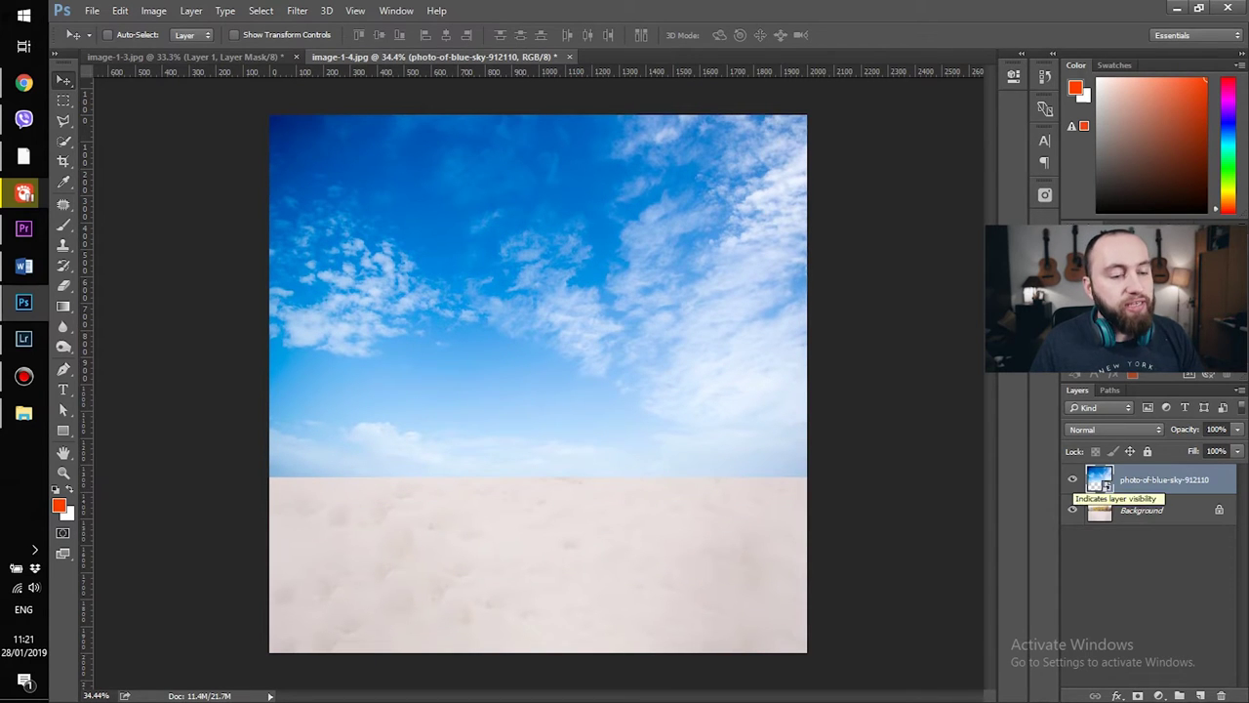
# Blend the sky layer with the building photo using Blend If, splitting the Underlying Layer black slider and moving it toward the highlights.
pyautogui.click(1073, 479)
pyautogui.click(1073, 479)
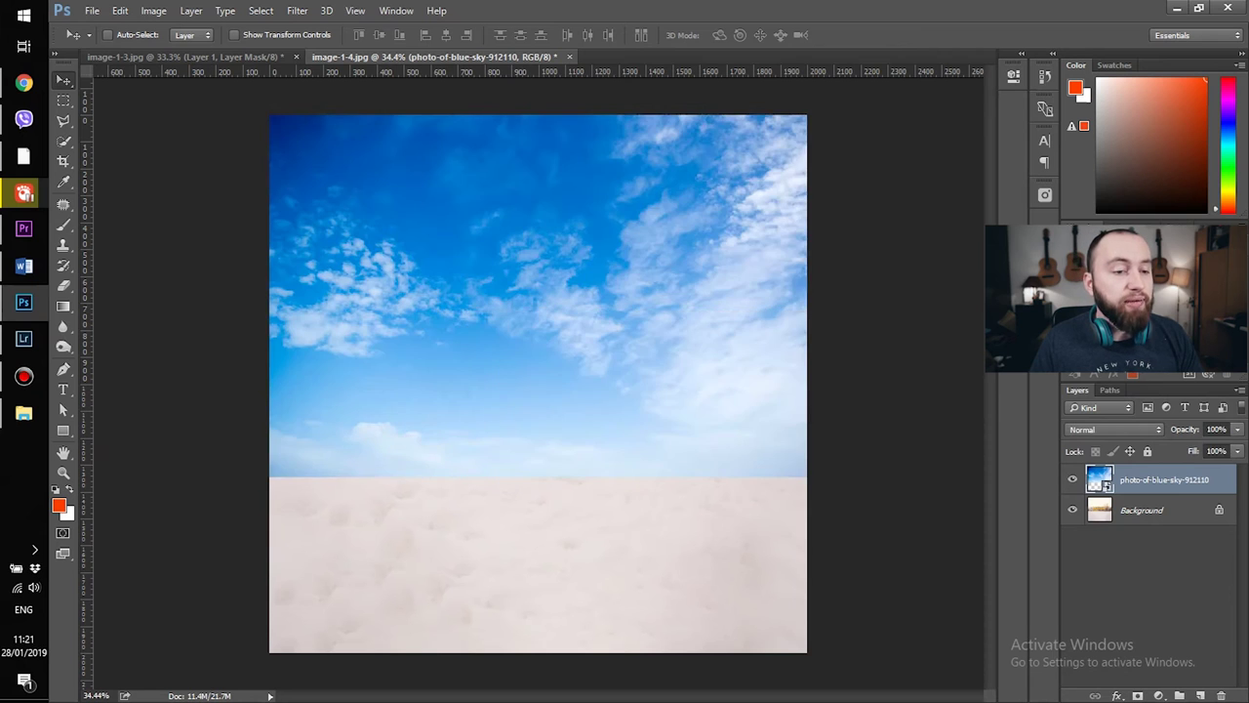
pyautogui.rightClick(1125, 479)
pyautogui.click(830, 125)
pyautogui.moveTo(799, 59); pyautogui.dragTo(958, 56)
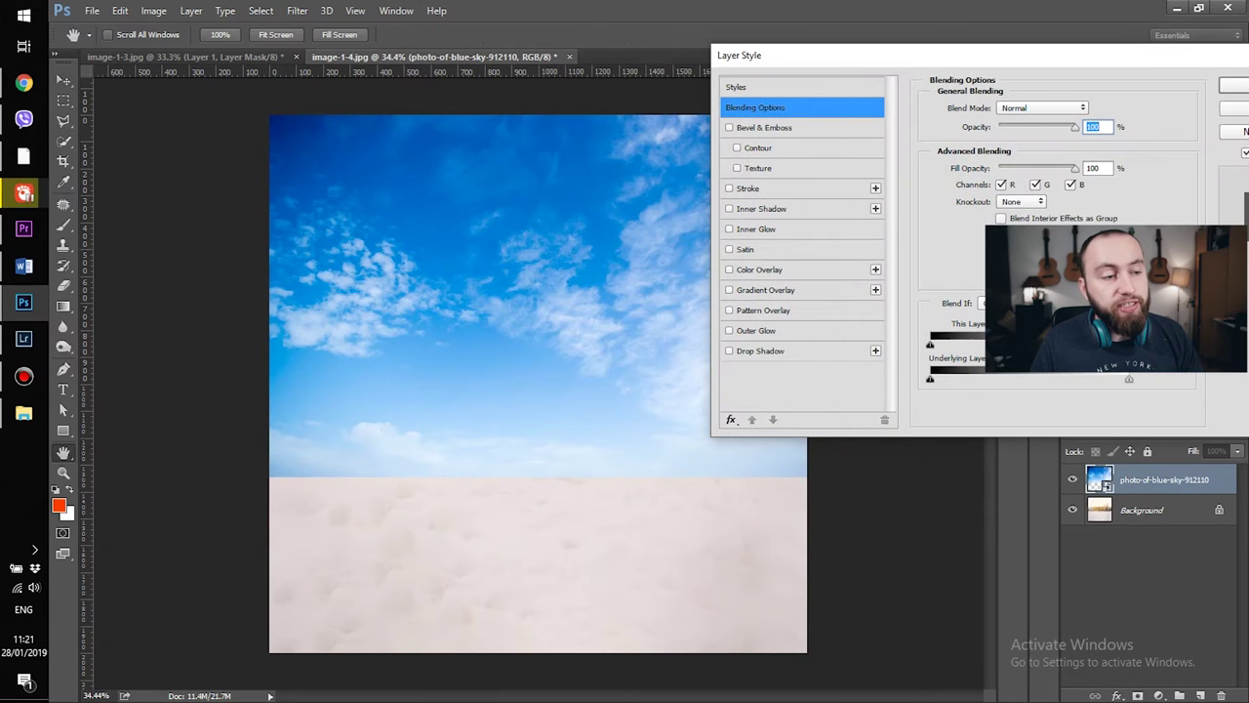
pyautogui.moveTo(965, 378); pyautogui.dragTo(1123, 379)
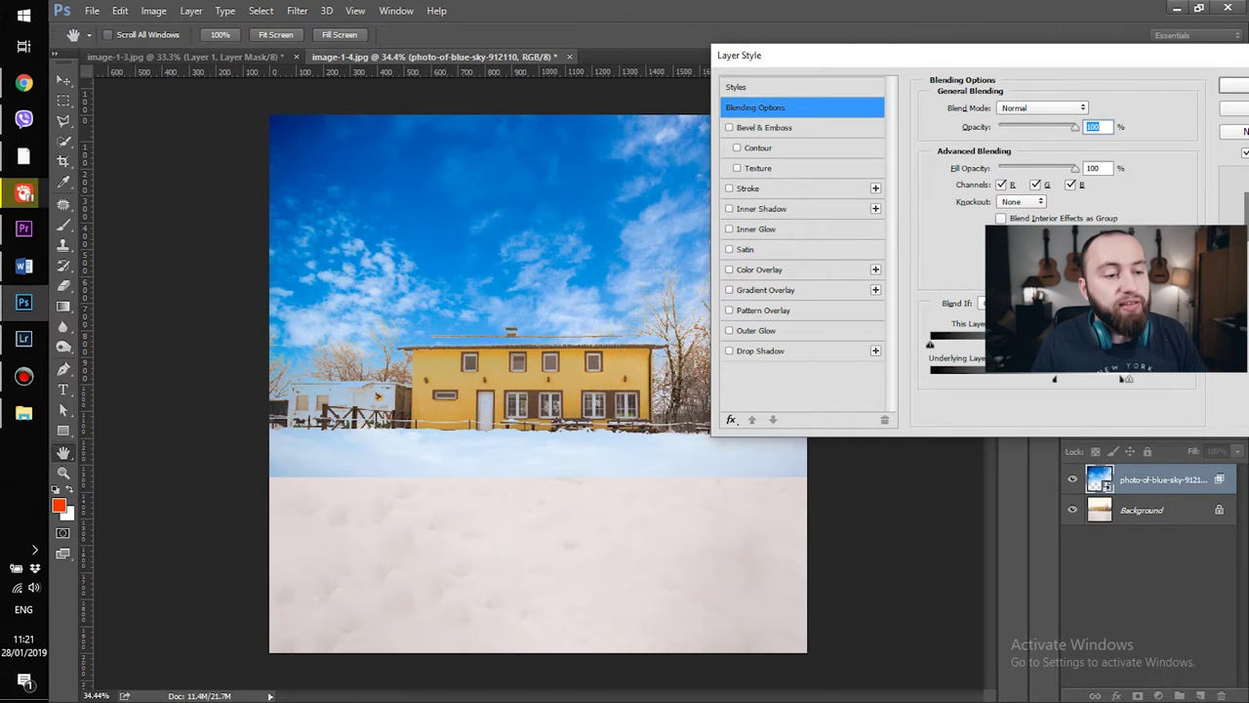
pyautogui.press('Return')
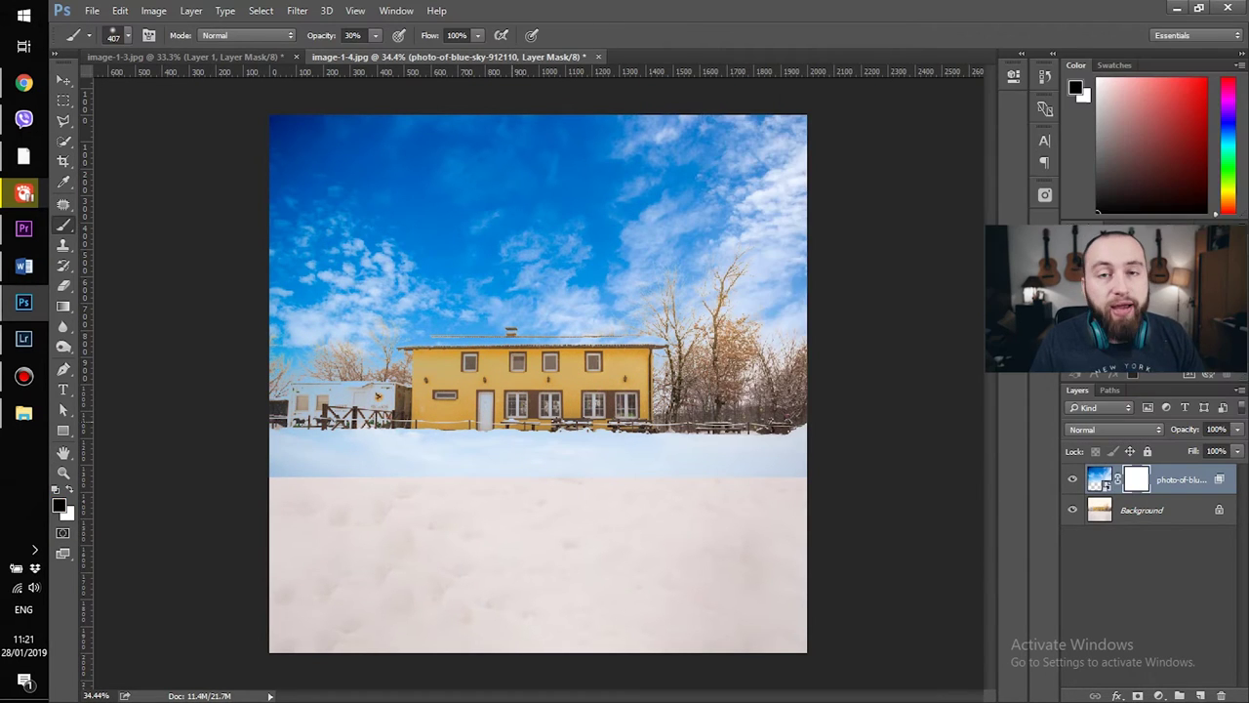
# Paint over the bare trees beside the building on the sky layer's mask with a black brush at 30% opacity.
pyautogui.scroll(3, 533, 399)
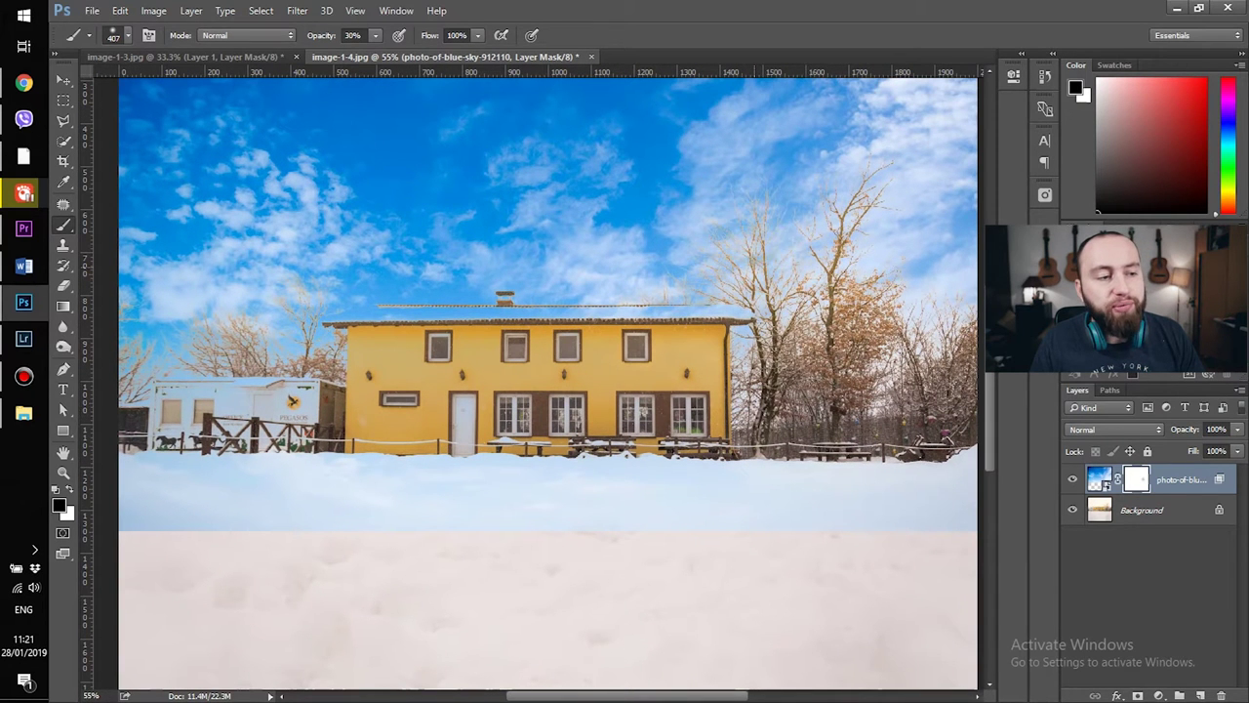
pyautogui.click(758, 206)
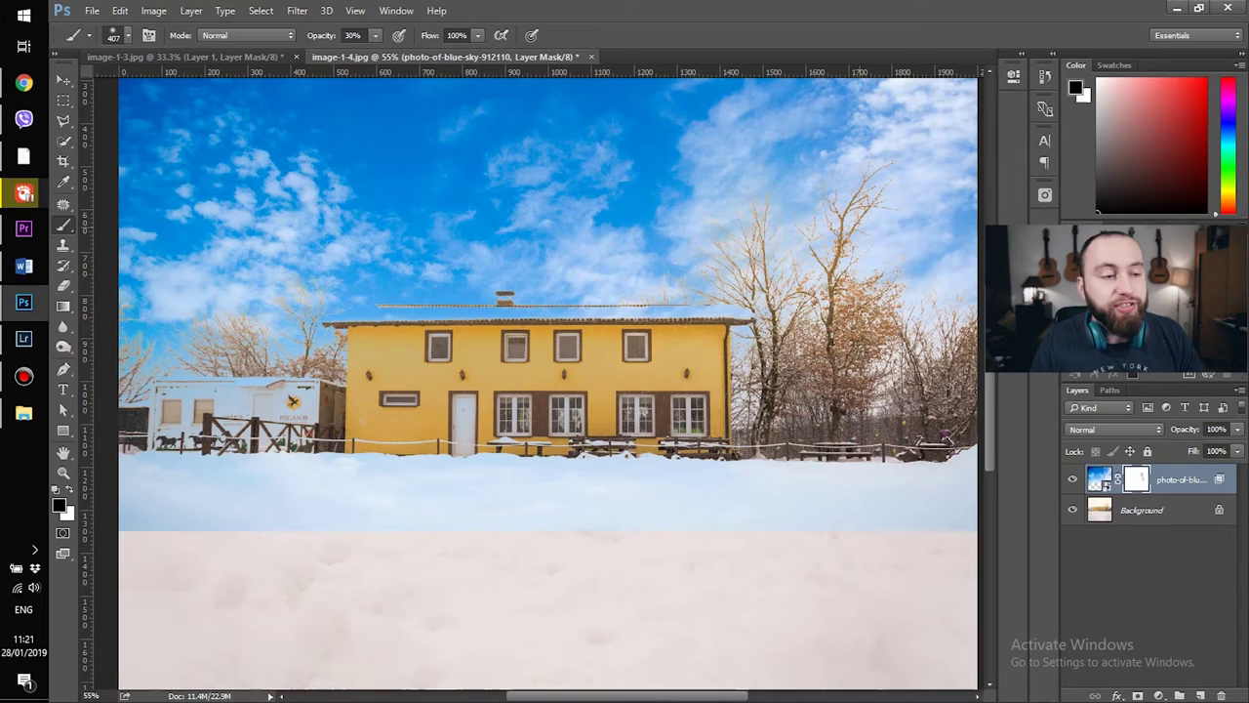
pyautogui.hotkey('ctrl', 'z')
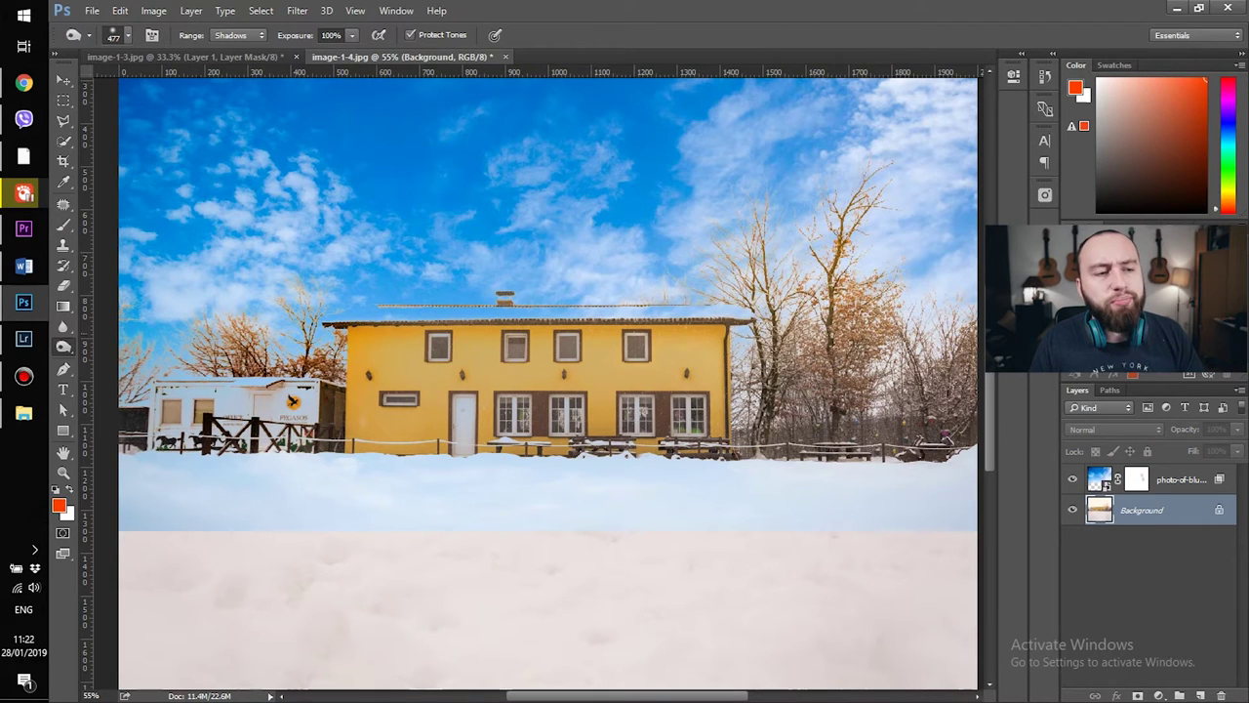
# Burn the shadows of the trees on both sides of the building in the Background layer at 100% exposure.
pyautogui.click(861, 277)
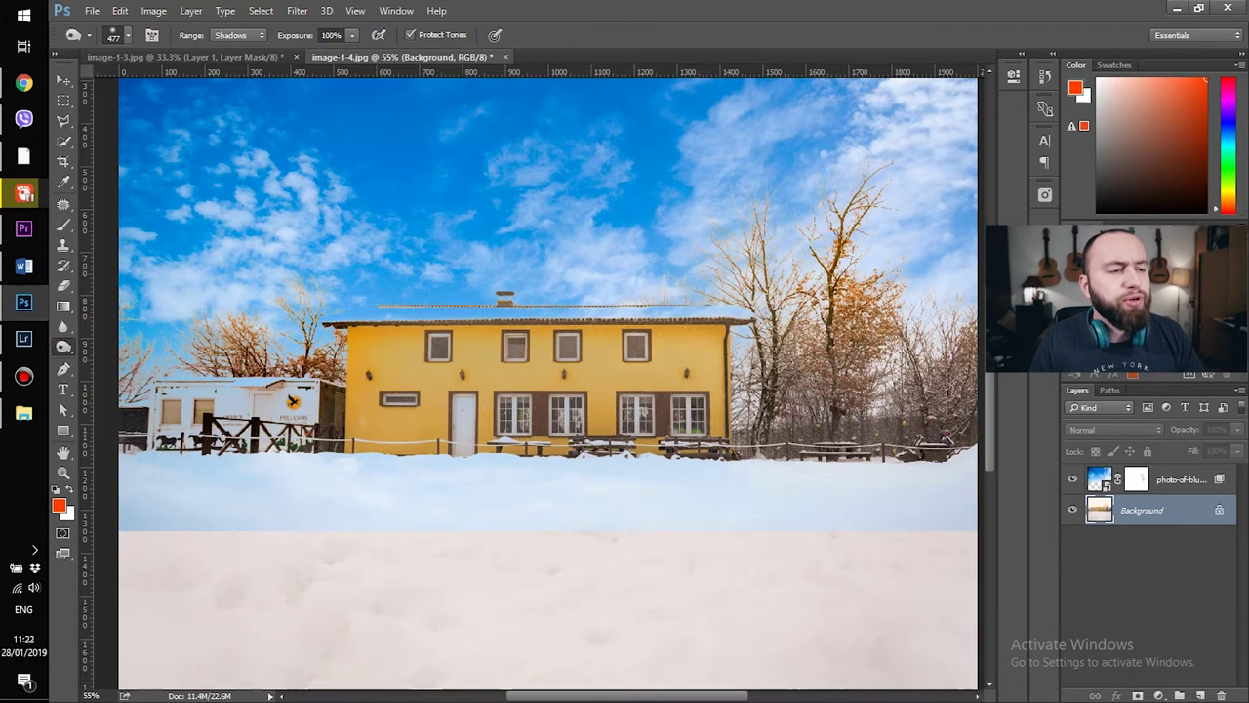
pyautogui.scroll(-2, 806, 382)
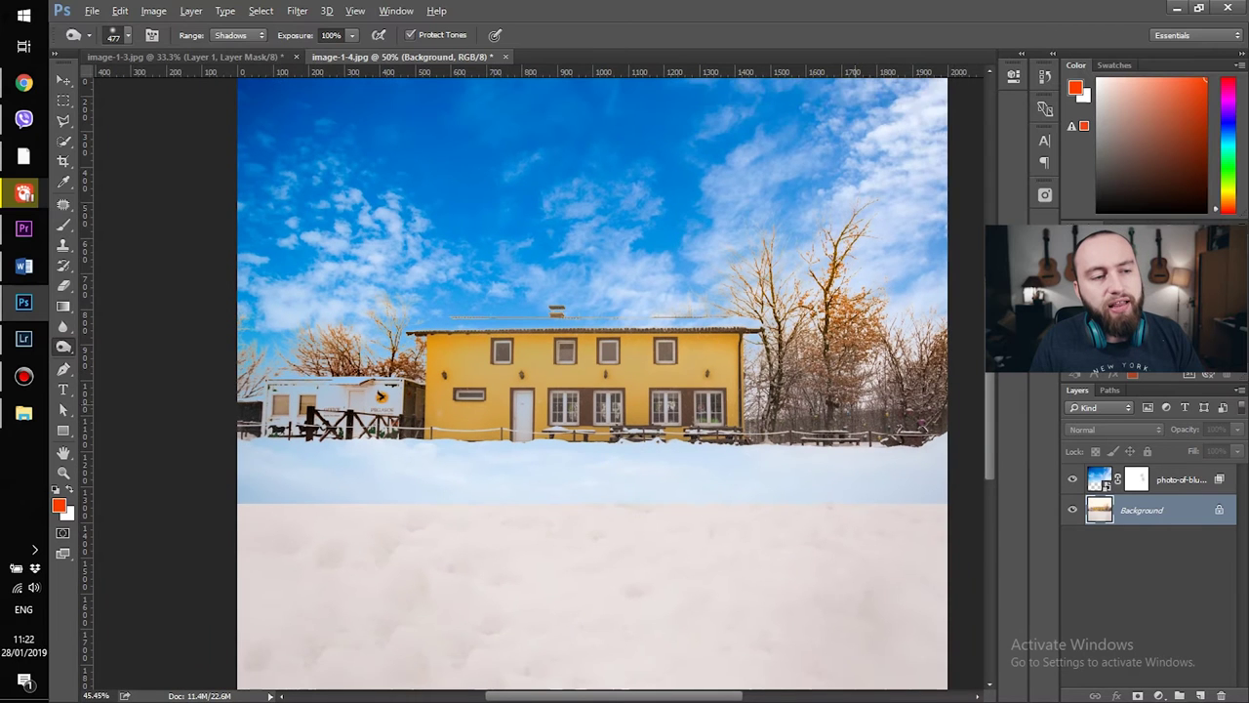
pyautogui.click(250, 416)
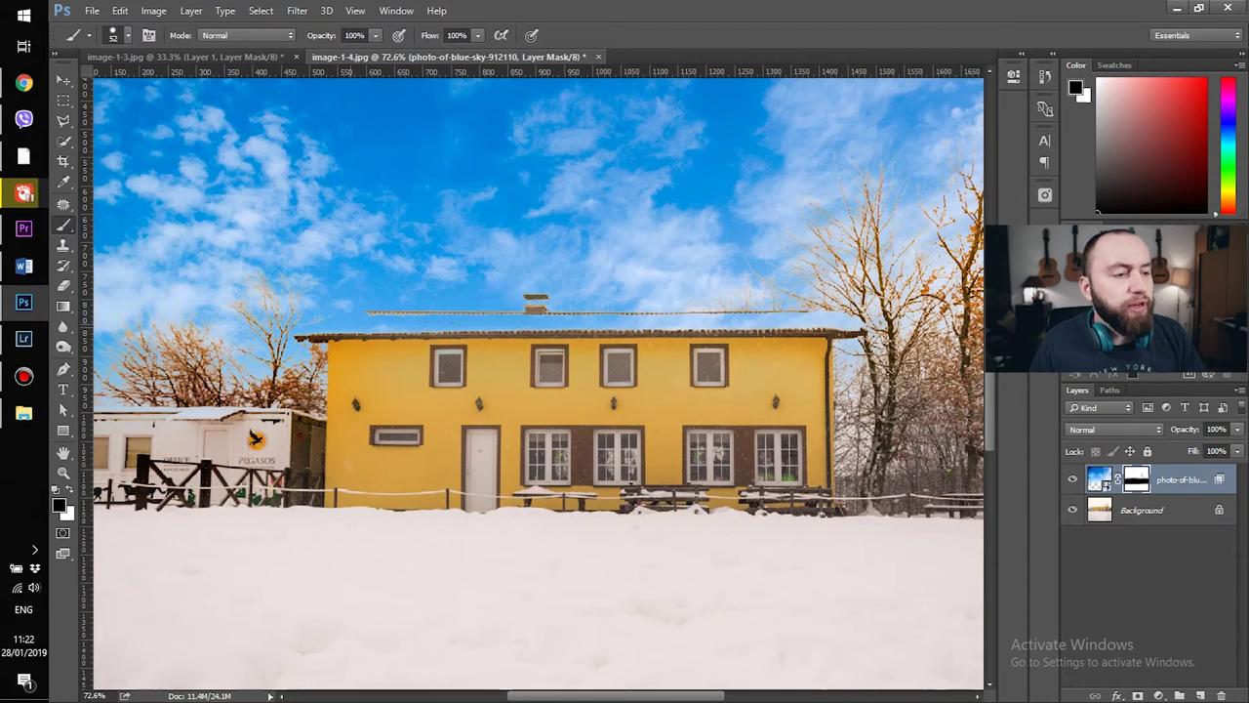
# Paint black along the building's roof on the sky layer's mask with a 52 px brush at 100% opacity to restore the snow.
pyautogui.click(352, 321)
pyautogui.keyDown('shift'); pyautogui.click(849, 321); pyautogui.keyUp('shift')
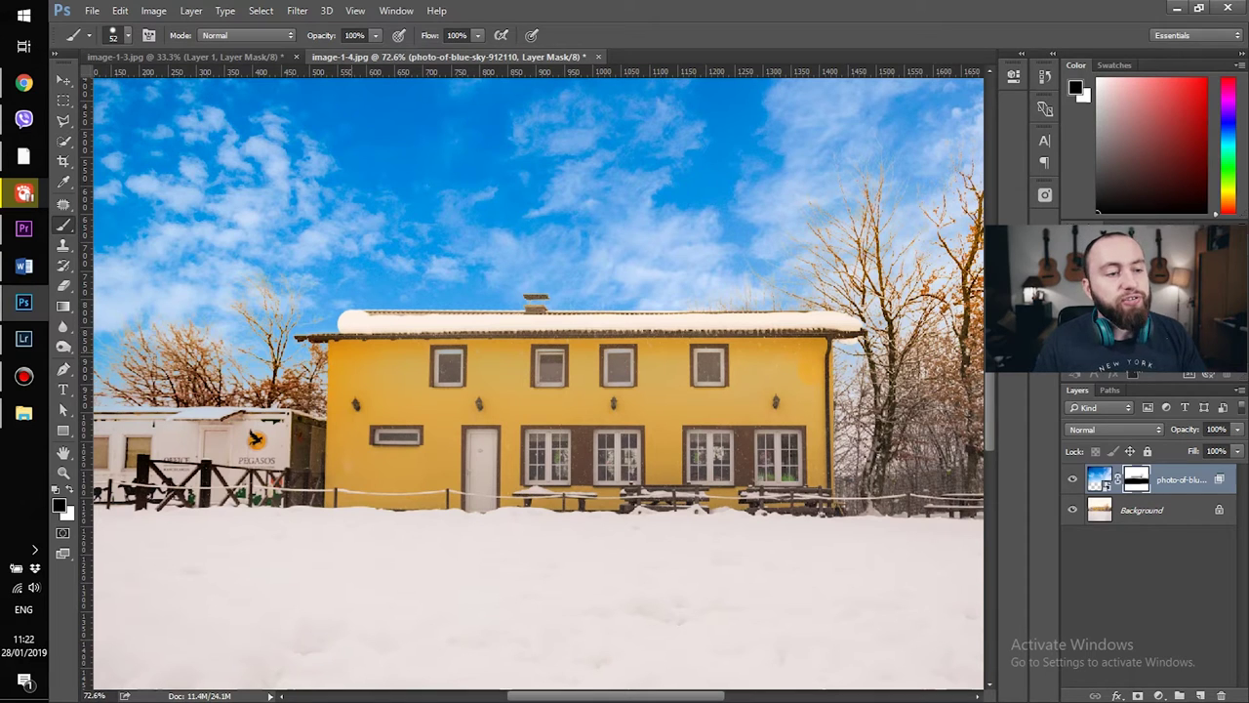
pyautogui.moveTo(351, 324); pyautogui.dragTo(333, 320)
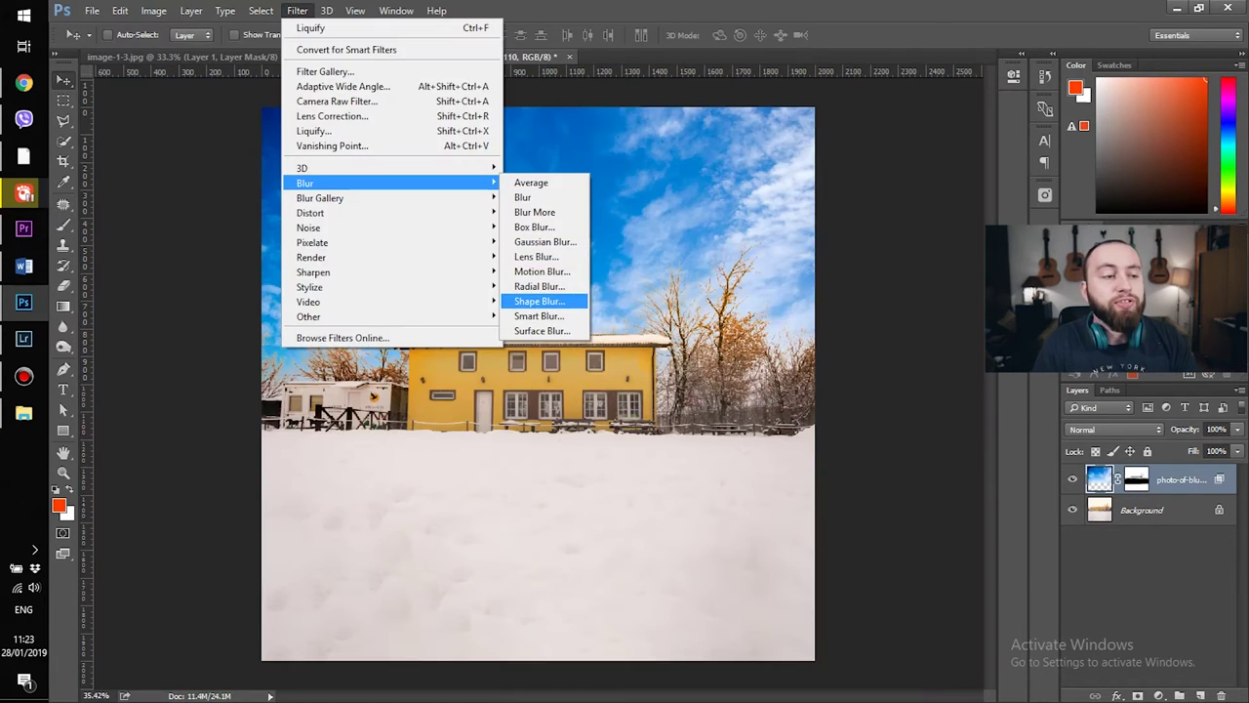
# Apply a Box Blur with a 3-pixel radius to the sky layer.
pyautogui.click(534, 227)
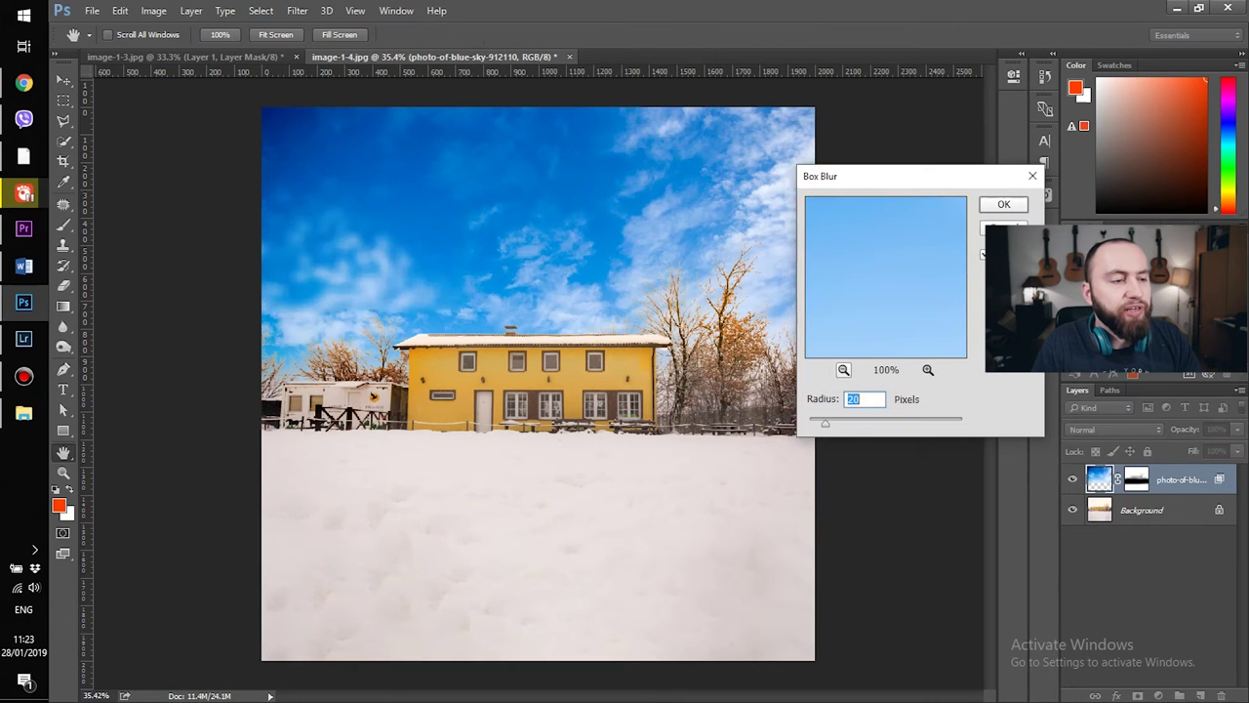
pyautogui.write('1')
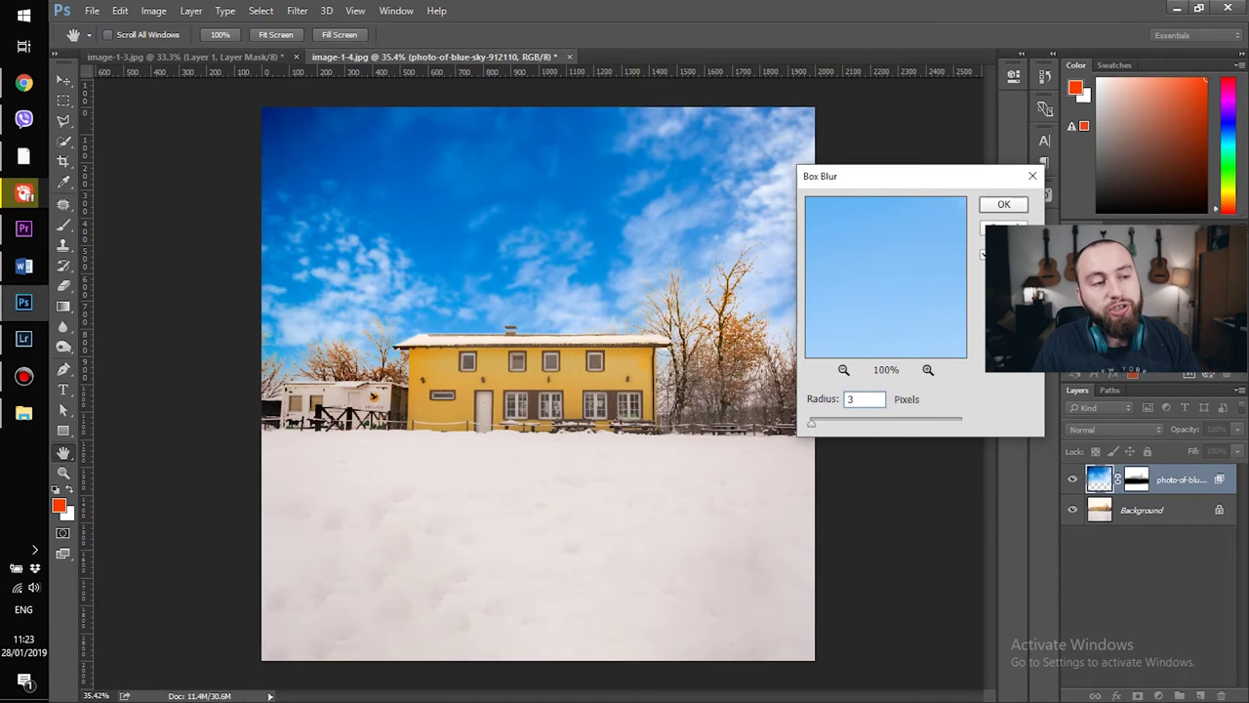
pyautogui.press('Return')
pyautogui.scroll(2, 540, 390)
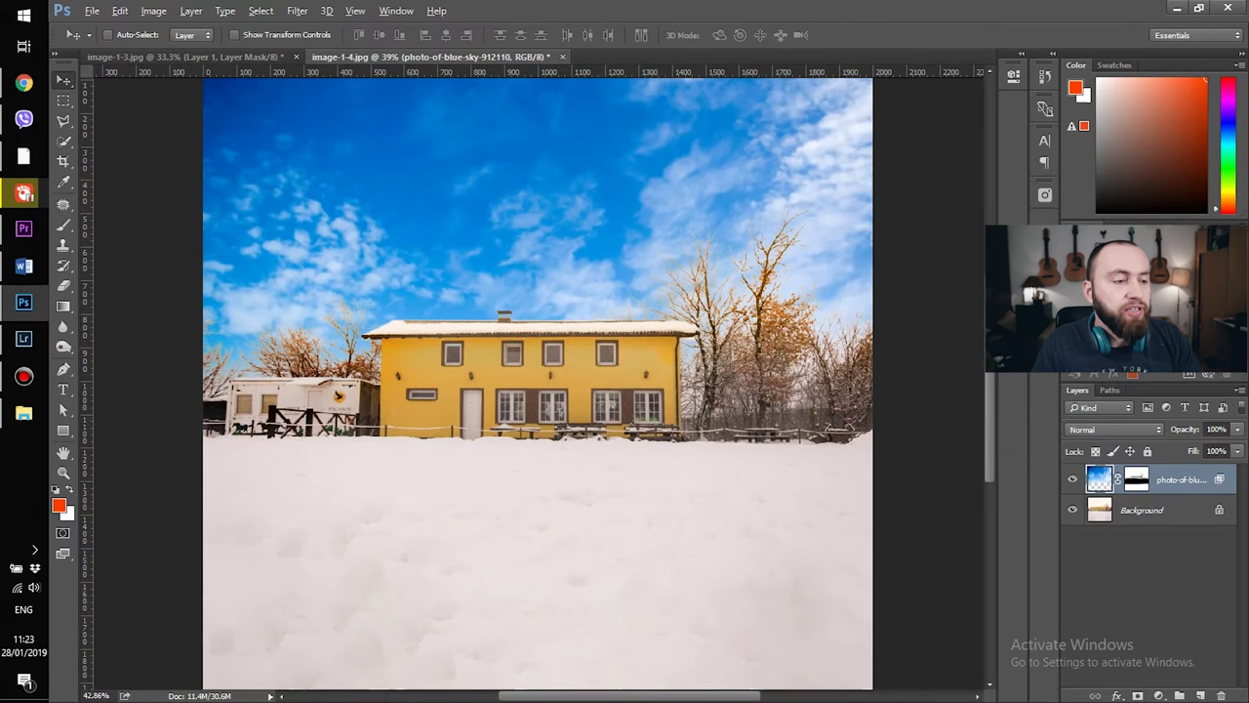
pyautogui.scroll(-2, 537, 380)
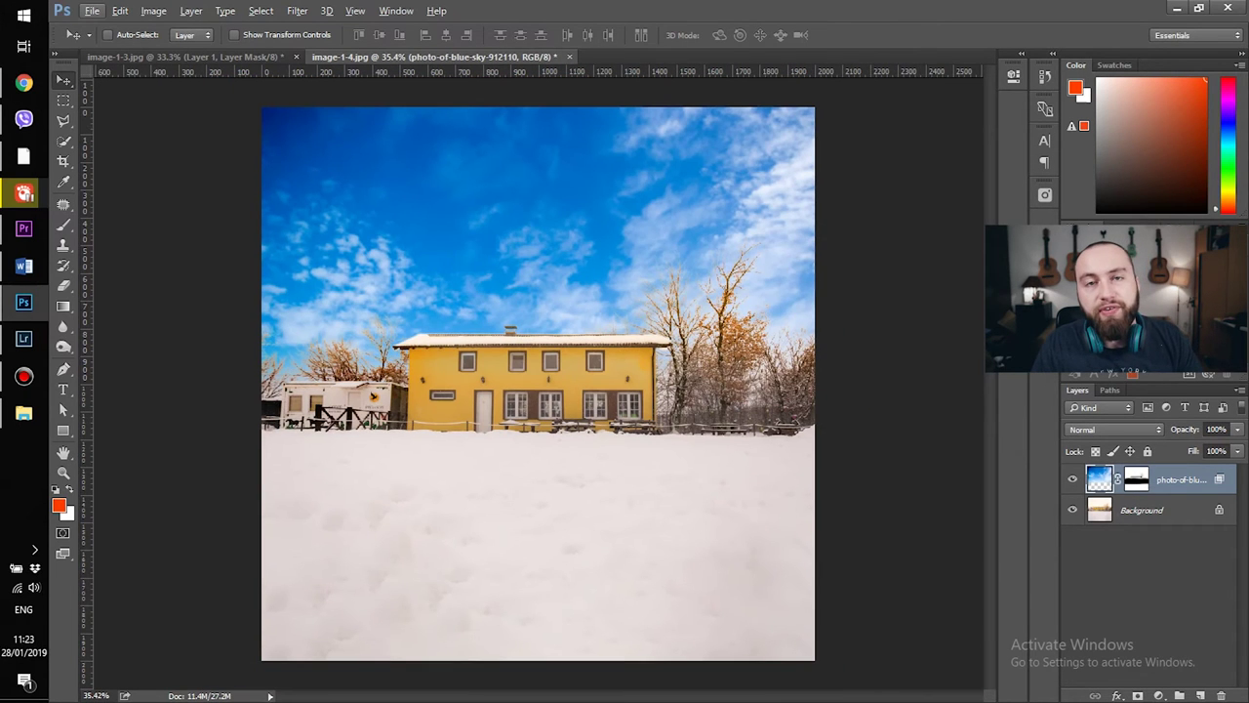
# Search Pexels for "sun" and insert the photo of a sunset over the sea as a new layer.
pyautogui.click(1044, 195)
pyautogui.doubleClick(749, 207)
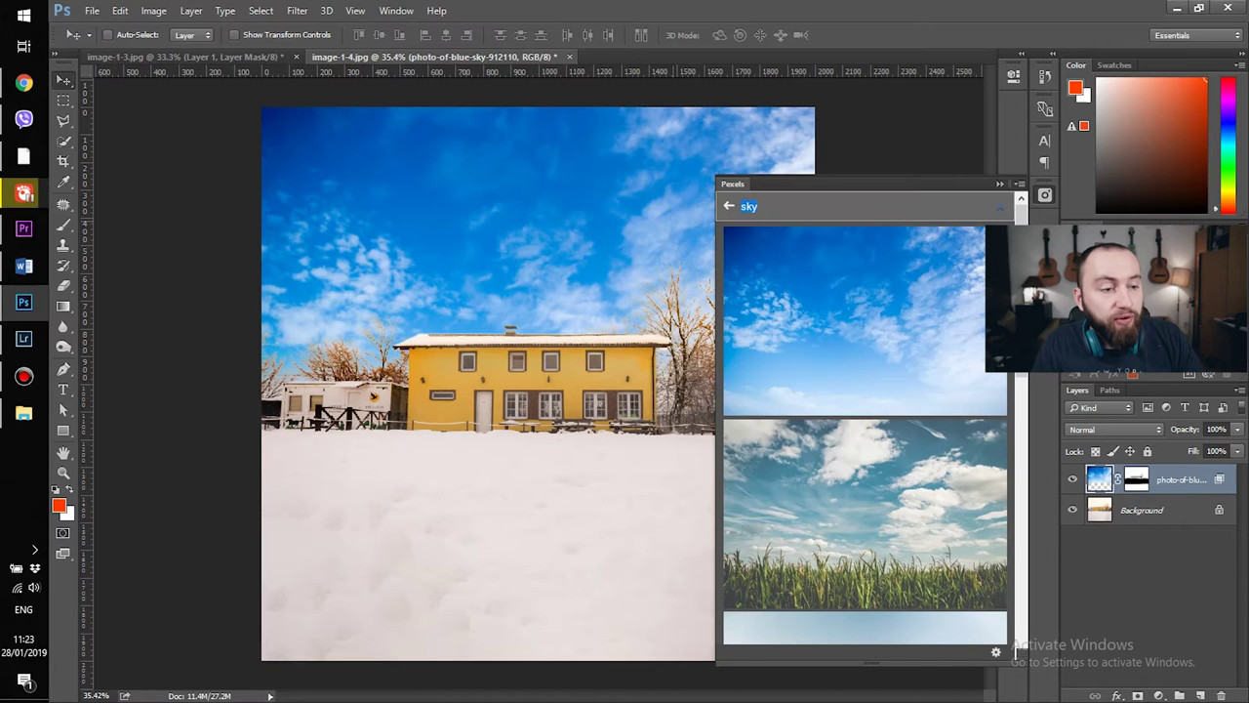
pyautogui.write('sun')
pyautogui.press('Return')
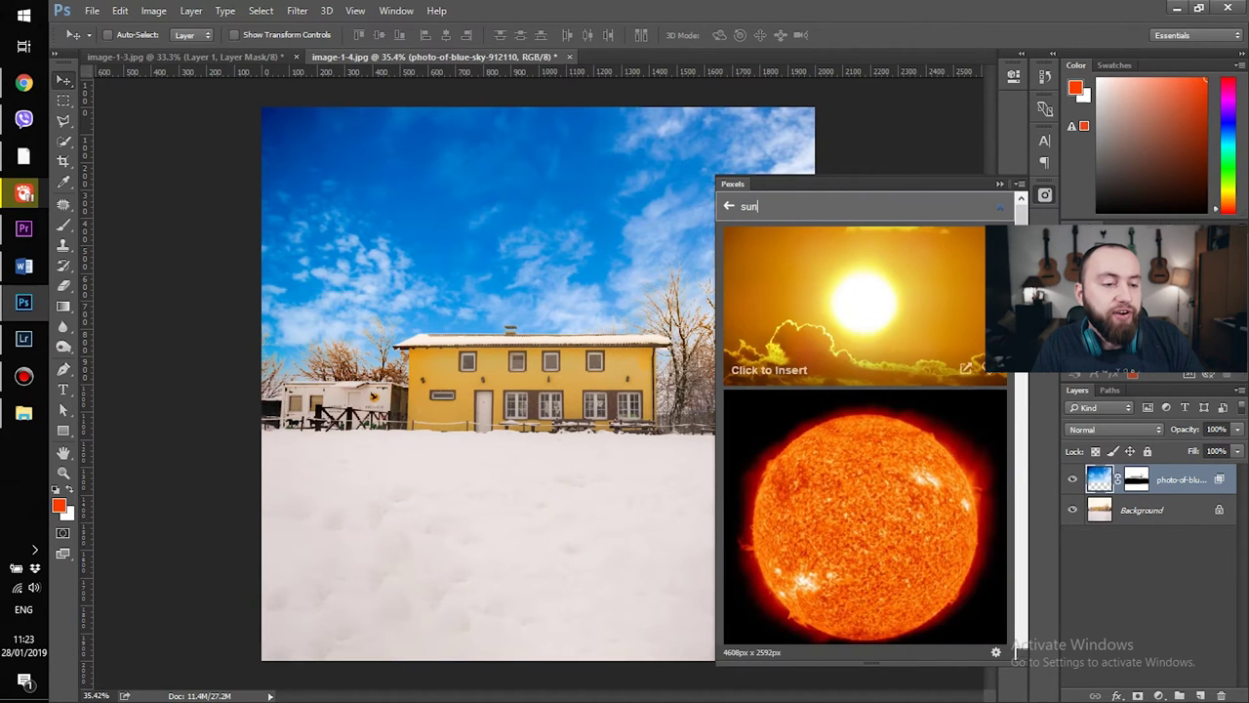
pyautogui.scroll(-5, 865, 336)
pyautogui.scroll(-10, 865, 429)
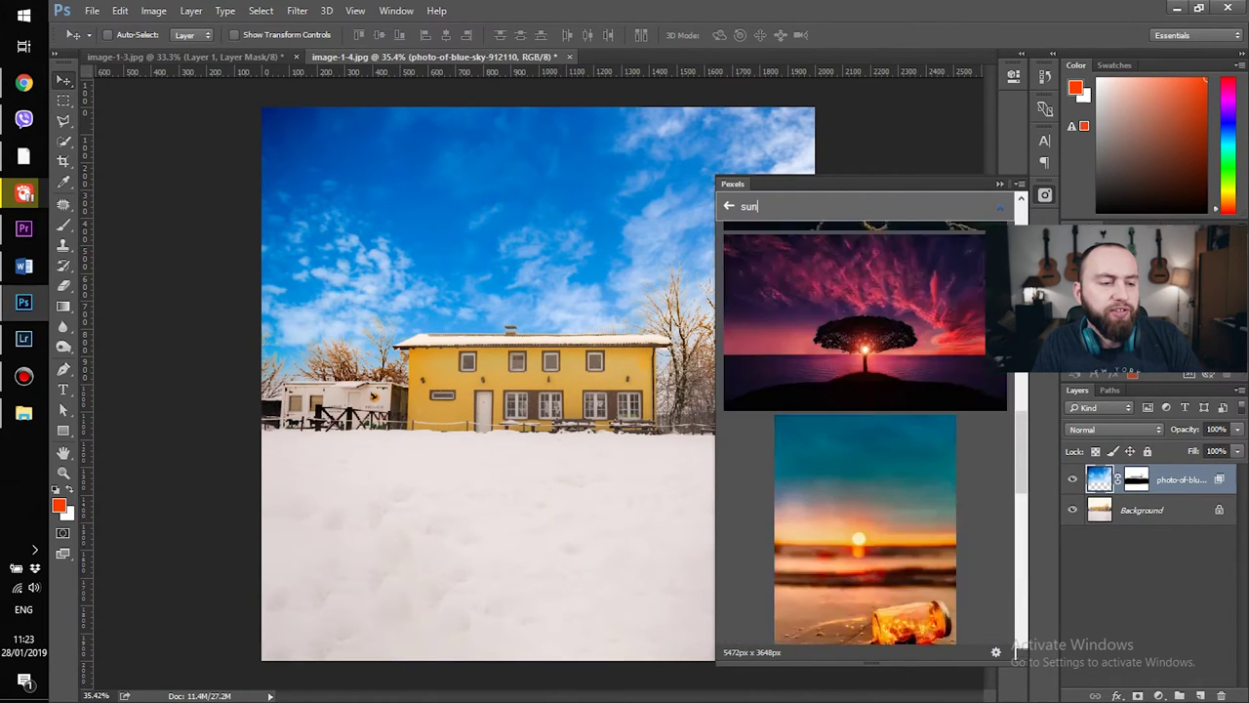
pyautogui.scroll(-3, 865, 429)
pyautogui.click(865, 420)
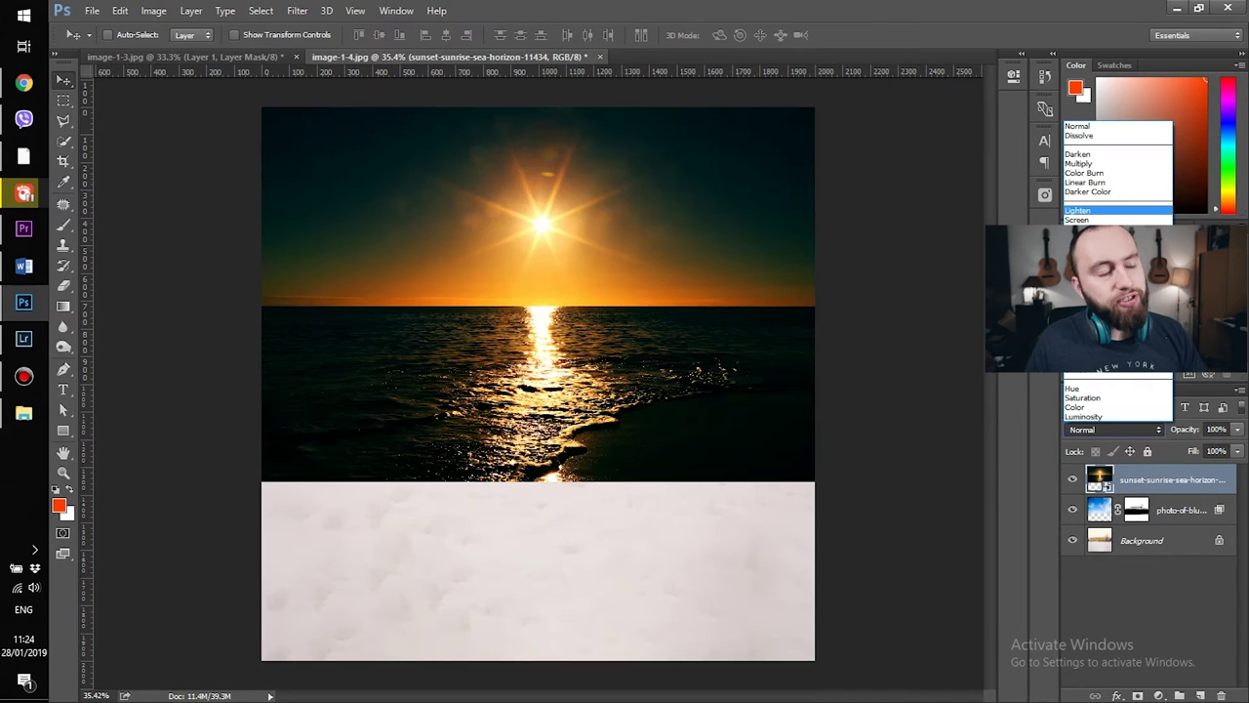
# Set the sunset layer's blend mode to Screen and darken its shadows with Levels by raising the black input level.
pyautogui.click(1084, 220)
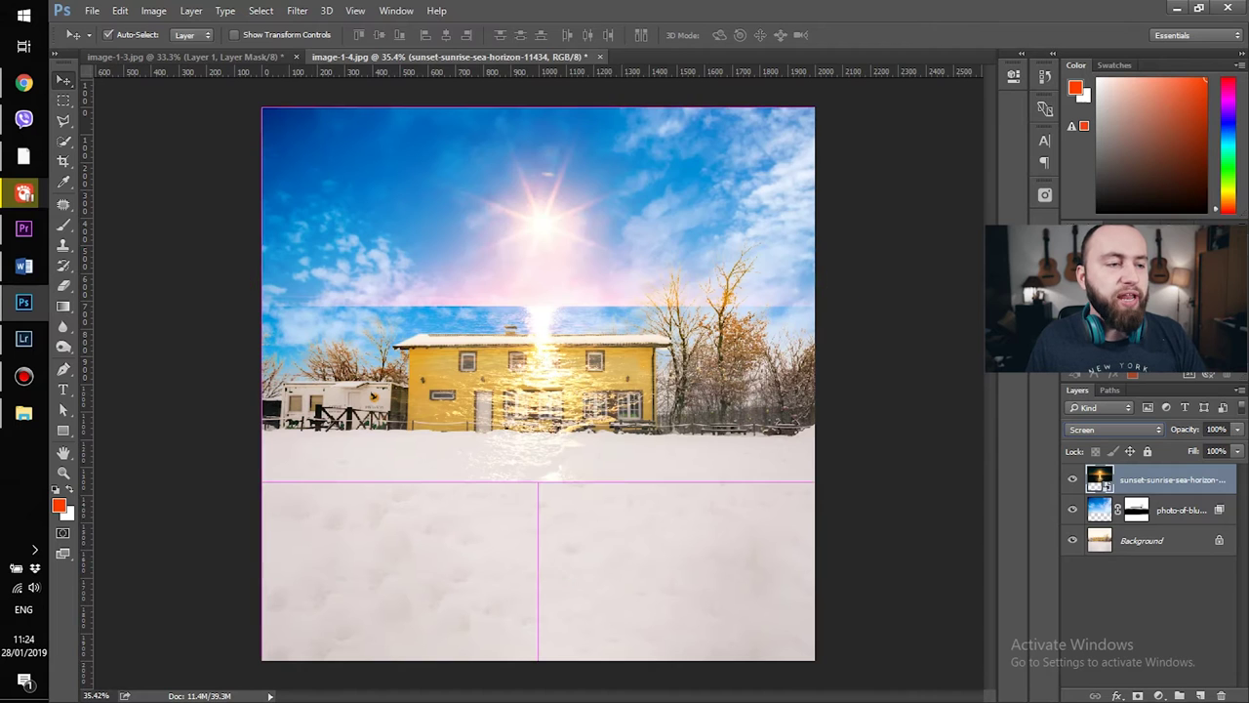
pyautogui.hotkey('ctrl', 'l')
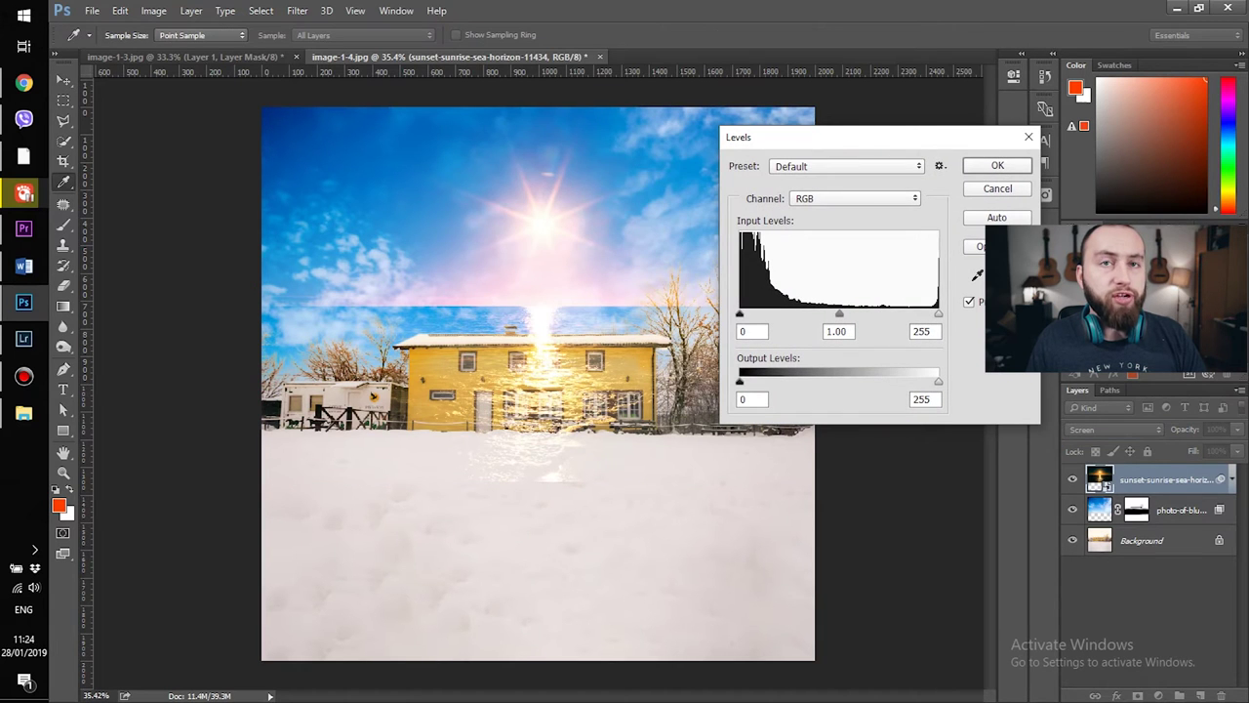
pyautogui.moveTo(740, 313); pyautogui.dragTo(783, 313)
pyautogui.press('Return')
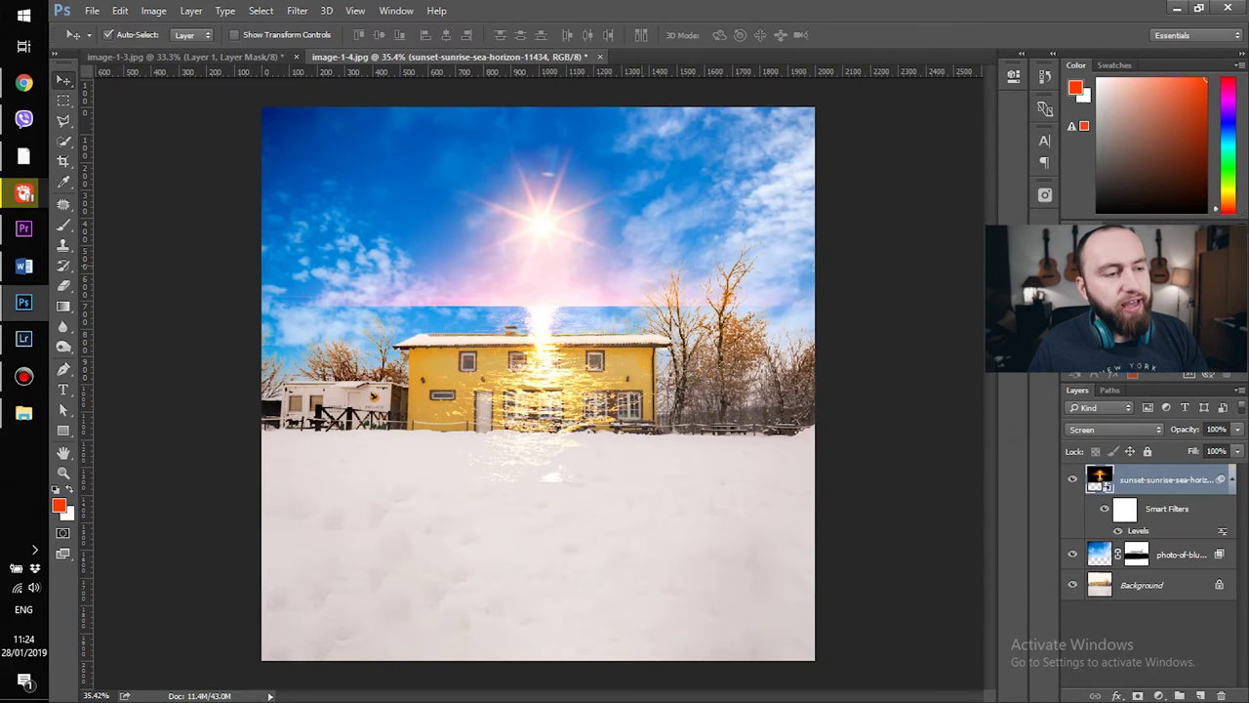
# Turn the sunset layer upside down, scale it to -19.59% in width and height, and position its sun near the right end of the roof.
pyautogui.hotkey('ctrl', 't')
pyautogui.press('Return')
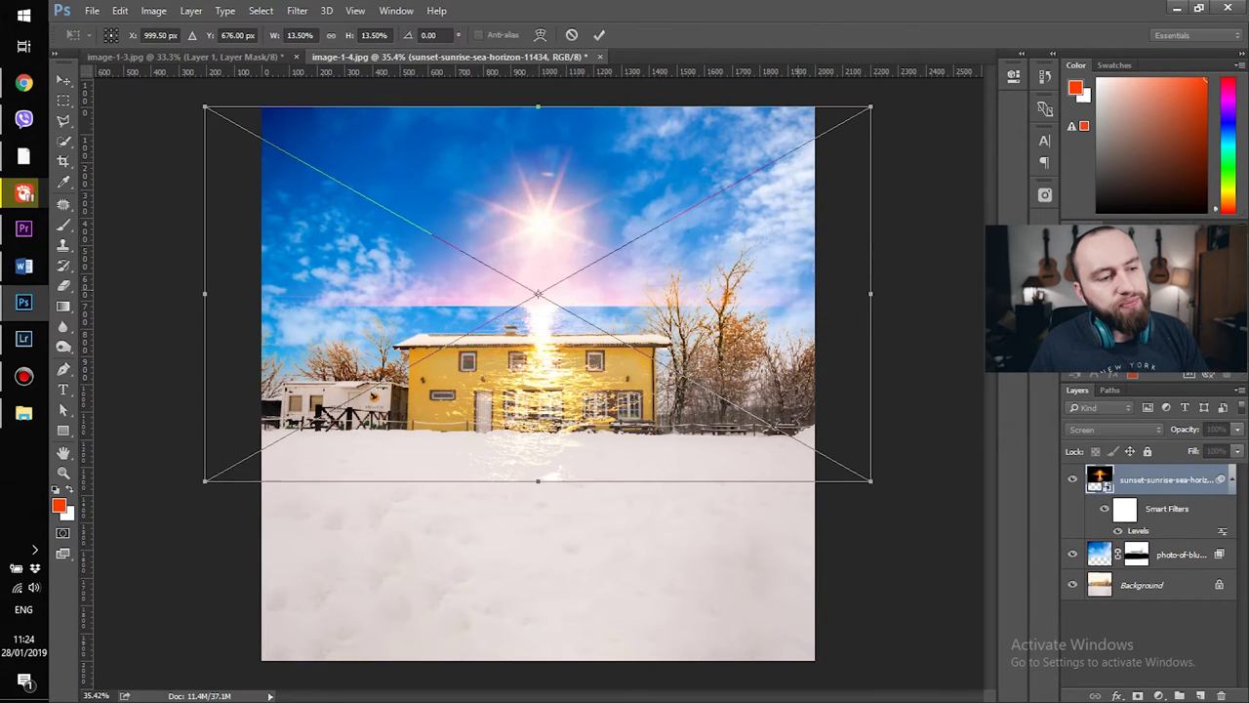
pyautogui.moveTo(903, 244); pyautogui.dragTo(356, 293)
pyautogui.press('Return')
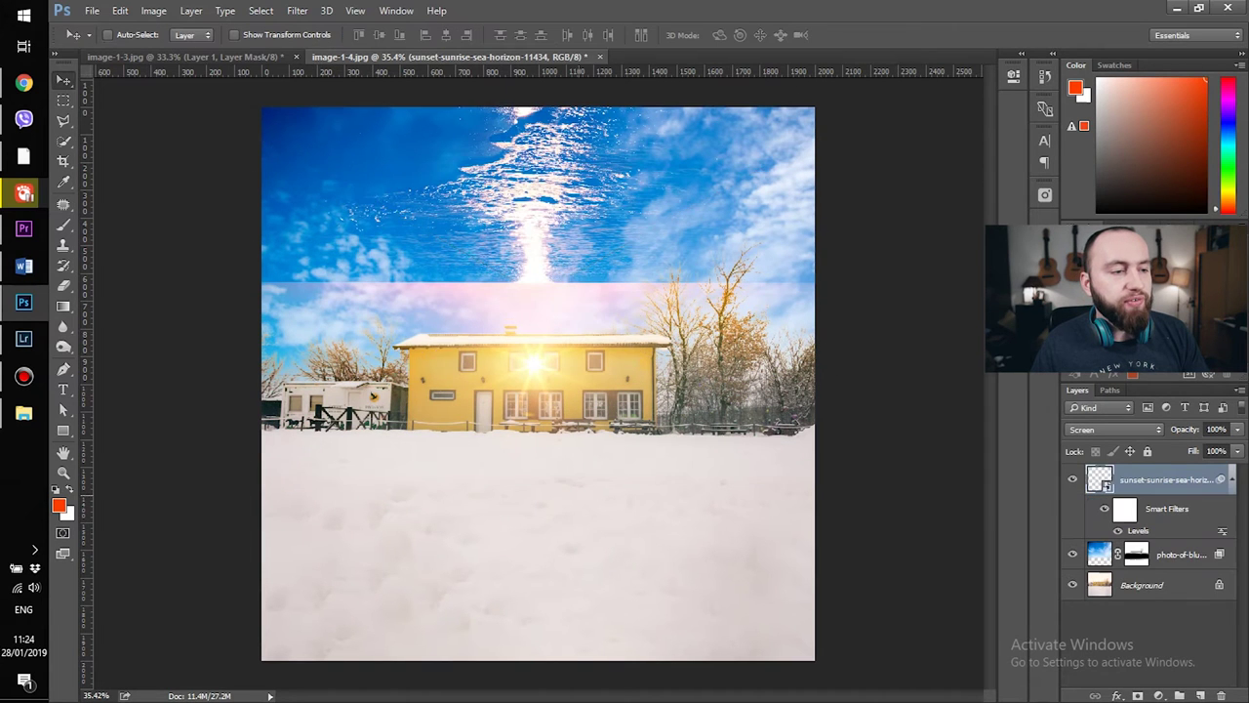
pyautogui.moveTo(573, 423); pyautogui.dragTo(630, 387)
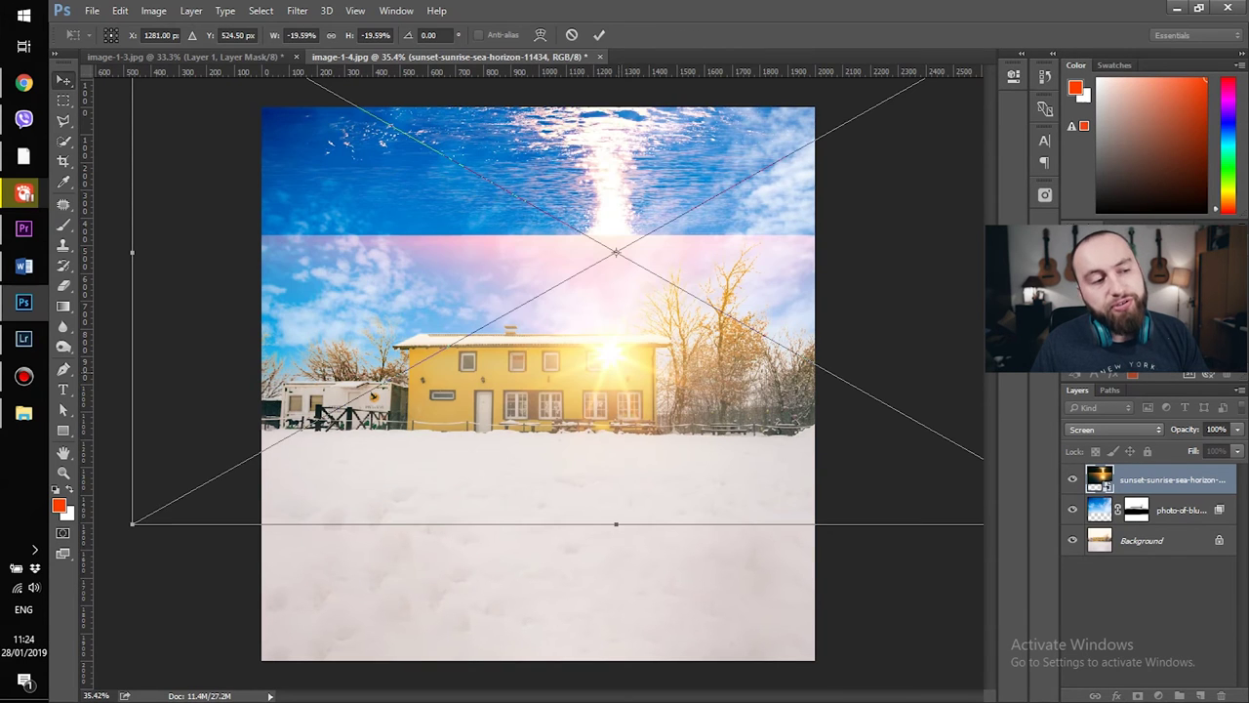
pyautogui.press('Return')
pyautogui.moveTo(621, 316); pyautogui.dragTo(632, 289)
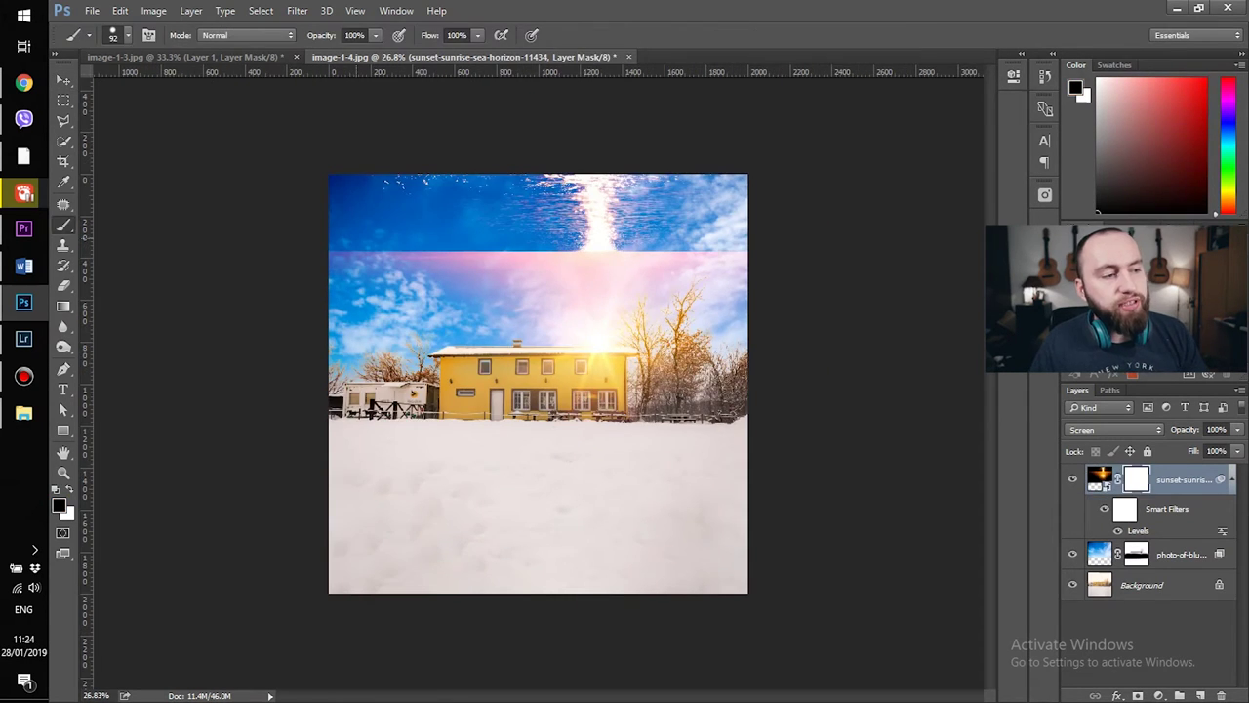
# Paint black on the sunset layer's mask over the inverted sea in the sky, and set the brush hardness to 0%.
pyautogui.moveTo(329, 225)
pyautogui.mouseDown()
pyautogui.moveTo(671, 194)
pyautogui.moveTo(425, 203)
pyautogui.mouseUp()
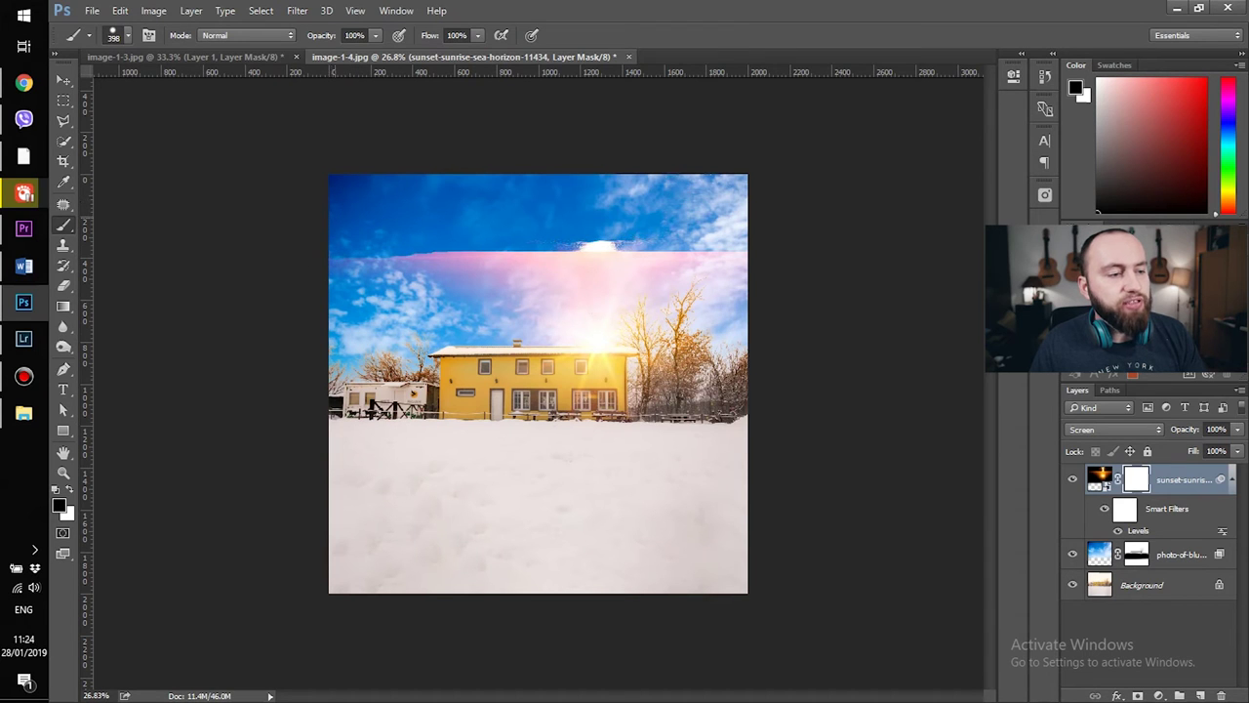
pyautogui.rightClick(456, 232)
pyautogui.moveTo(628, 306); pyautogui.dragTo(529, 305)
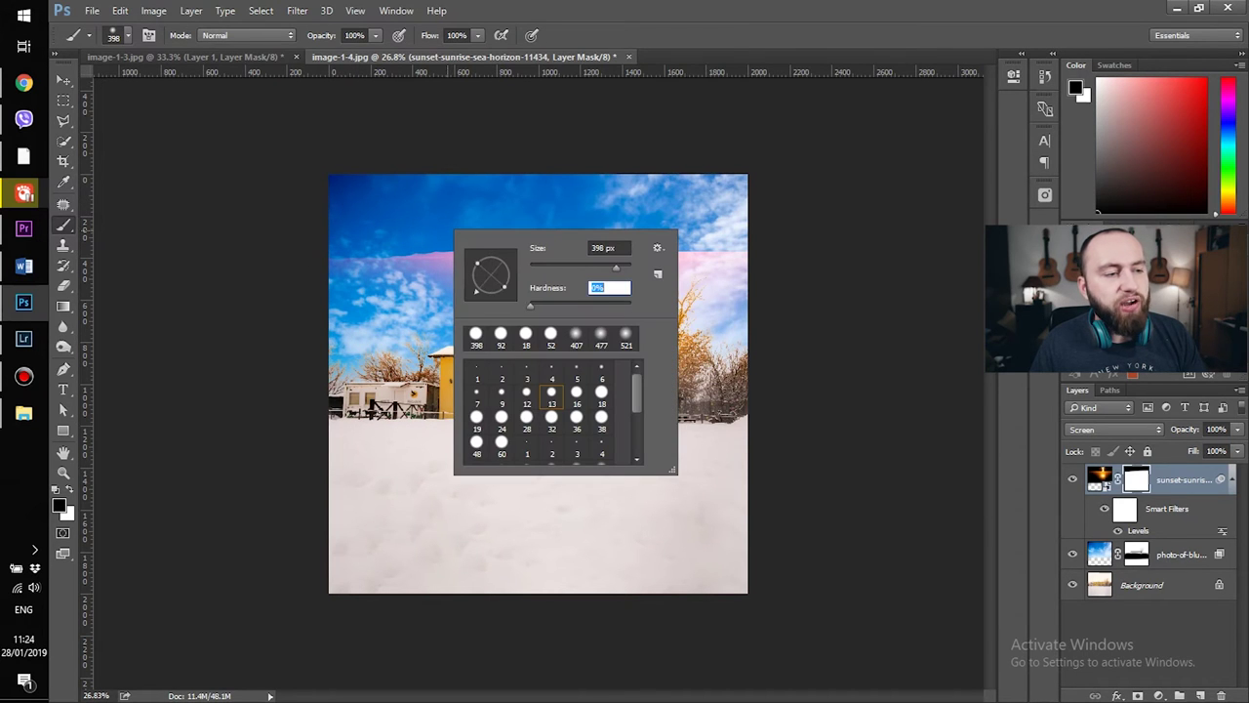
pyautogui.press('Return')
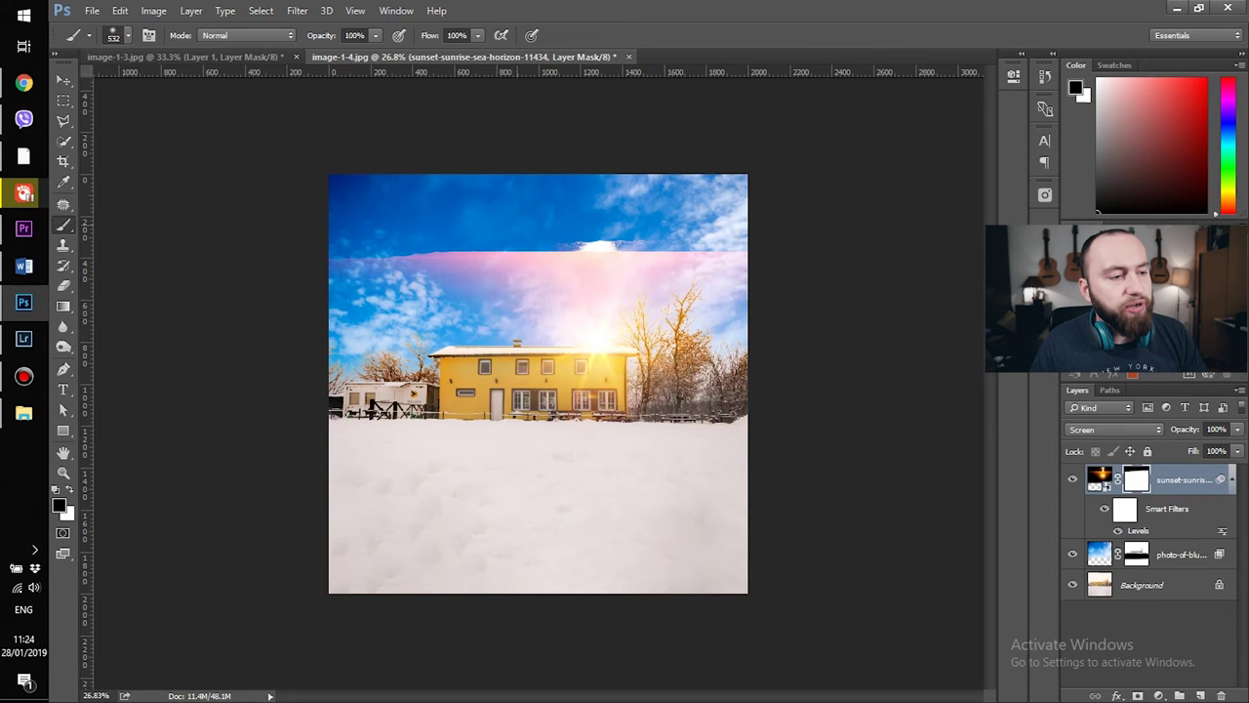
# Paint large, soft black strokes on the sunset layer's mask to remove the hard horizon edge, leaving the glow around the sun.
pyautogui.moveTo(322, 262); pyautogui.dragTo(703, 256)
pyautogui.moveTo(514, 235); pyautogui.dragTo(576, 235)
pyautogui.moveTo(361, 198); pyautogui.dragTo(429, 196)
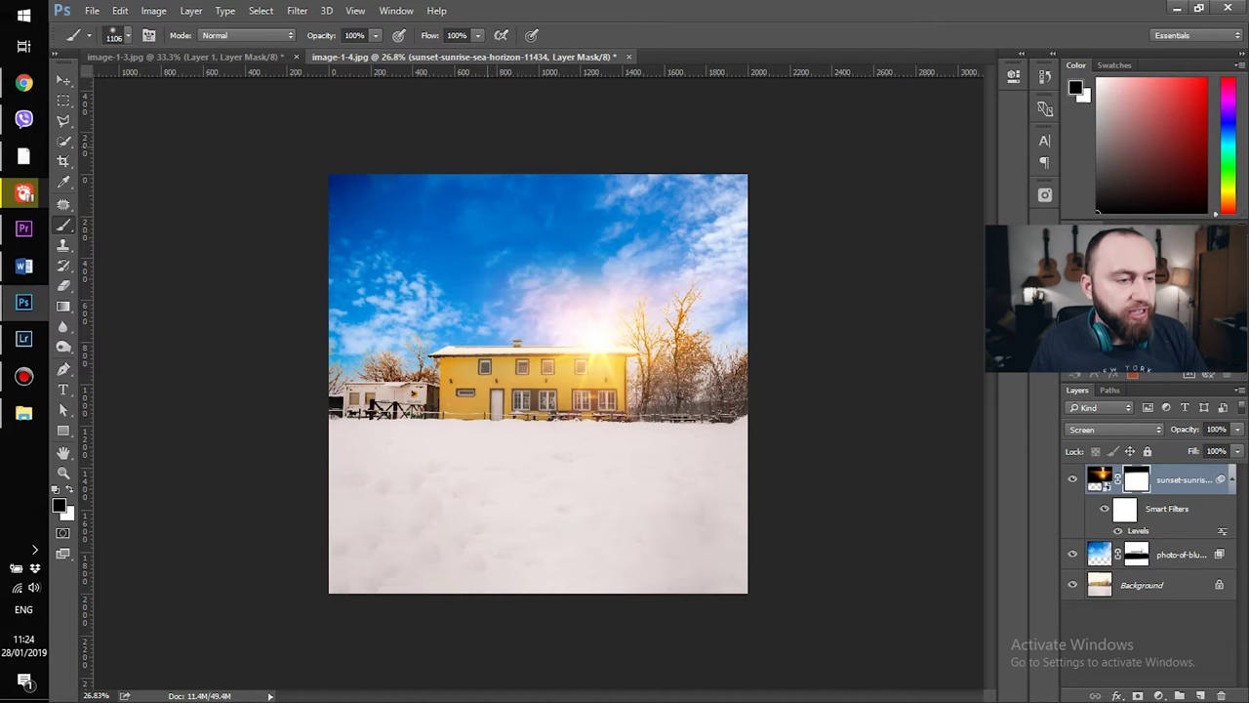
pyautogui.moveTo(390, 234); pyautogui.dragTo(488, 203)
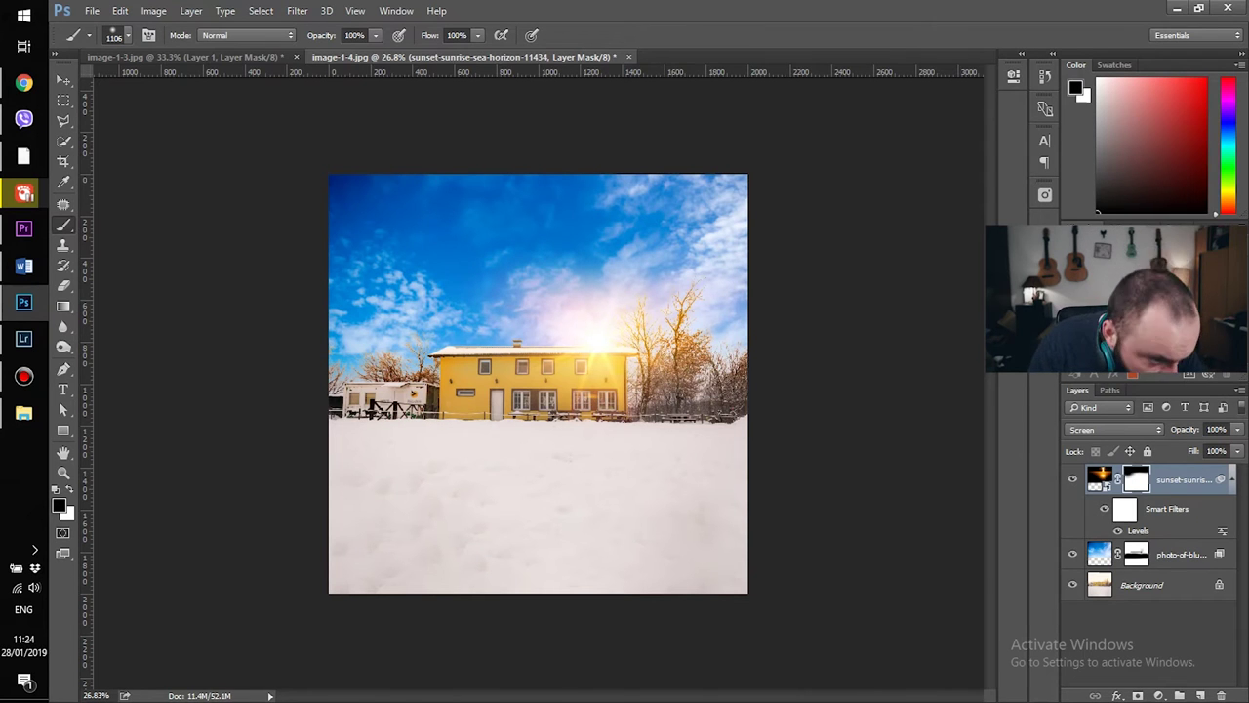
# Select the sunset layer's image and move it slightly to adjust the sun's position at the roofline.
pyautogui.click(1099, 478)
pyautogui.press('v')
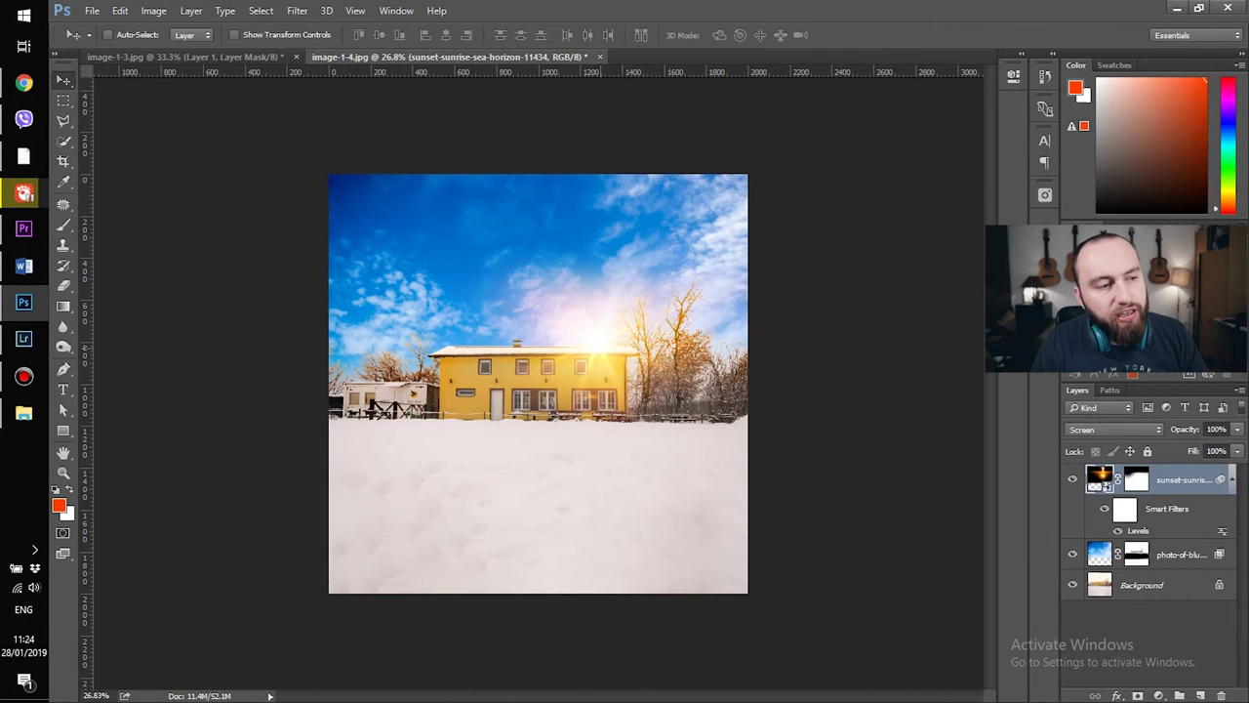
pyautogui.moveTo(649, 330); pyautogui.dragTo(616, 300)
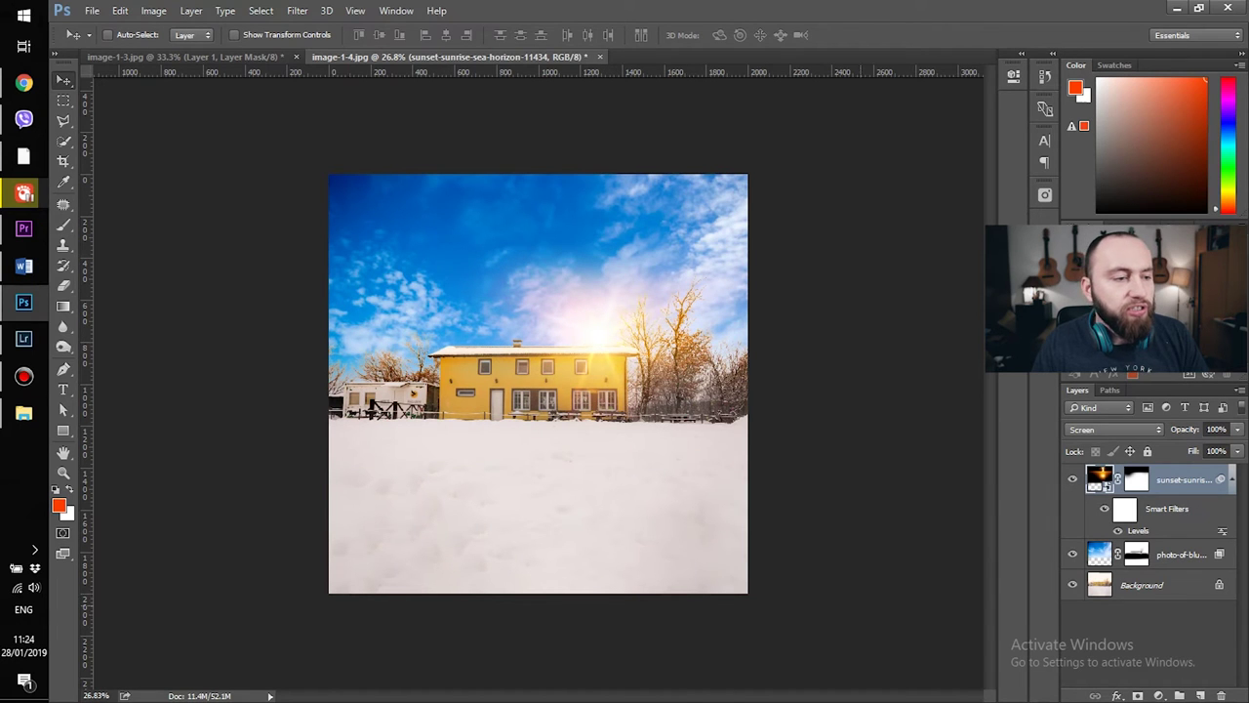
# Stamp all visible layers into a new top layer and draw a large circular selection spanning nearly the whole canvas.
pyautogui.hotkey('ctrl', 'shift', 'alt', 'e')
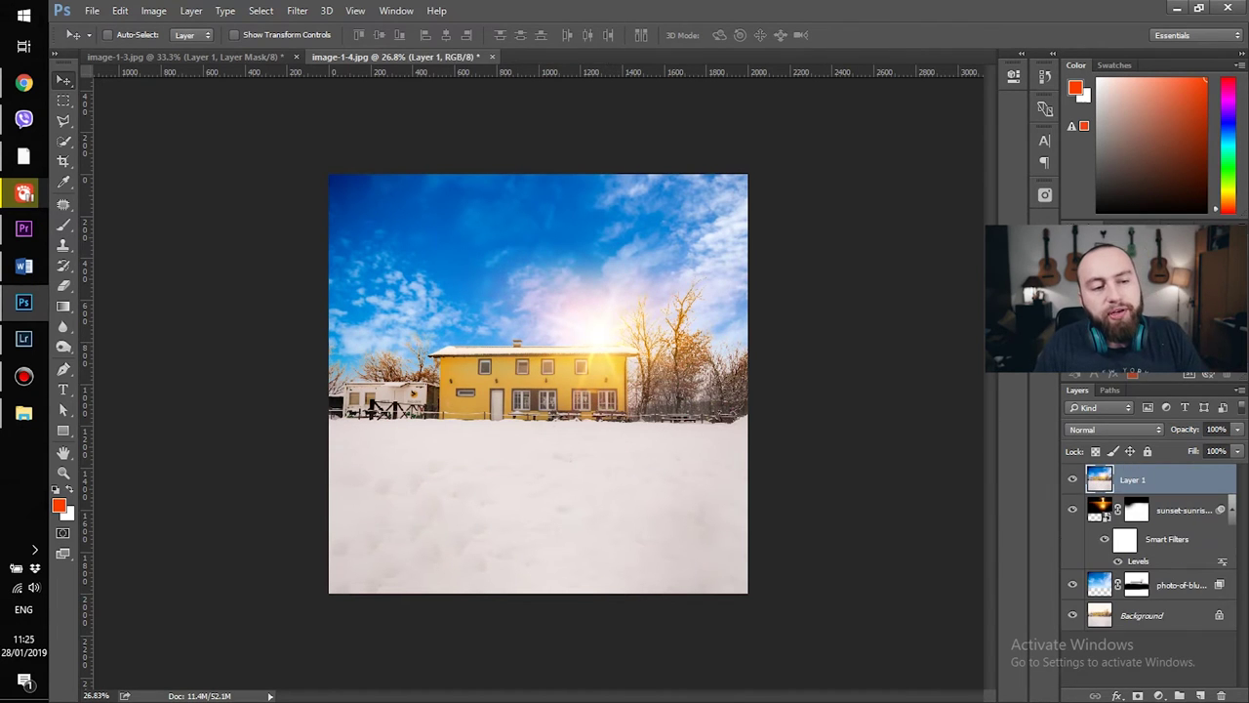
pyautogui.moveTo(63, 100); pyautogui.dragTo(64, 99)
pyautogui.click(149, 112)
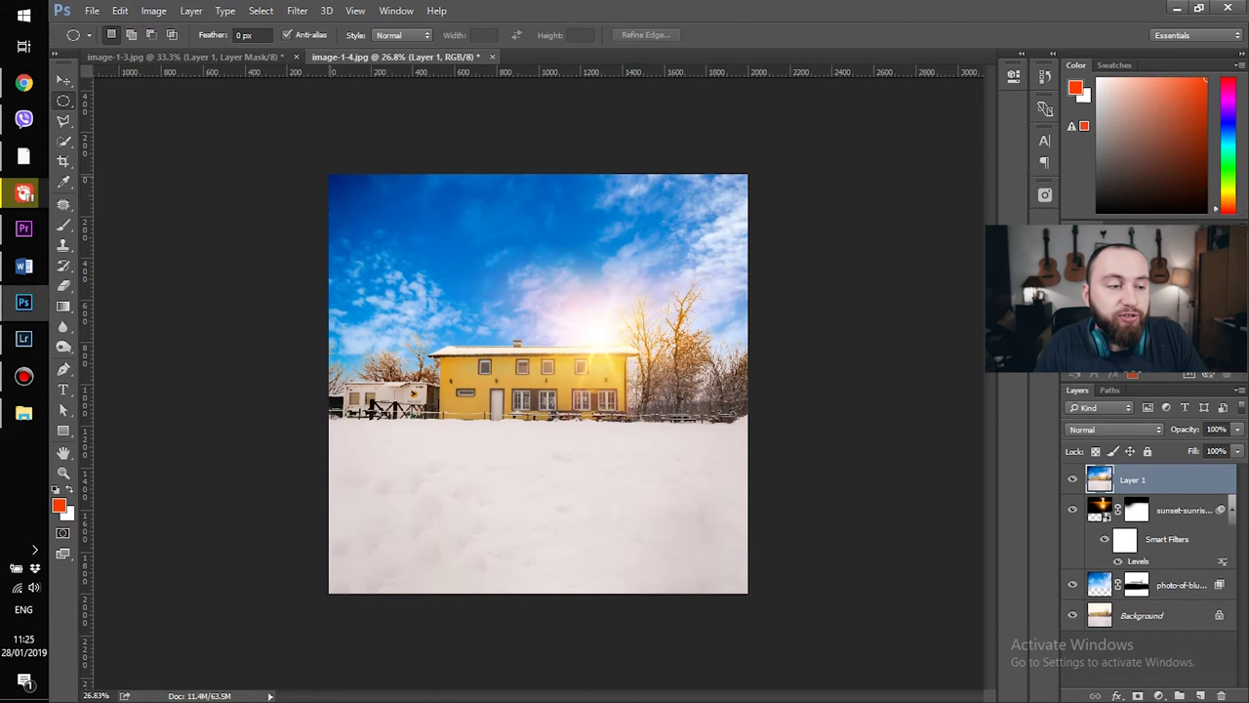
pyautogui.moveTo(337, 186); pyautogui.dragTo(756, 552)
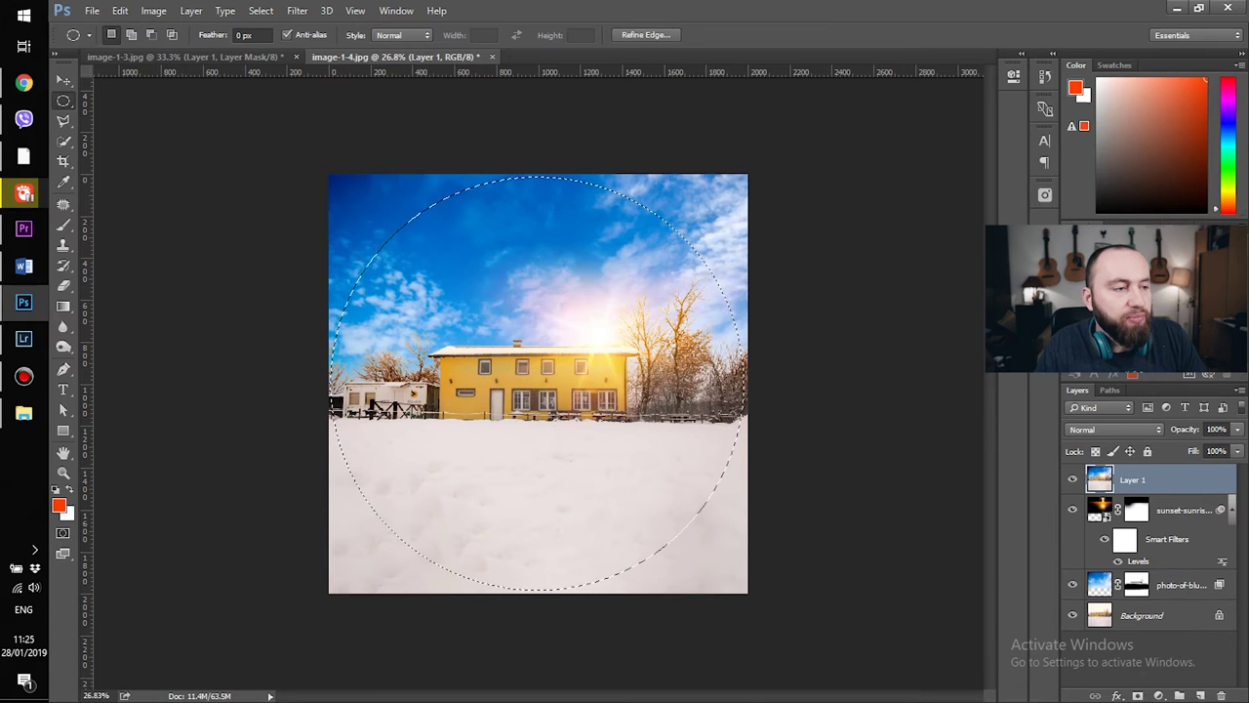
# Apply the Spherize distortion twice to the circular selection, with an amount of 100% and Normal mode.
pyautogui.click(297, 11)
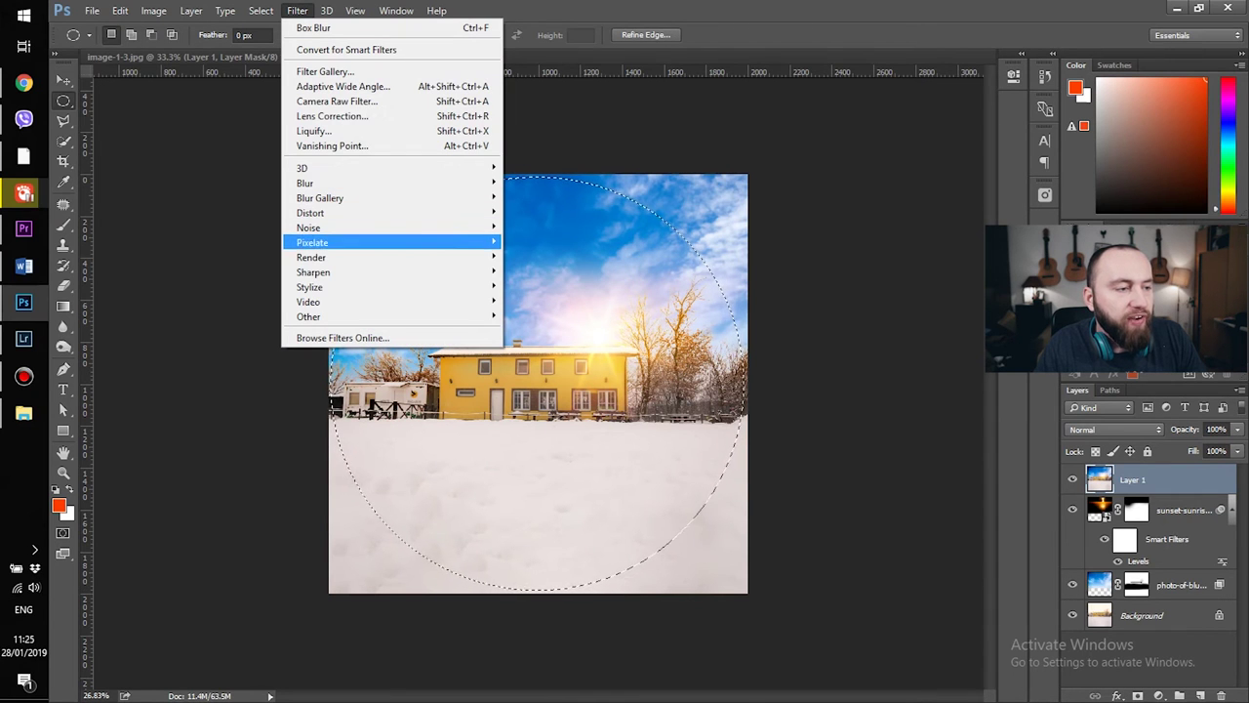
pyautogui.press('Down')
pyautogui.press('Down')
pyautogui.press('Down')
pyautogui.press('Up')
pyautogui.press('Up')
pyautogui.press('Up')
pyautogui.press('Up')
pyautogui.press('Up')
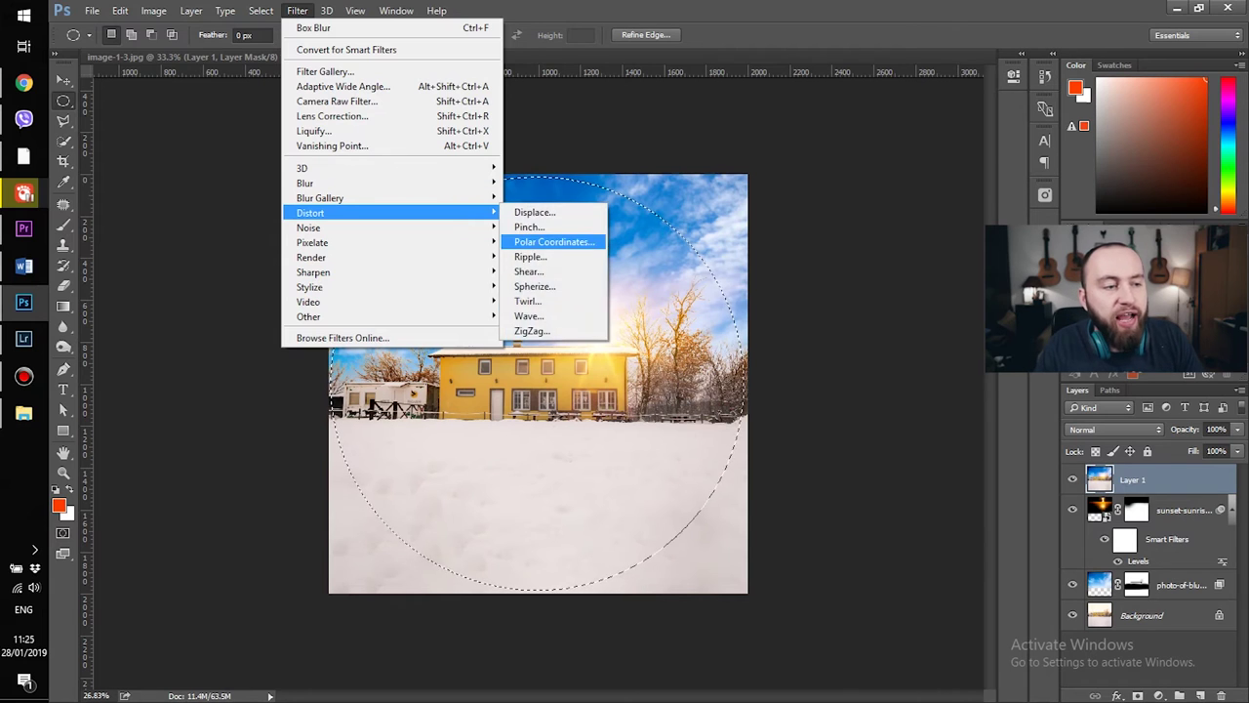
pyautogui.click(534, 286)
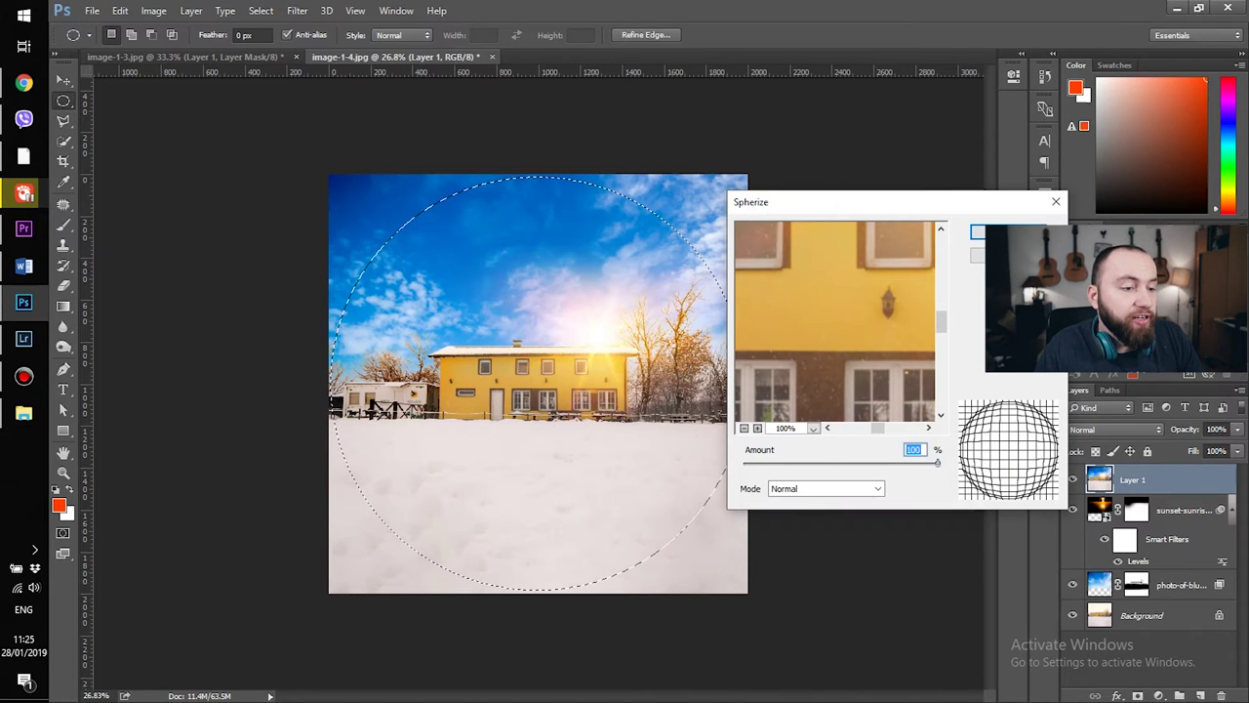
pyautogui.press('Return')
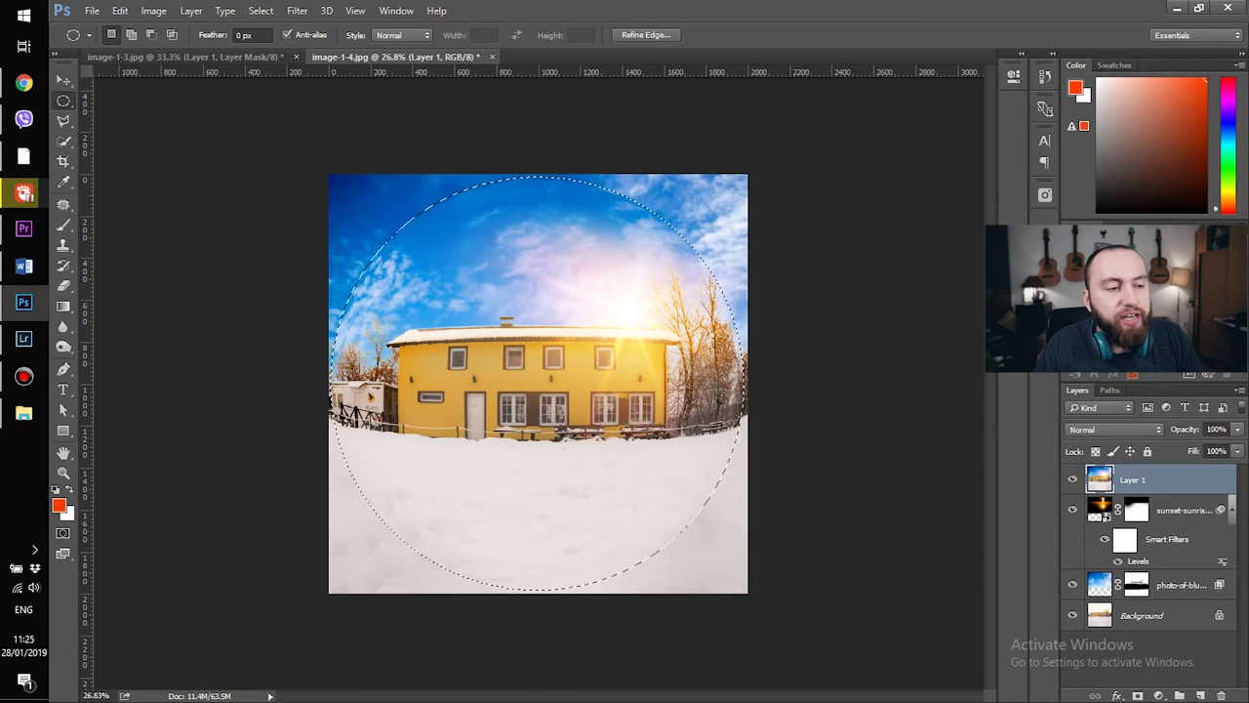
pyautogui.click(297, 10)
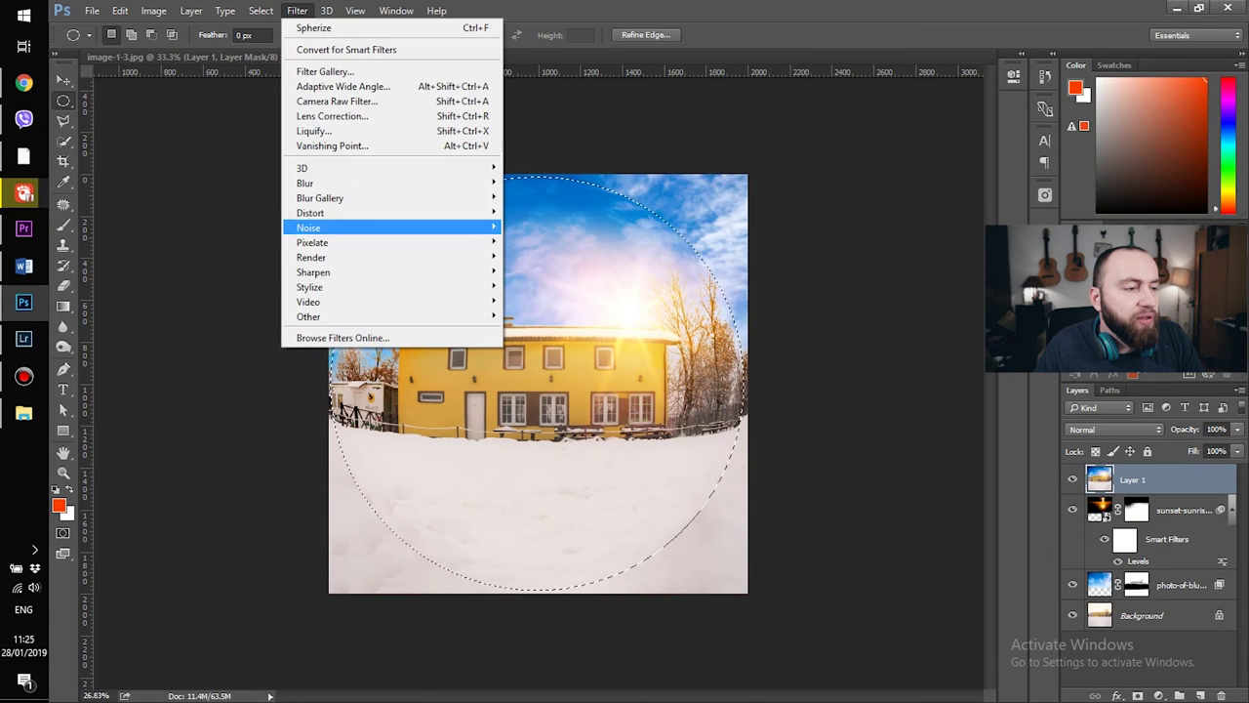
pyautogui.hotkey('ctrl', 'f')
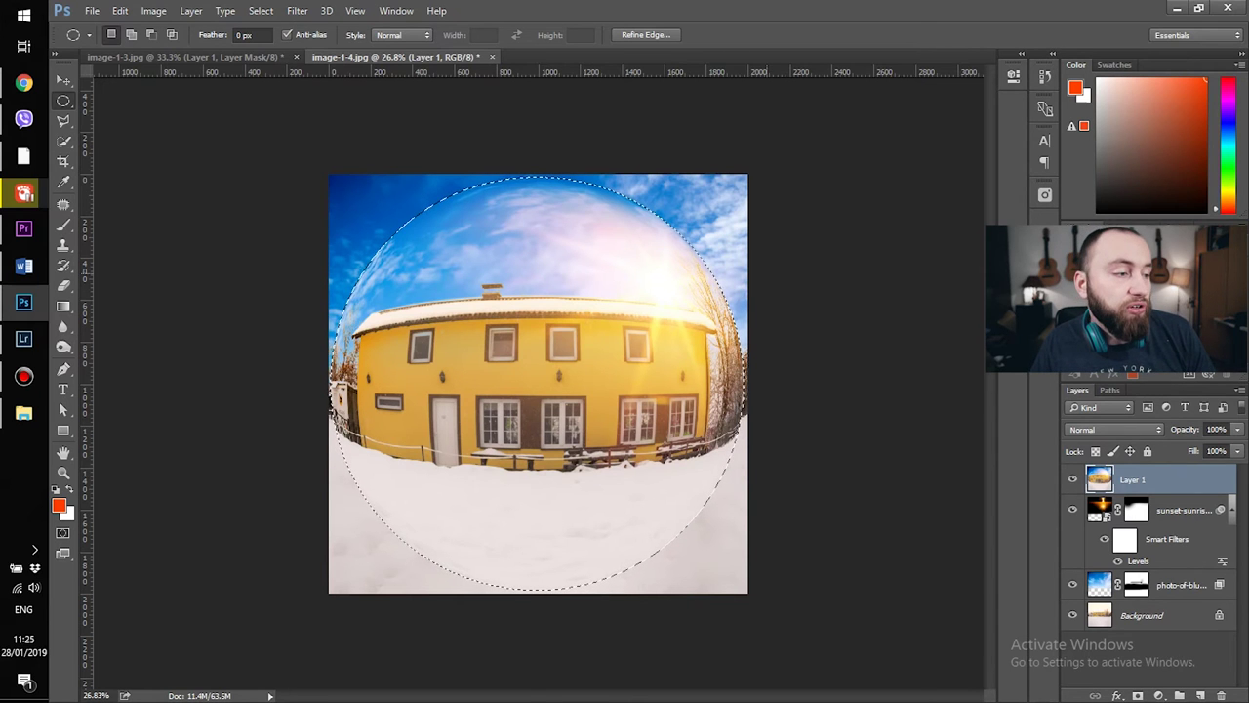
# Paste the spherized circle into image-1-3.jpg as a new layer above the night photo.
pyautogui.click(195, 56)
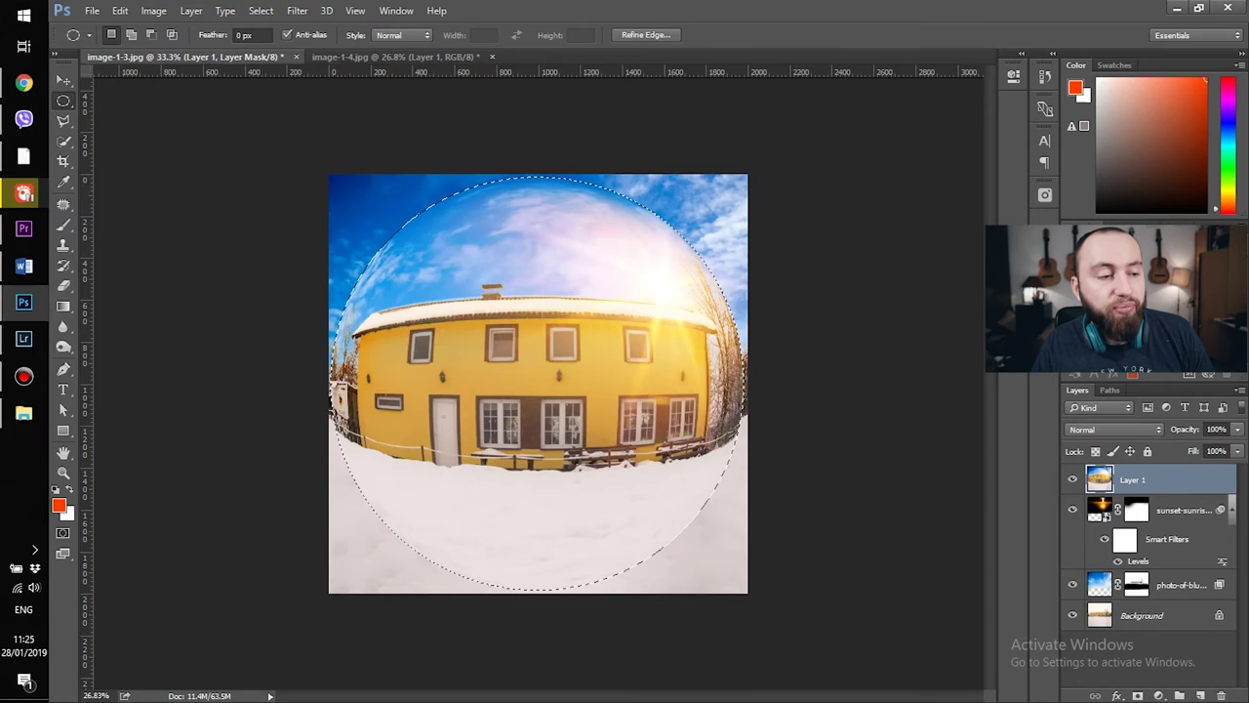
pyautogui.hotkey('ctrl', 'v')
pyautogui.press('v')
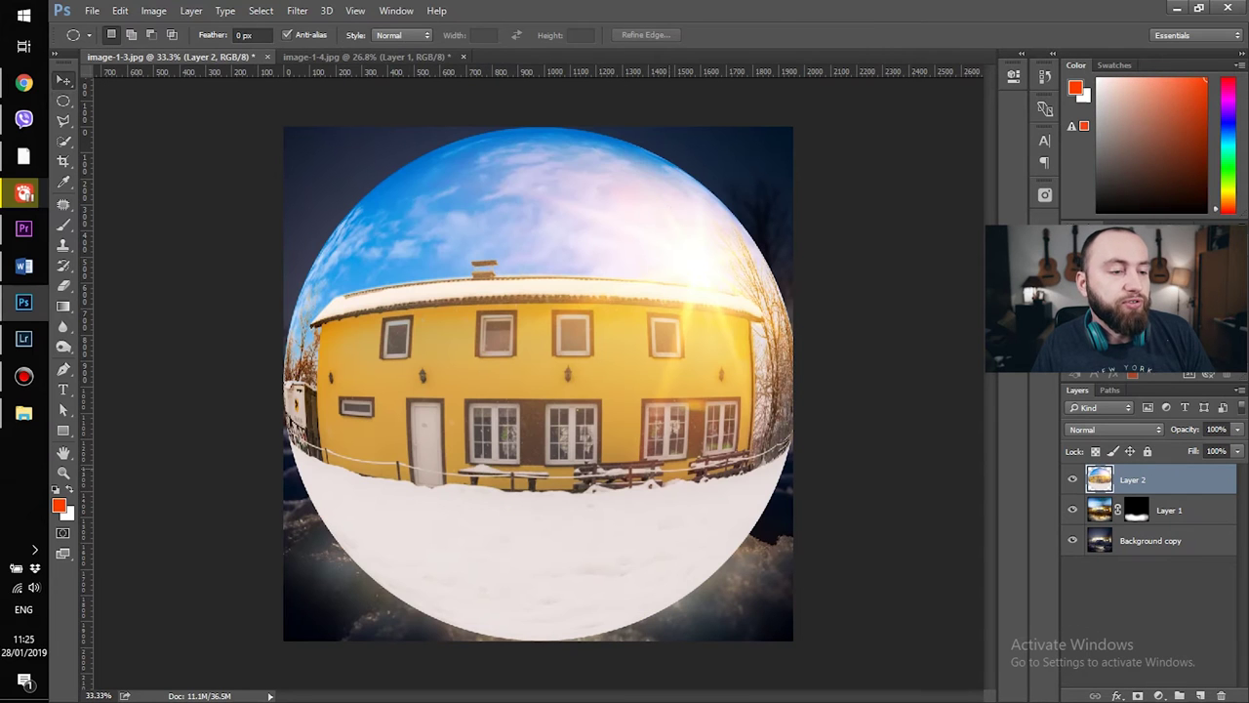
# Scale the pasted circle to about 49% and position it over the dark glass ball in the snow.
pyautogui.hotkey('ctrl', 't')
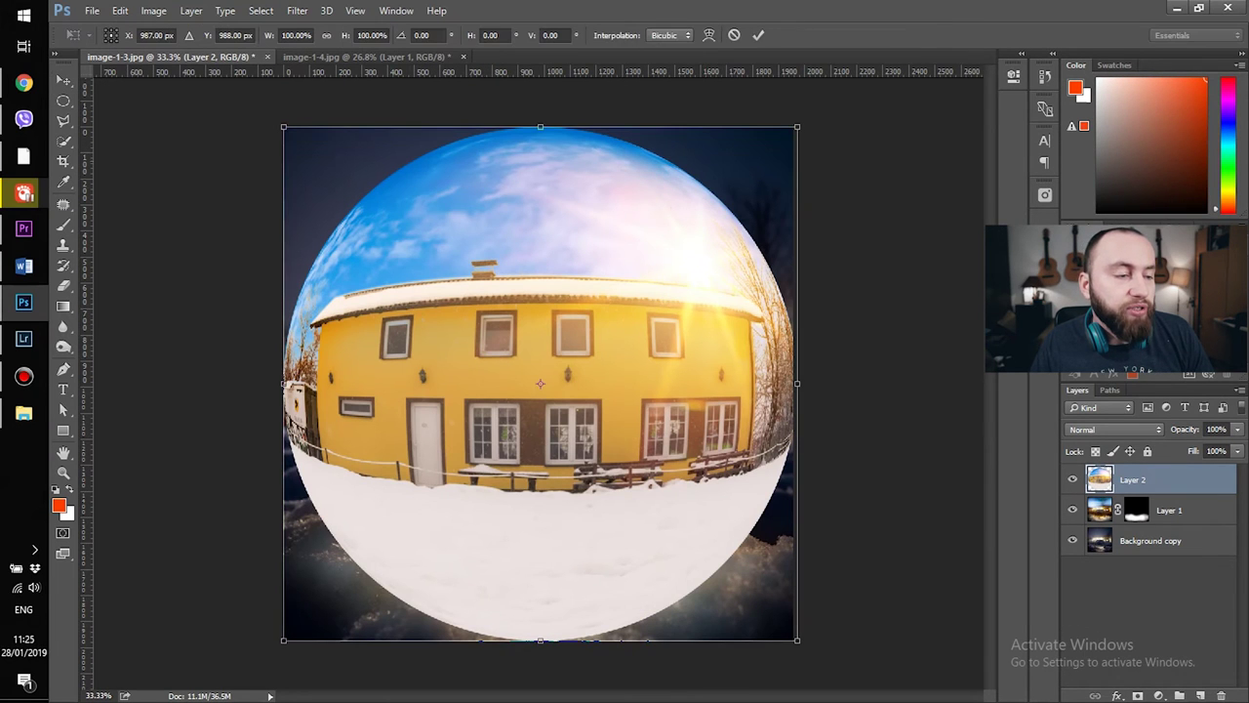
pyautogui.moveTo(798, 127); pyautogui.dragTo(536, 388)
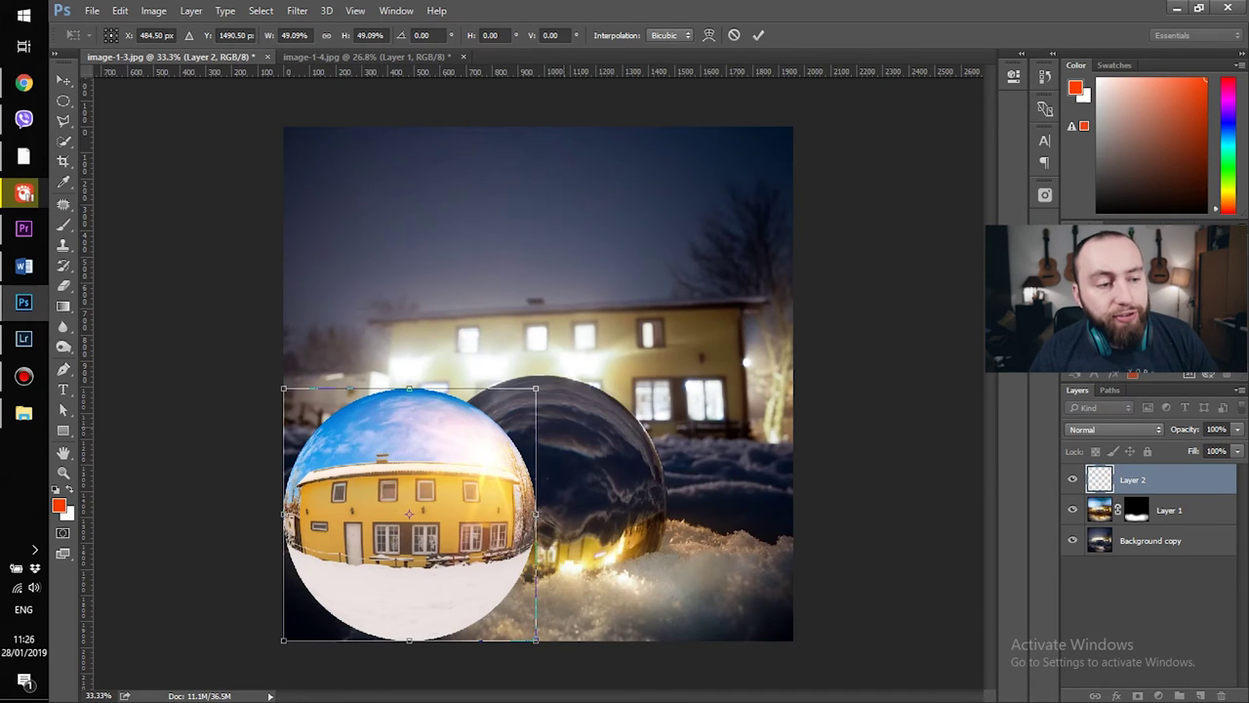
pyautogui.moveTo(489, 434); pyautogui.dragTo(624, 422)
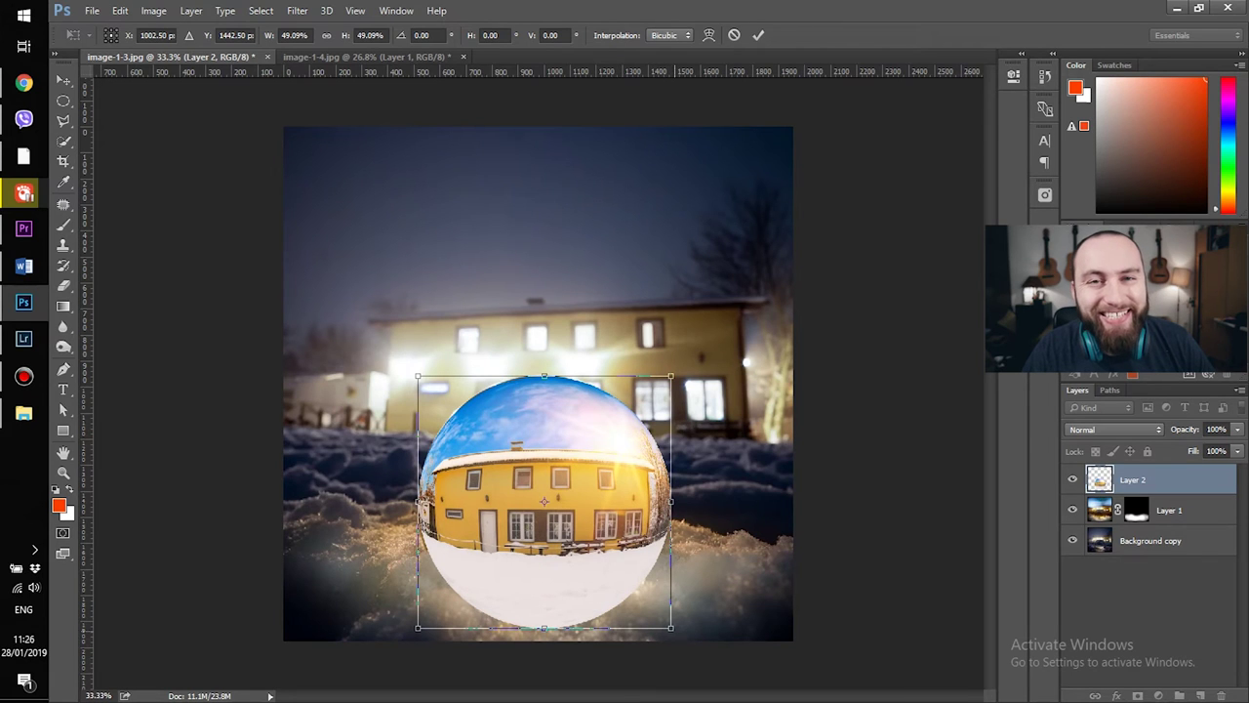
pyautogui.press('Return')
# Compare blend modes such as Screen, Color Dodge and Soft Light on the pasted ball layer, and settle on Lighten.
pyautogui.click(1115, 430)
pyautogui.click(1112, 220)
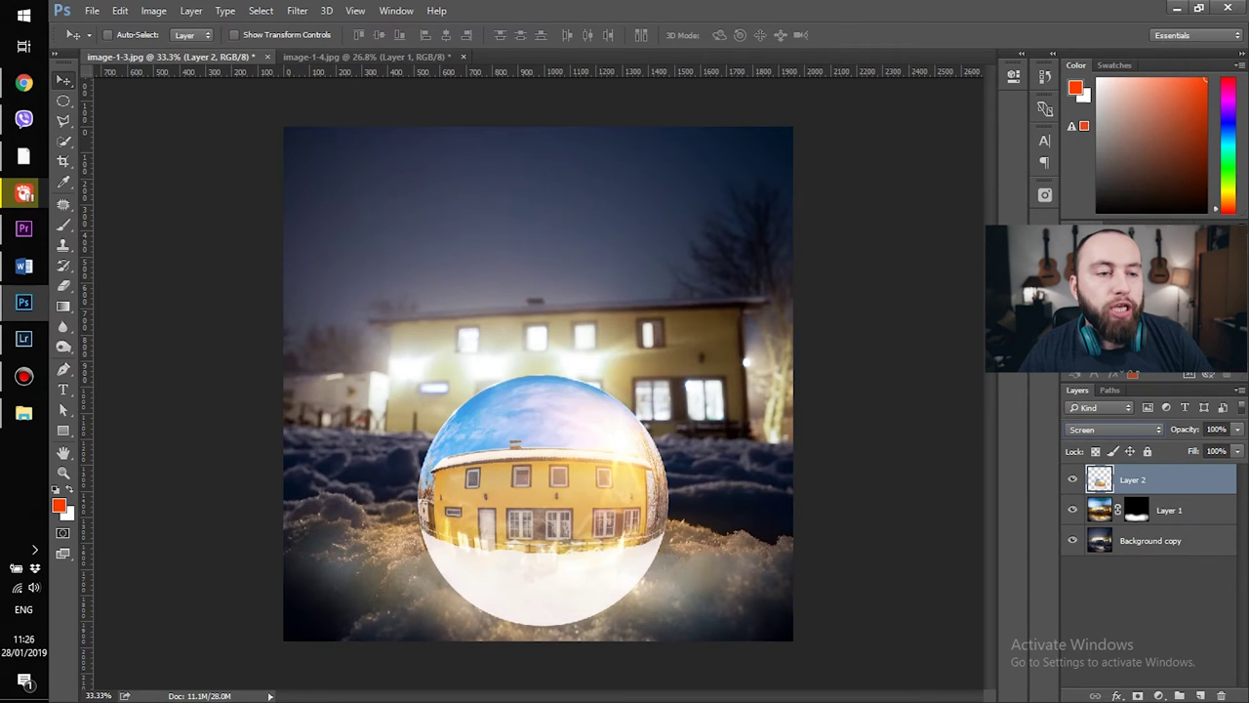
pyautogui.press('Up')
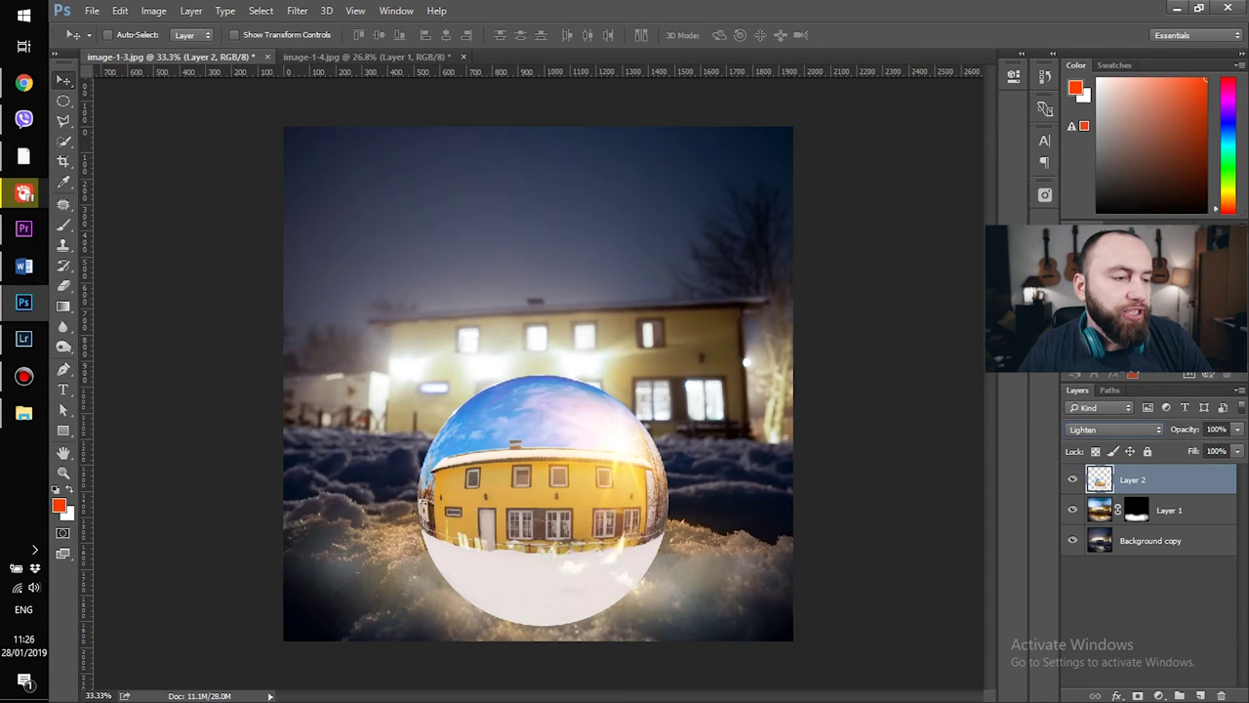
pyautogui.press('Down')
pyautogui.press('Down')
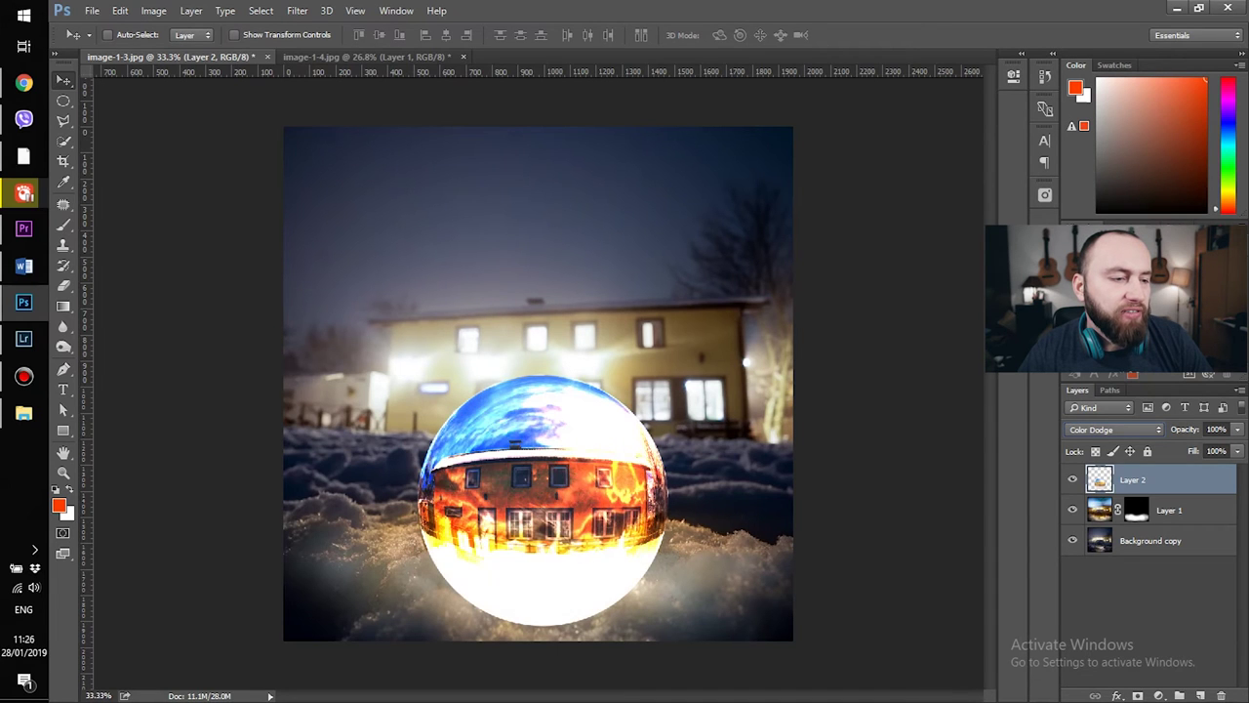
pyautogui.press('Up')
pyautogui.press('Up')
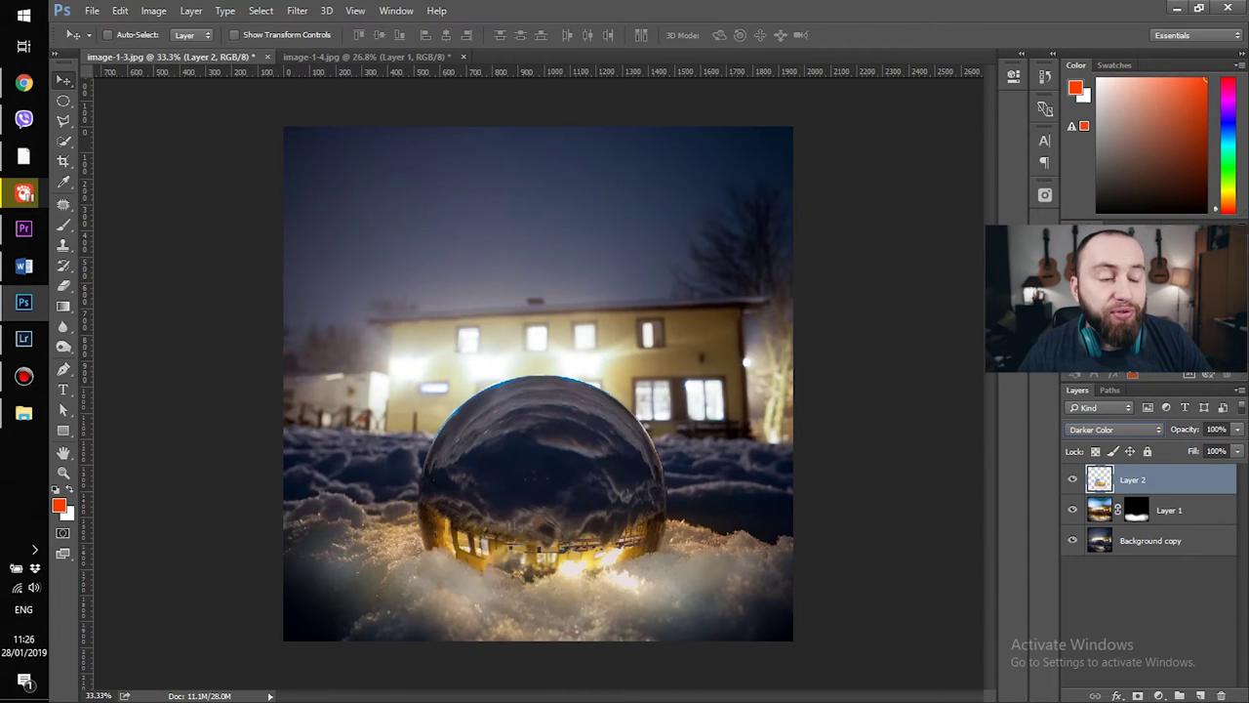
pyautogui.press('Down')
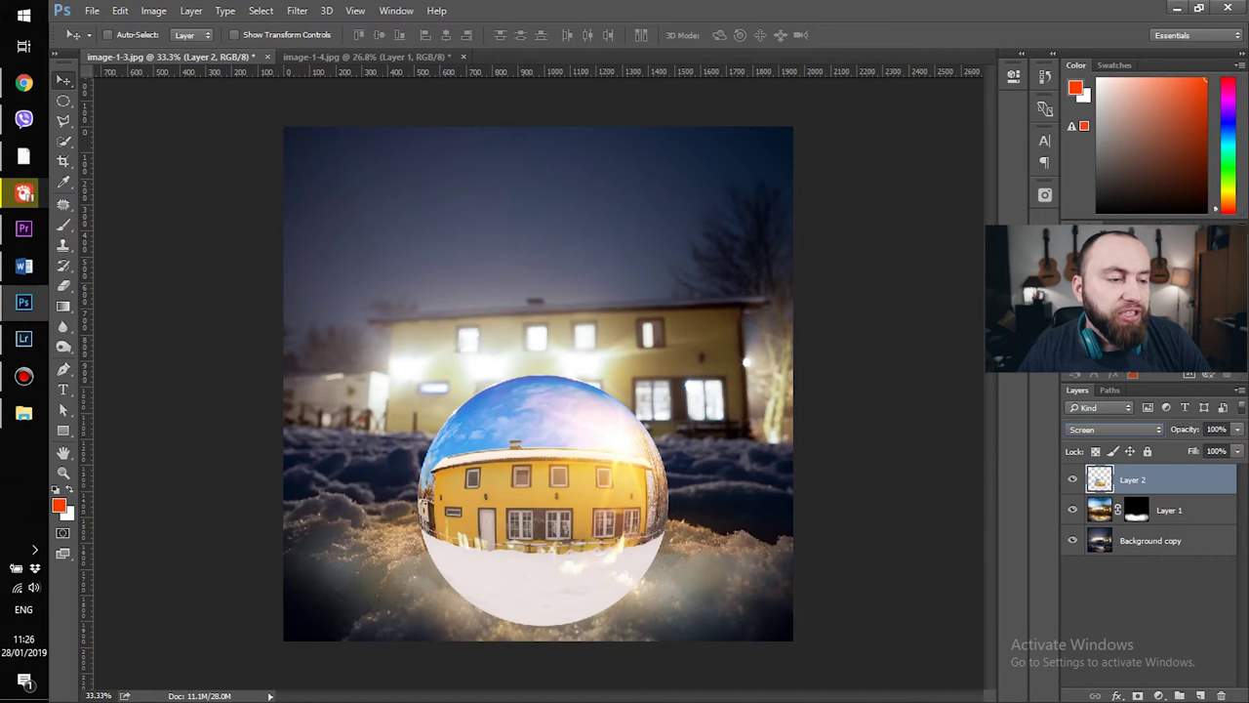
pyautogui.press('Up')
pyautogui.press('Down')
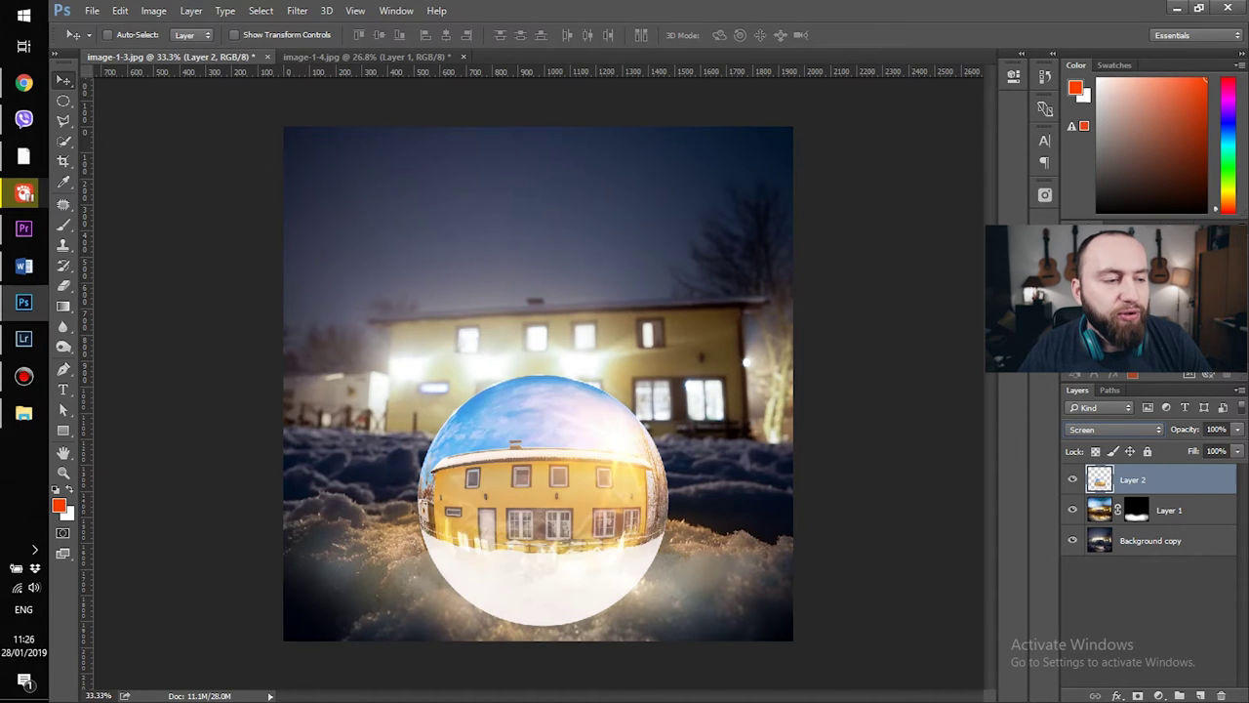
pyautogui.press('Up')
pyautogui.press('Down')
pyautogui.press('Down')
pyautogui.press('Down')
pyautogui.press('Down')
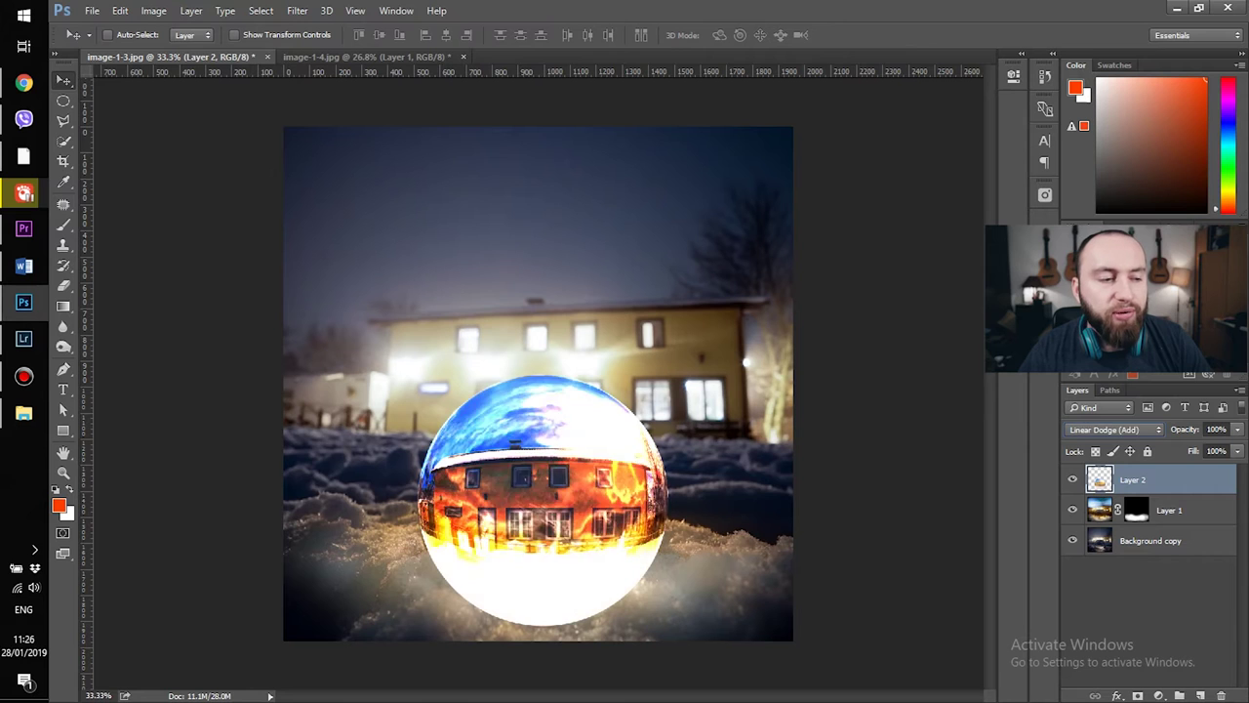
pyautogui.press('Up')
pyautogui.press('Down')
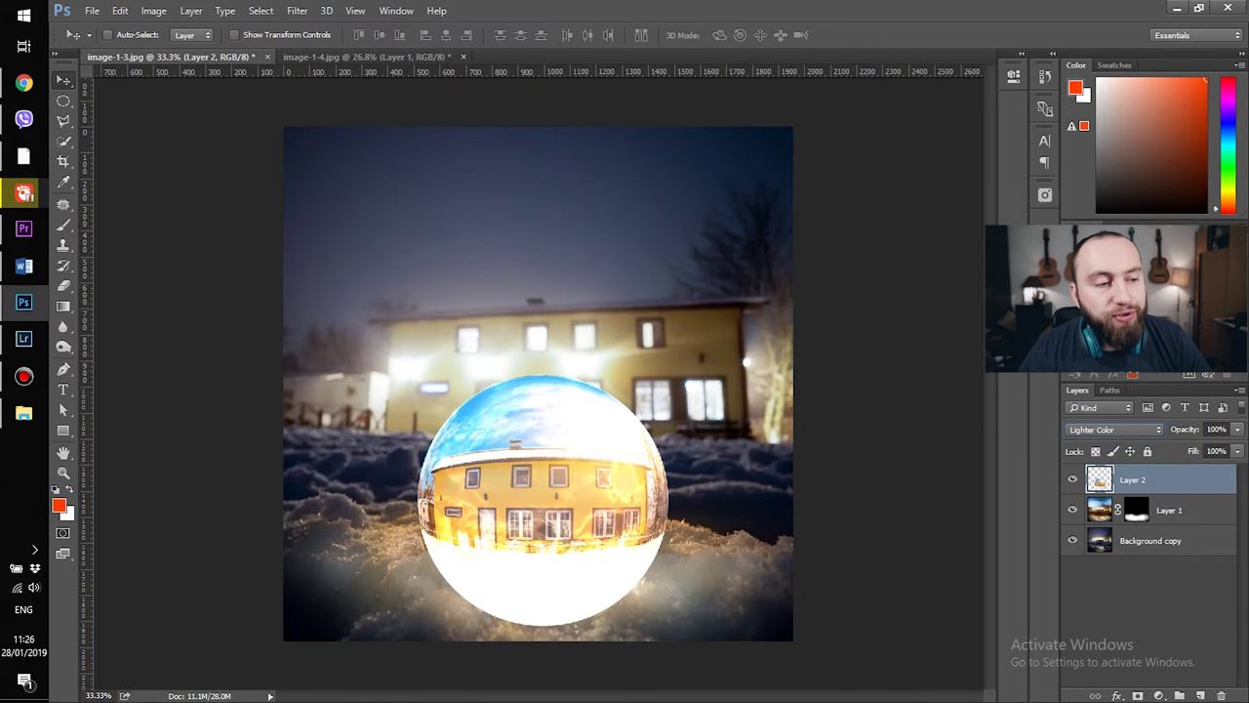
pyautogui.press('Down')
pyautogui.press('Down')
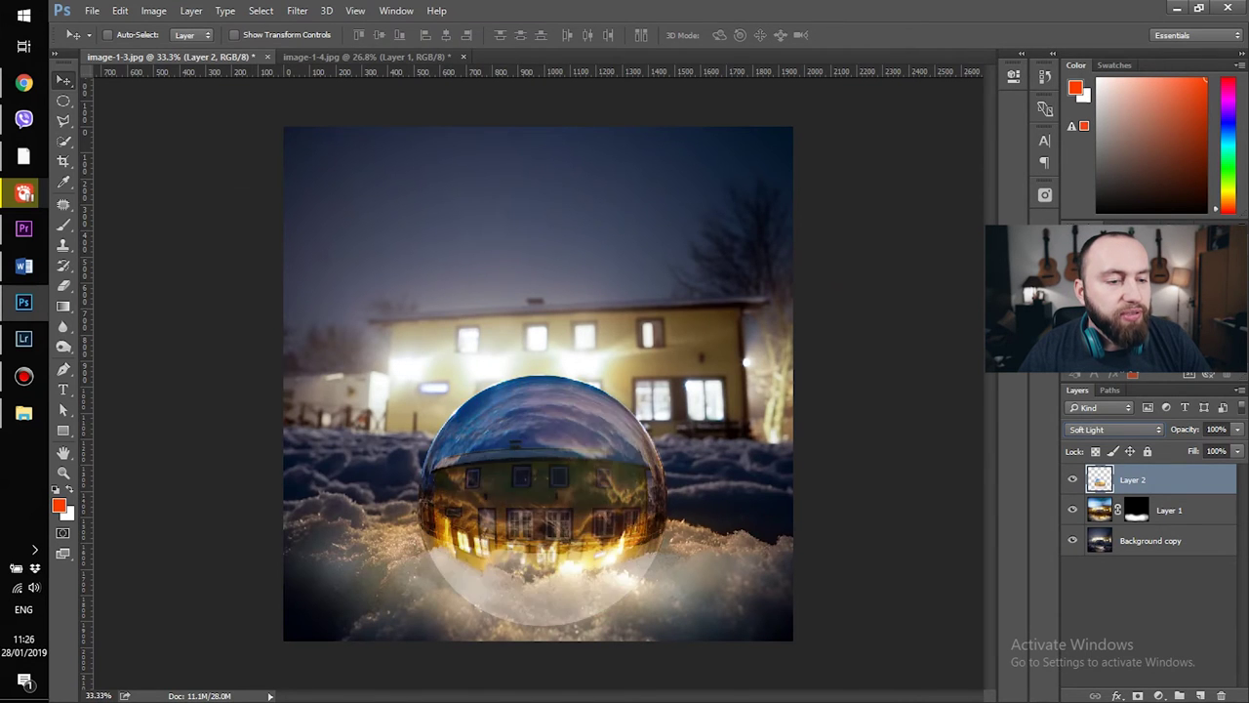
# Add a white mask to the ball layer and raise the black brush's hardness to 79%.
pyautogui.moveTo(560, 473)
pyautogui.mouseDown()
pyautogui.moveTo(707, 472)
pyautogui.moveTo(560, 472)
pyautogui.mouseUp()
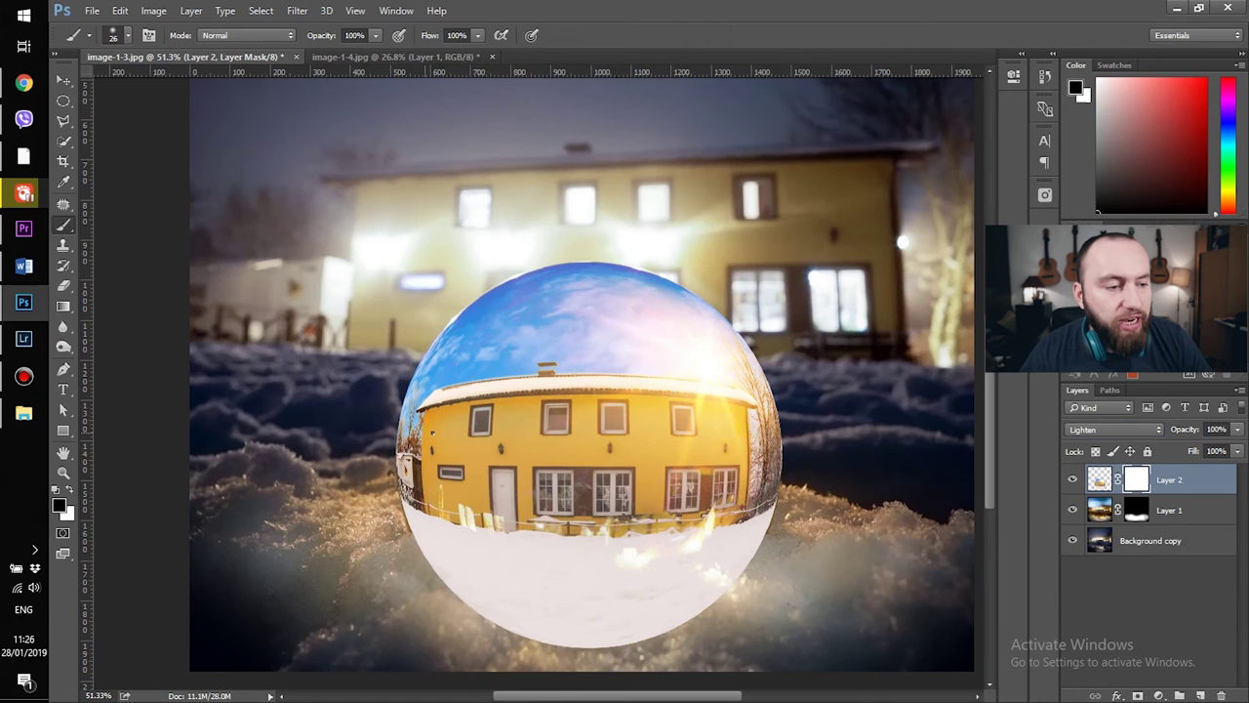
pyautogui.rightClick(432, 432)
pyautogui.moveTo(508, 508); pyautogui.dragTo(580, 509)
pyautogui.press('Return')
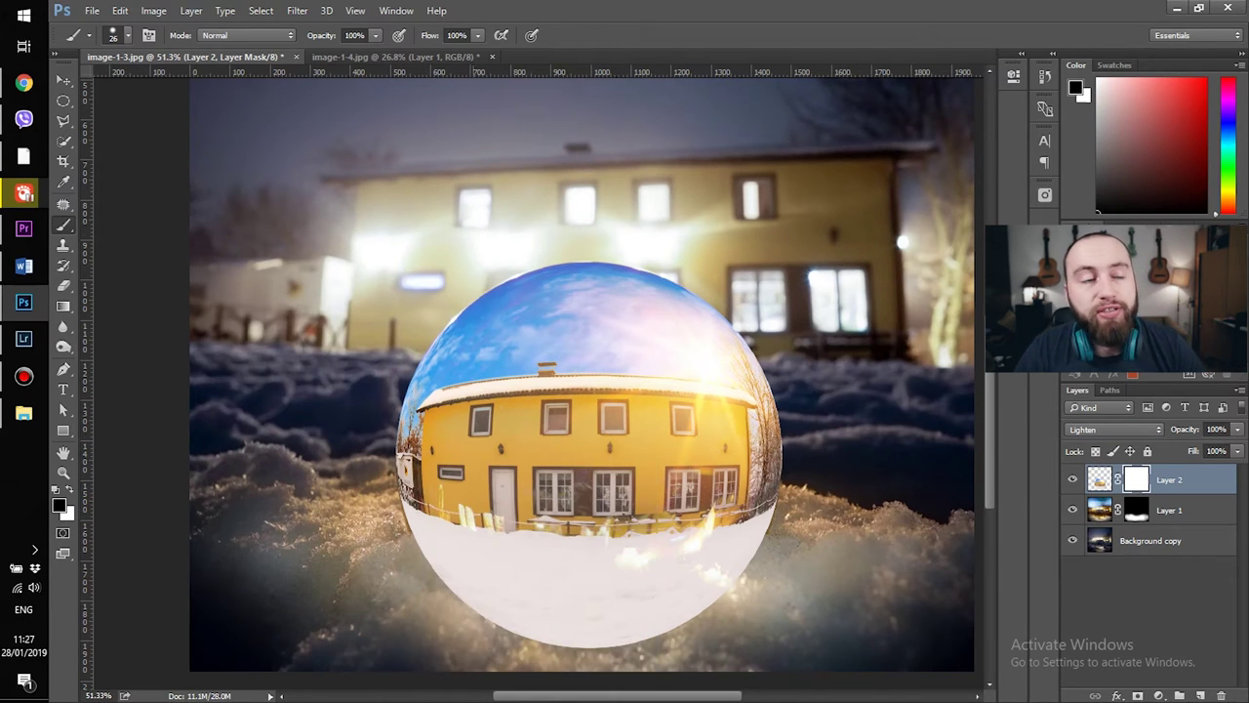
# Paint black on the ball layer's mask along the ball's lower edge with 100 px and 151 px brushes to reveal the real snow.
pyautogui.moveTo(446, 548); pyautogui.dragTo(473, 547)
pyautogui.moveTo(422, 568); pyautogui.dragTo(519, 630)
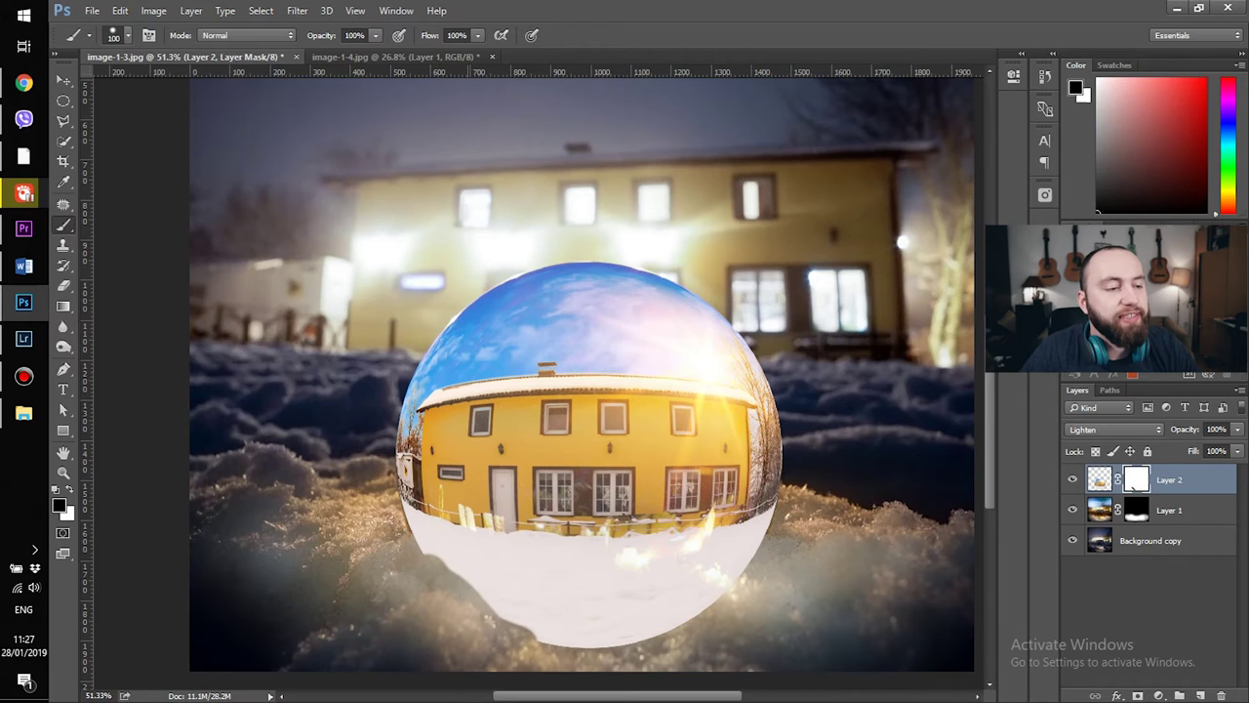
pyautogui.moveTo(469, 596); pyautogui.dragTo(487, 595)
pyautogui.moveTo(420, 576)
pyautogui.mouseDown()
pyautogui.moveTo(659, 632)
pyautogui.moveTo(724, 597)
pyautogui.mouseUp()
# Lower the brush hardness somewhat and paint more black on the mask at the ball's base to shape the snow edge.
pyautogui.rightClick(601, 457)
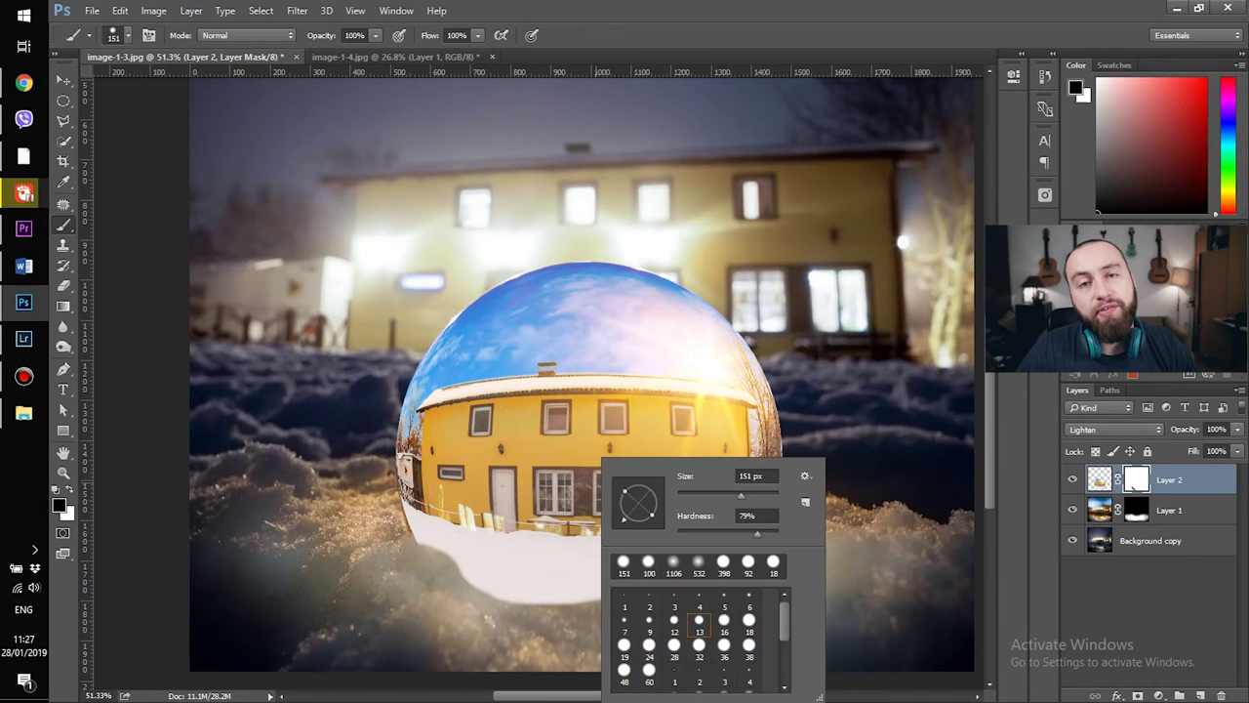
pyautogui.moveTo(758, 533); pyautogui.dragTo(738, 534)
pyautogui.click(501, 599)
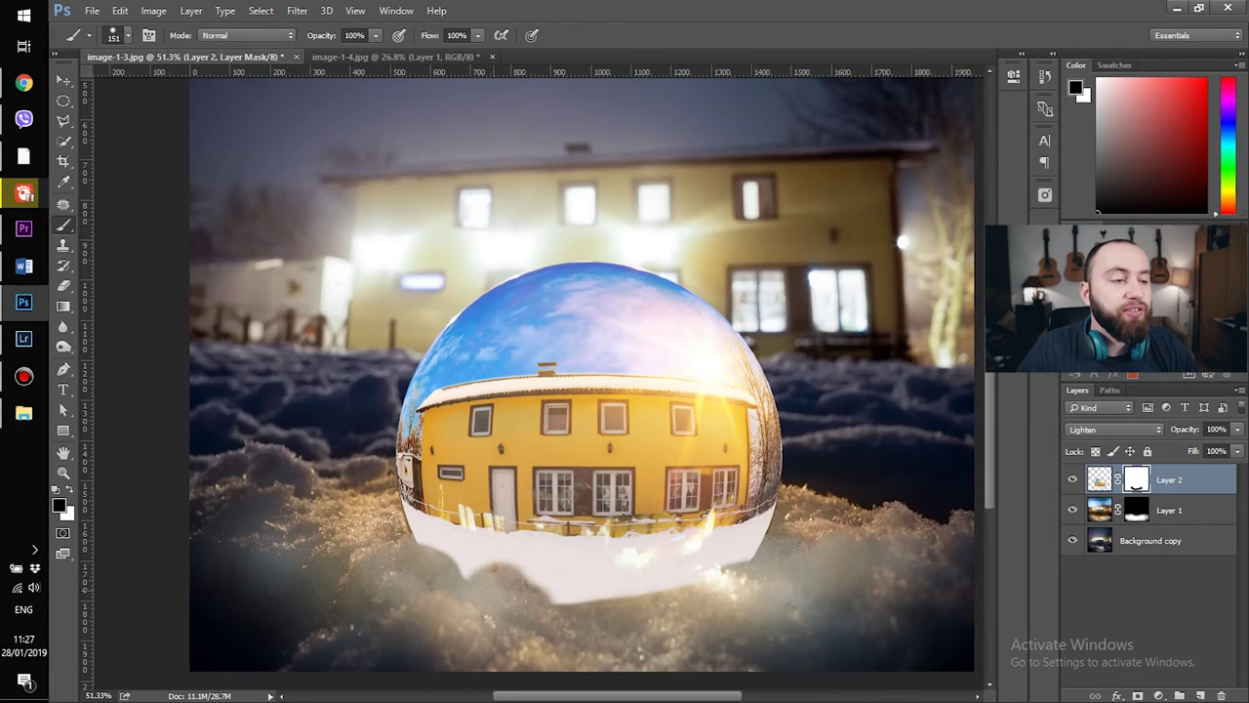
pyautogui.moveTo(548, 593)
pyautogui.mouseDown()
pyautogui.moveTo(509, 593)
pyautogui.moveTo(747, 587)
pyautogui.moveTo(561, 576)
pyautogui.moveTo(605, 564)
pyautogui.mouseUp()
pyautogui.press('x')
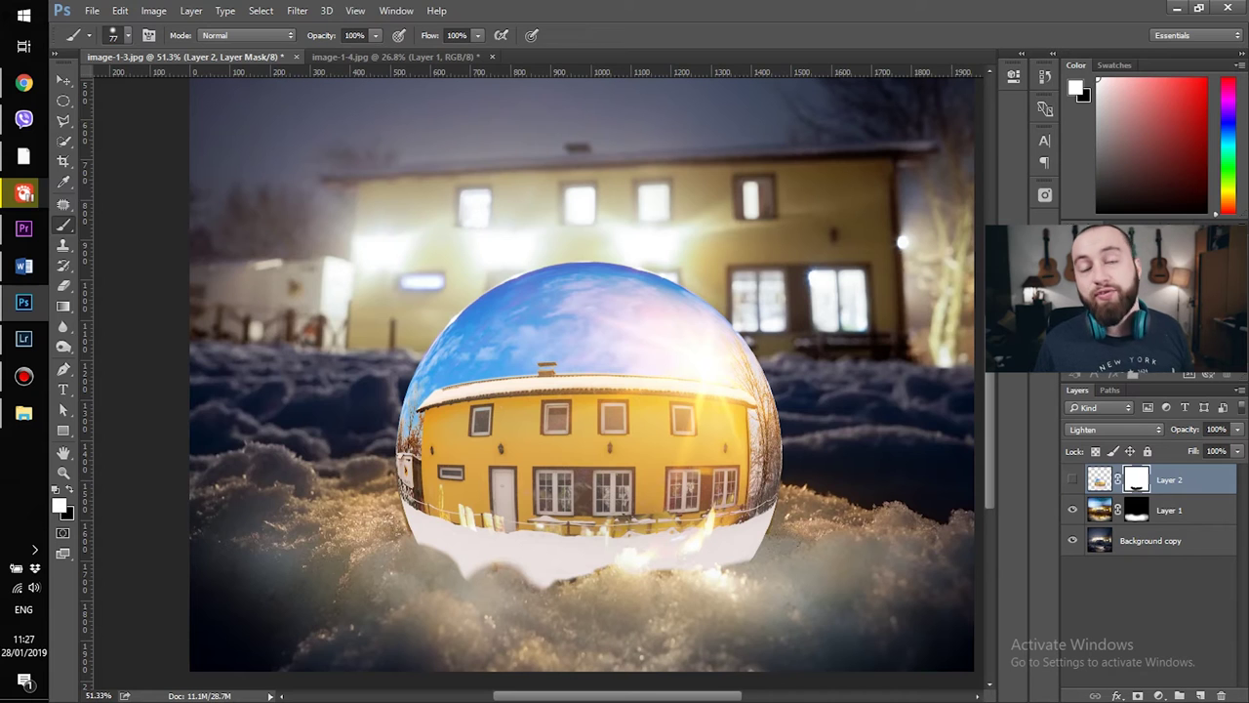
# Check the ball layer against the original, and paint black with a 77 px brush on its mask over the ball's lower-right snow edge.
pyautogui.click(1072, 479)
pyautogui.click(1072, 479)
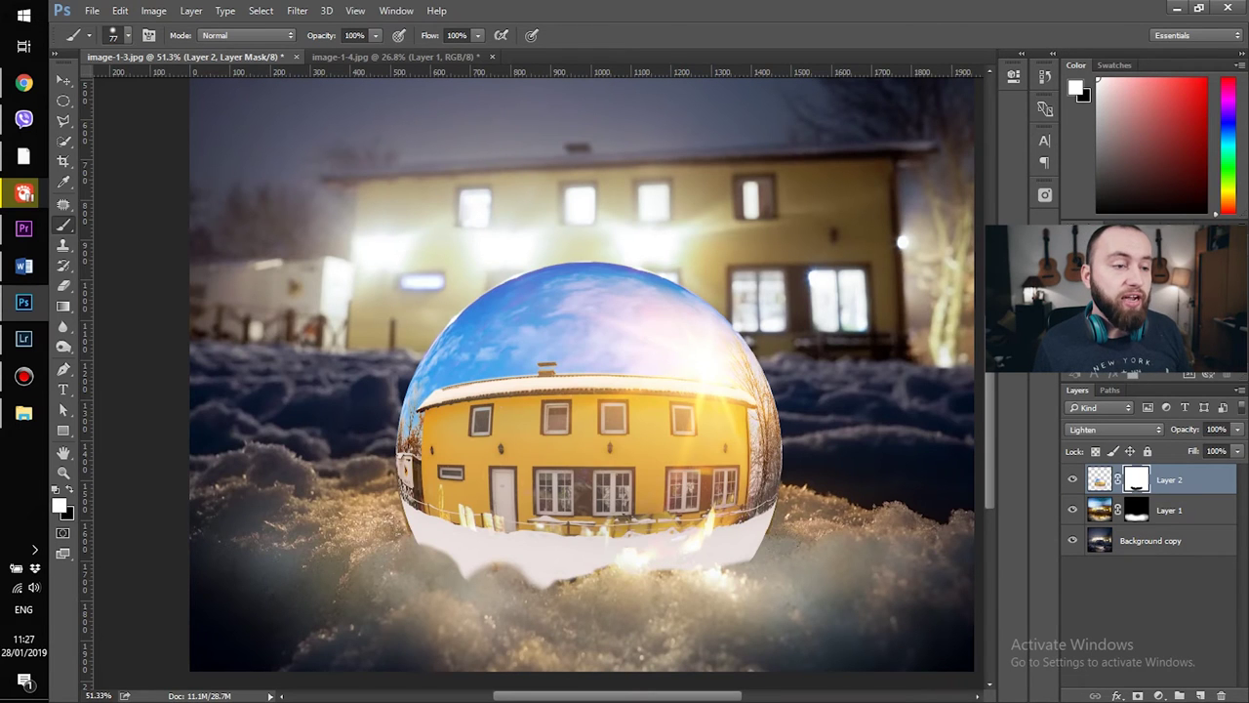
pyautogui.click(684, 585)
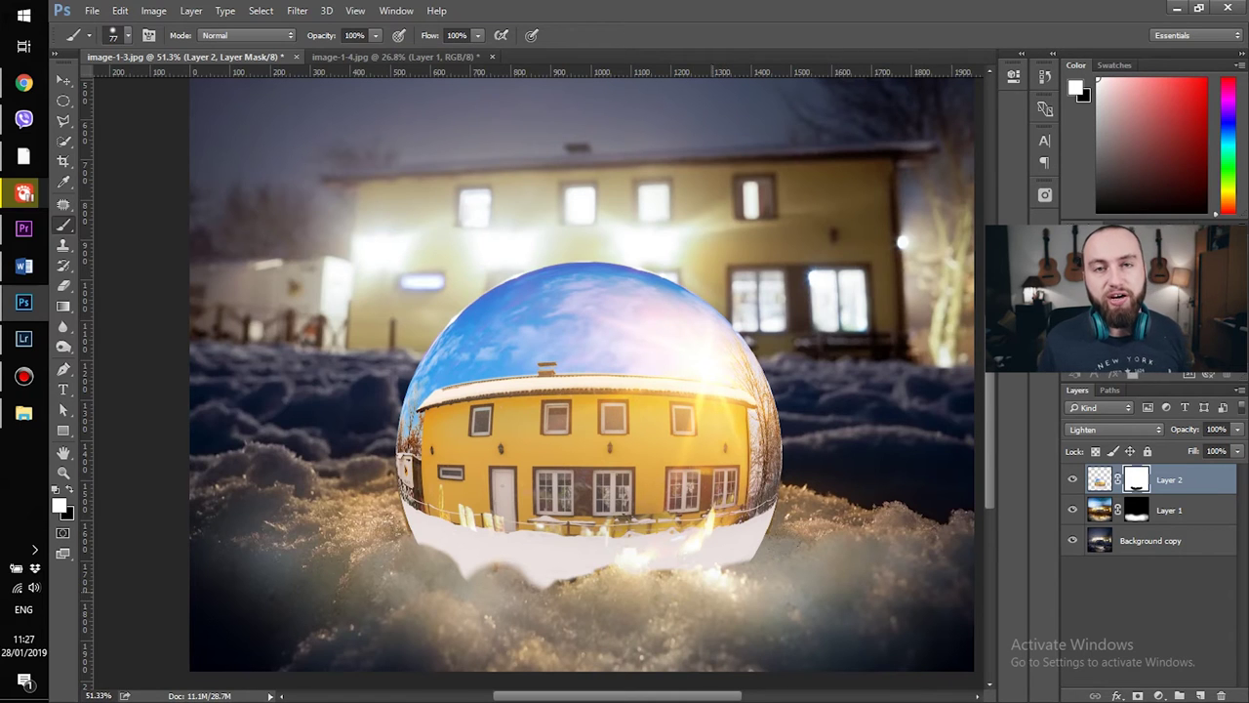
pyautogui.press('x')
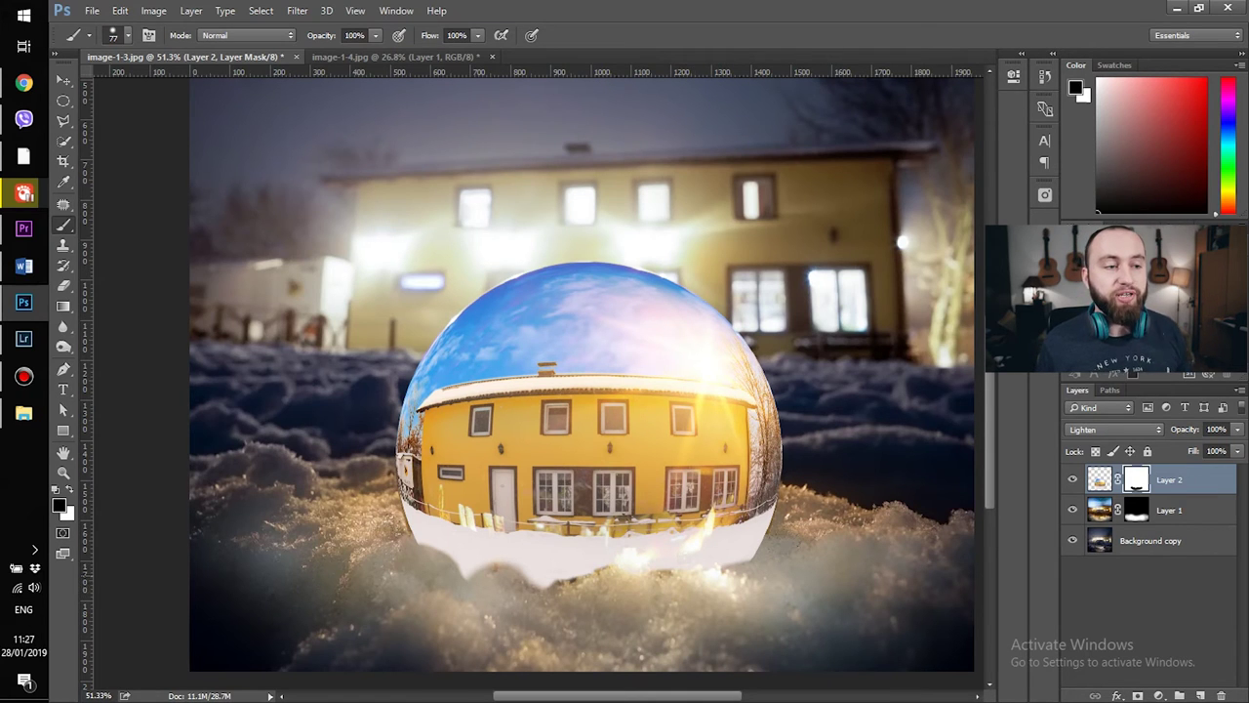
pyautogui.moveTo(691, 580)
pyautogui.mouseDown()
pyautogui.moveTo(759, 552)
pyautogui.moveTo(691, 581)
pyautogui.mouseUp()
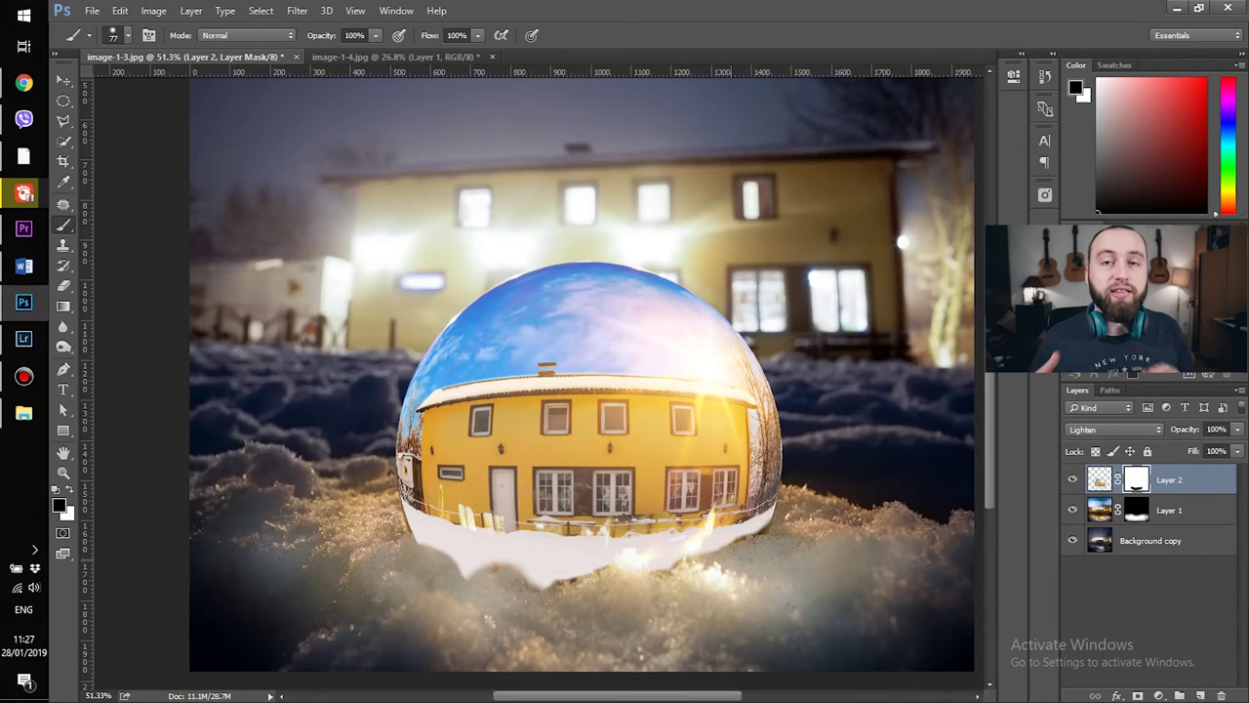
pyautogui.press('x')
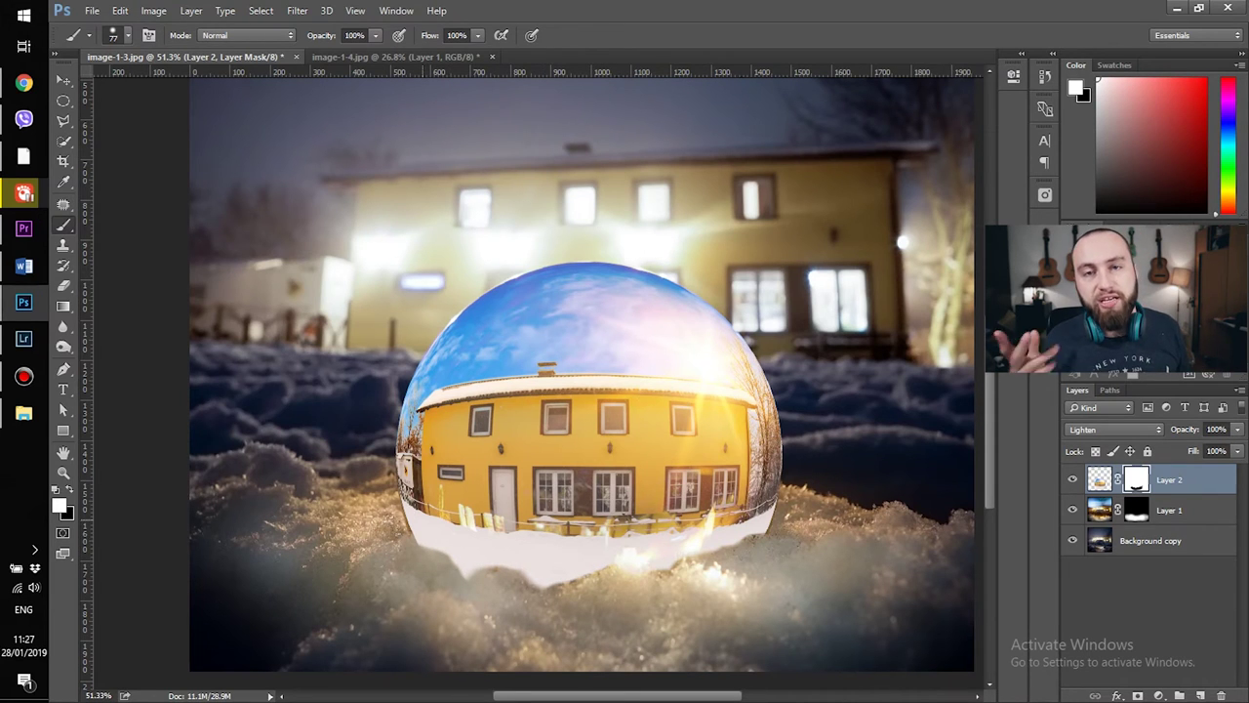
# Compare the whole composite with and without the daytime ball layer.
pyautogui.scroll(-6, 439, 537)
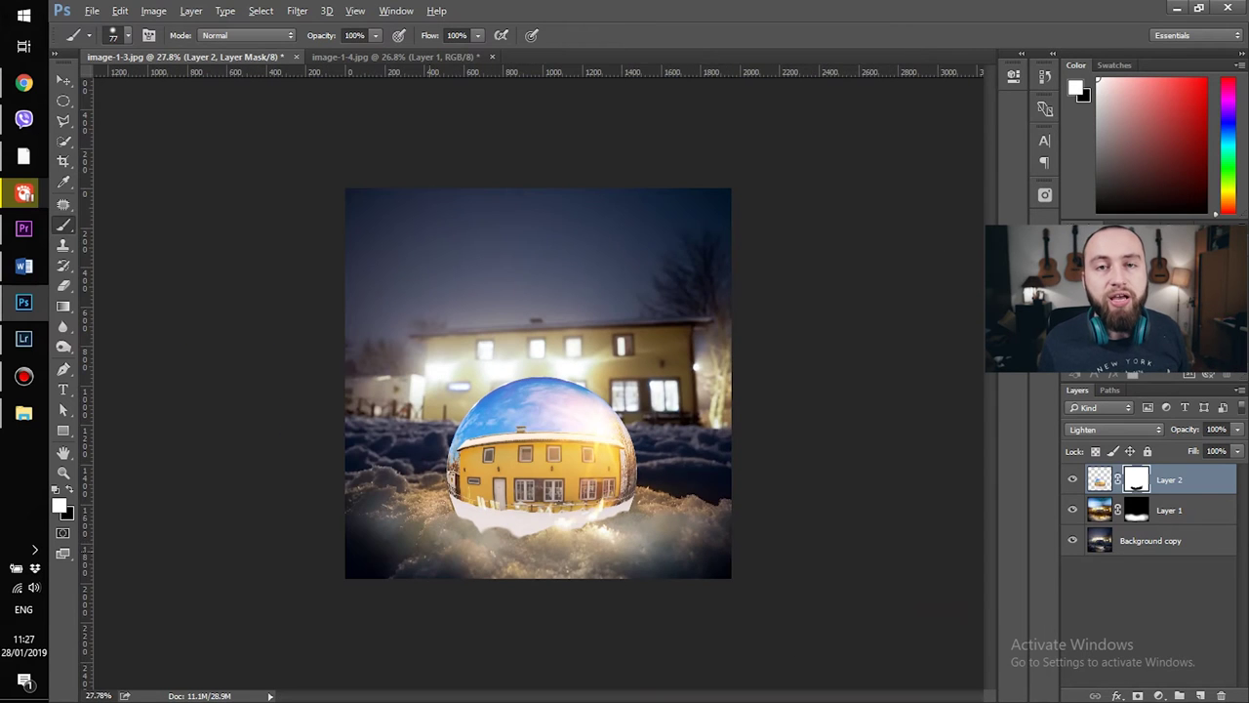
pyautogui.scroll(4, 439, 537)
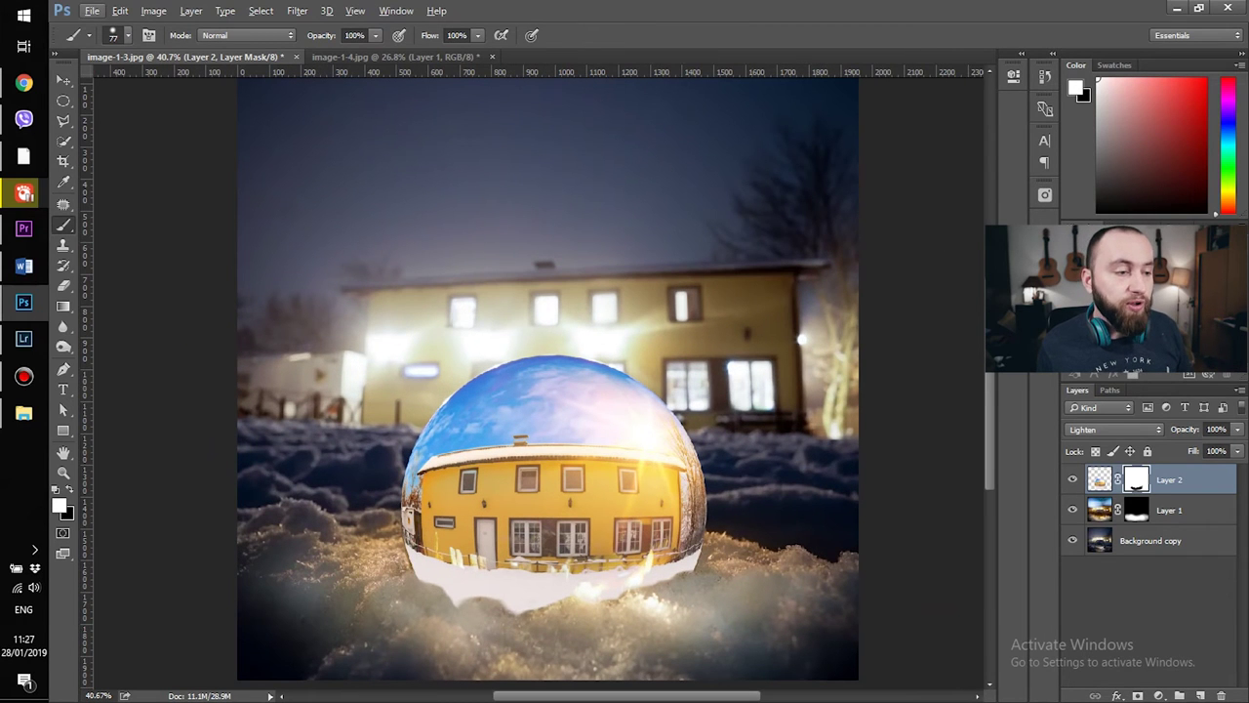
pyautogui.click(1073, 479)
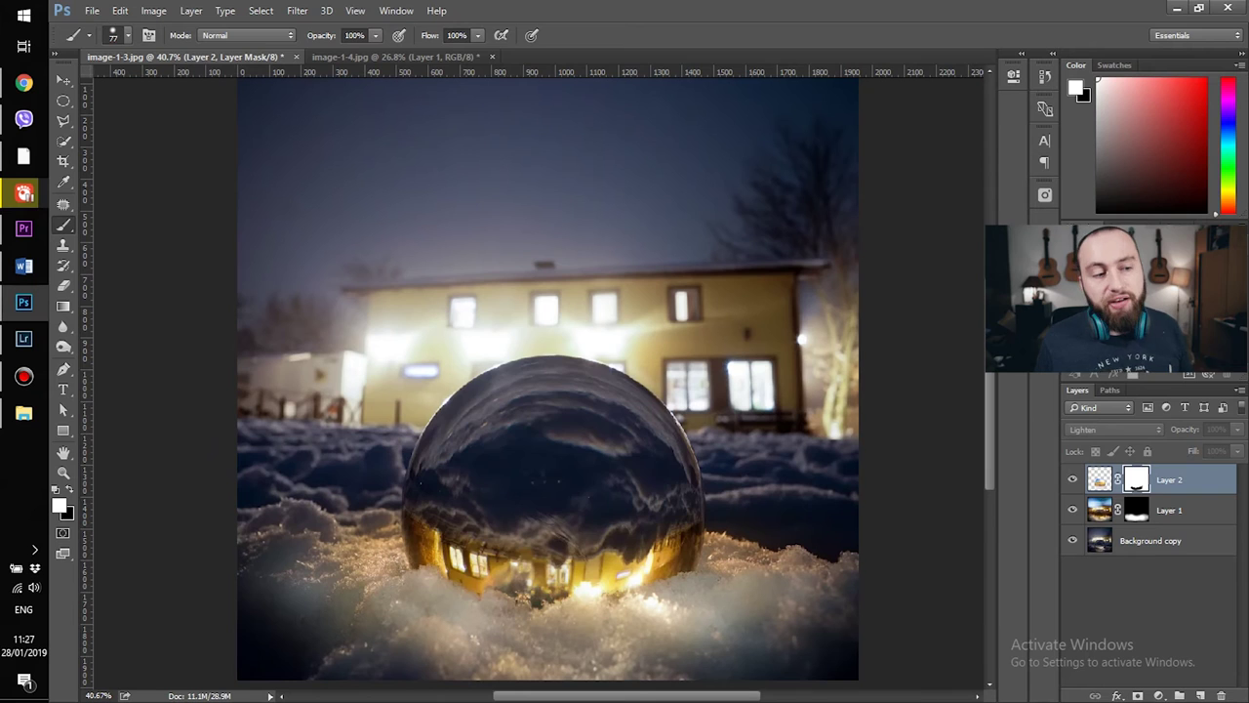
pyautogui.click(1073, 479)
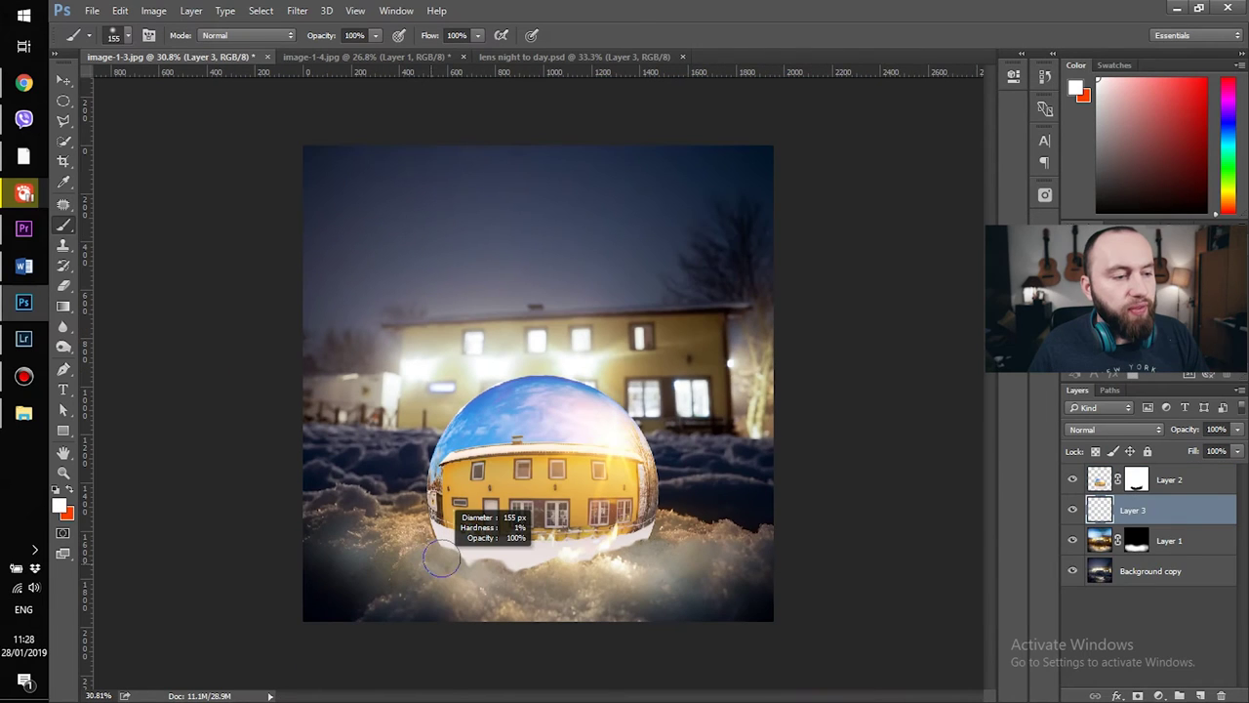
# Paint soft white along the ball's snowy base on Layer 3 with a 187 px brush, and set the layer's opacity to 41%.
pyautogui.moveTo(429, 558); pyautogui.dragTo(445, 558)
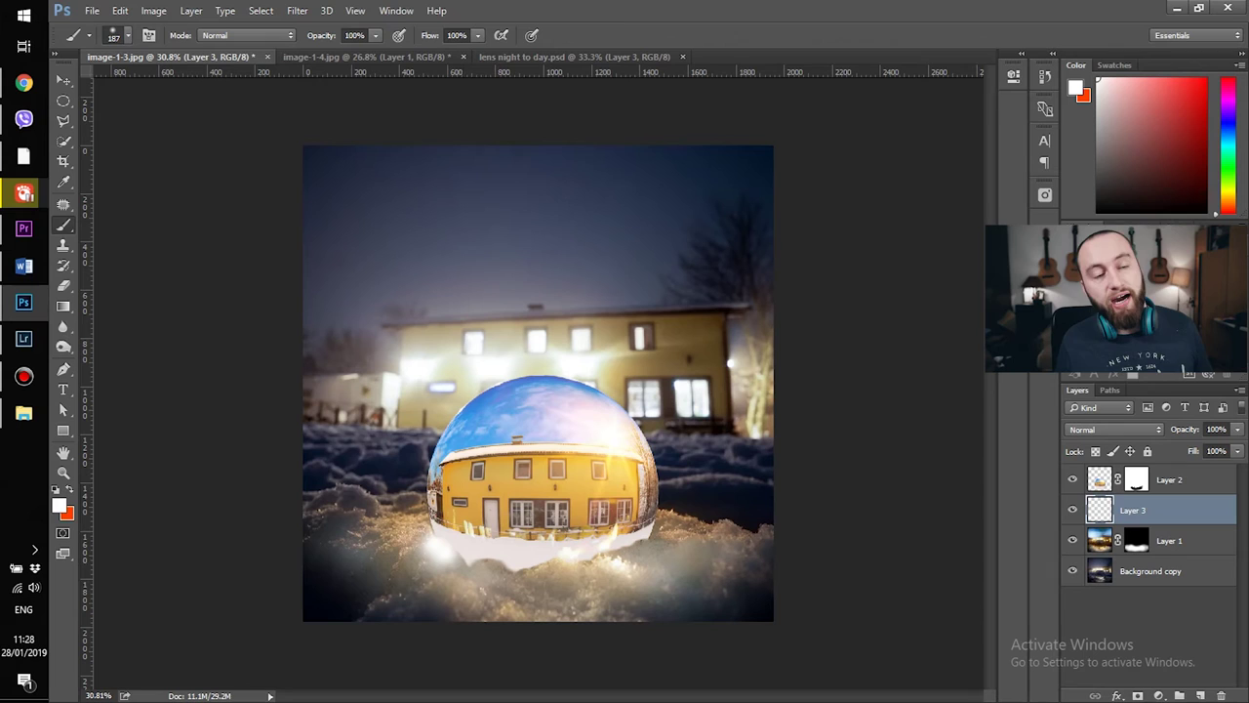
pyautogui.moveTo(449, 558)
pyautogui.mouseDown()
pyautogui.moveTo(502, 568)
pyautogui.moveTo(601, 556)
pyautogui.moveTo(666, 527)
pyautogui.mouseUp()
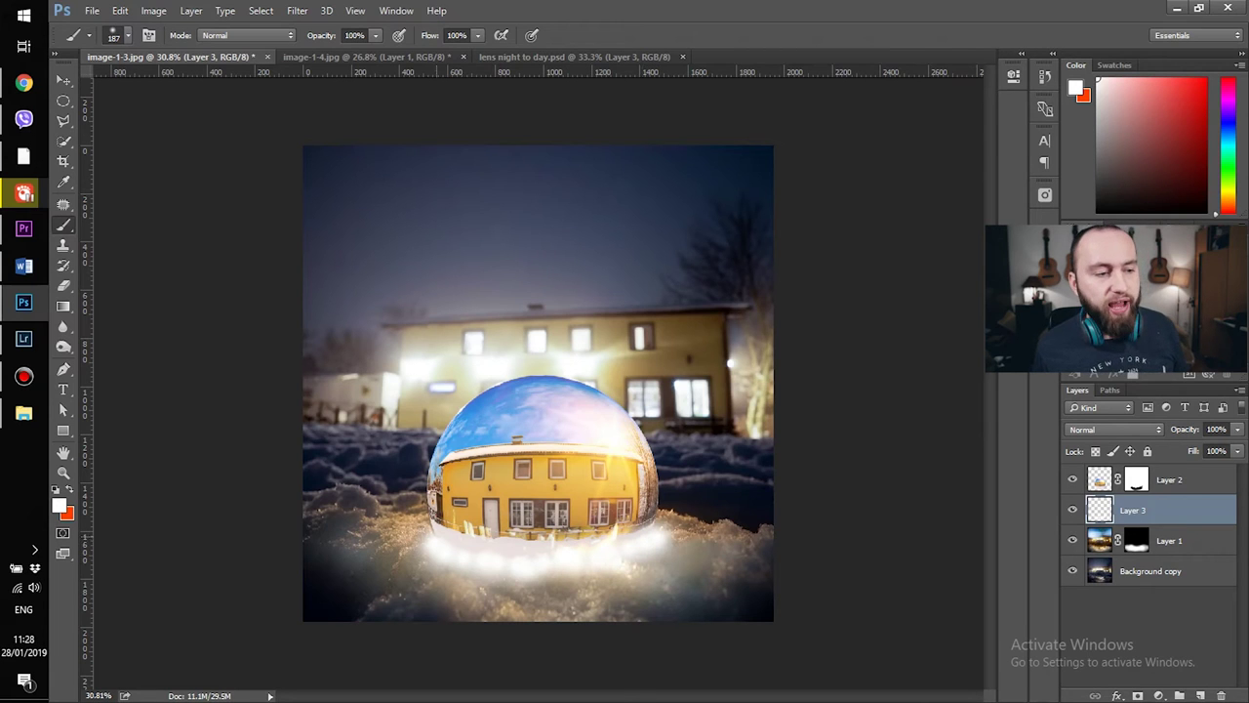
pyautogui.click(1237, 429)
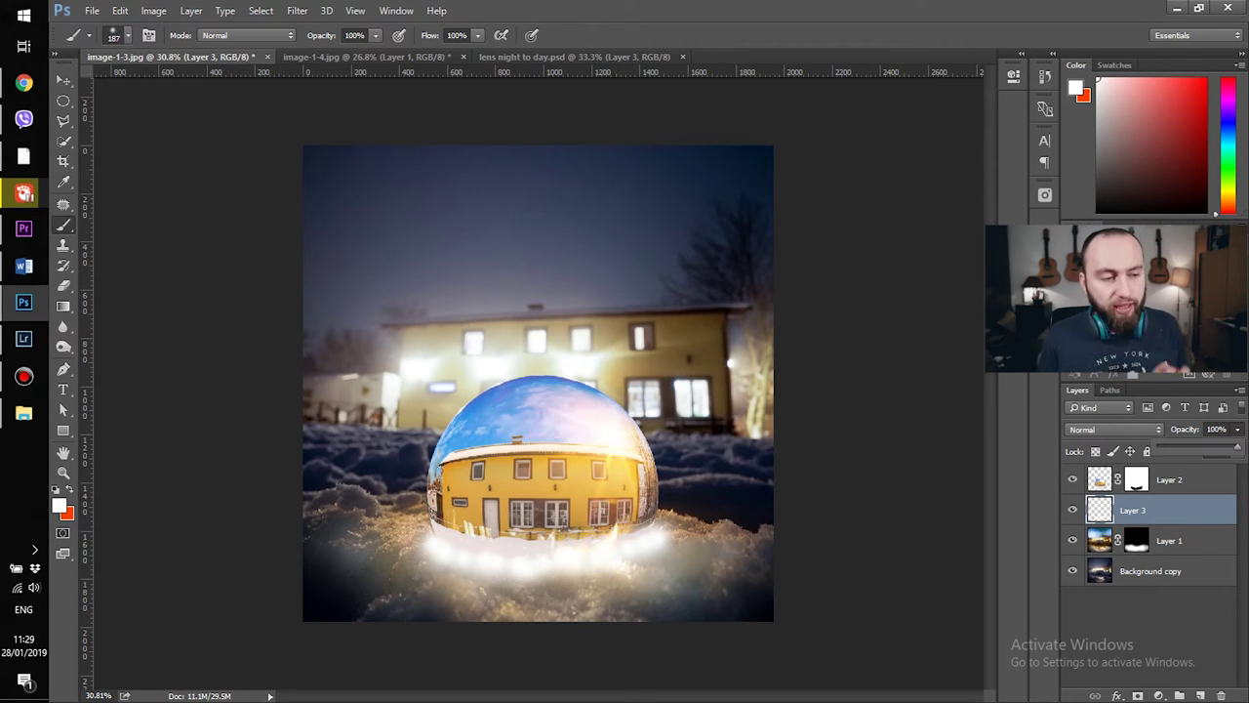
pyautogui.moveTo(1238, 446); pyautogui.dragTo(1190, 446)
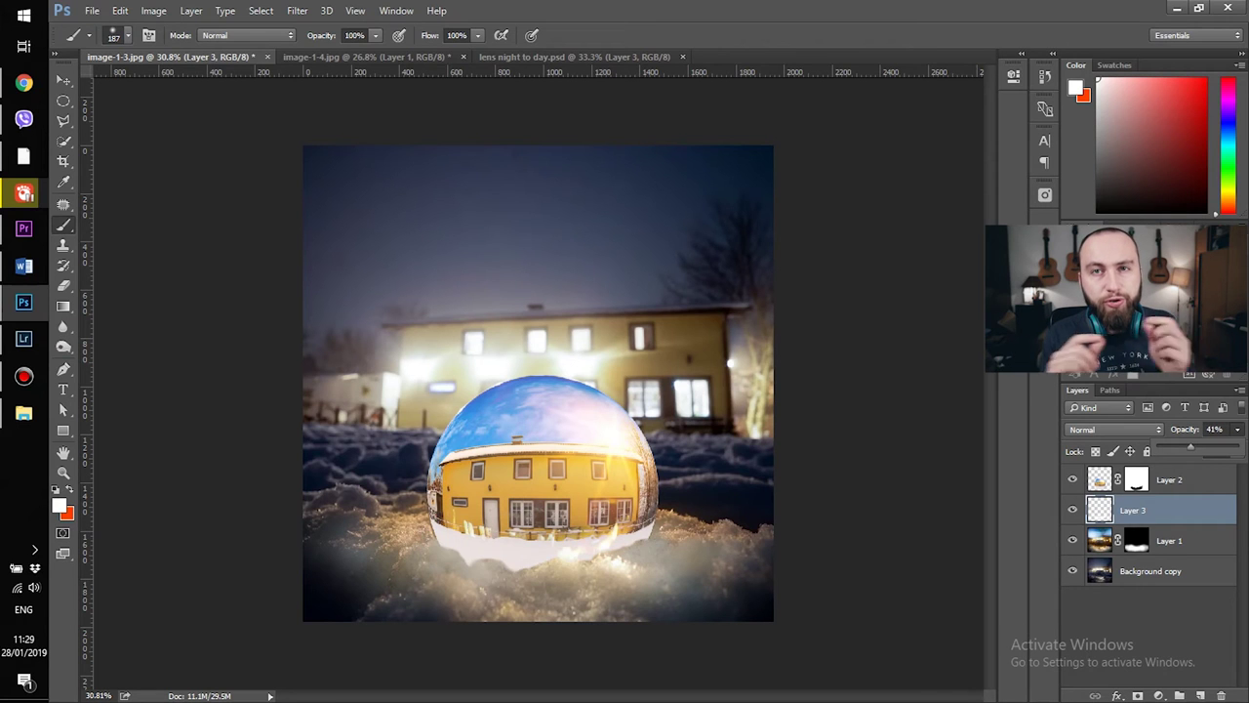
# Reduce the brush to 77 px and raise Layer 3's opacity to 57%.
pyautogui.keyDown('alt'); pyautogui.rightClick(449, 556); pyautogui.keyUp('alt')
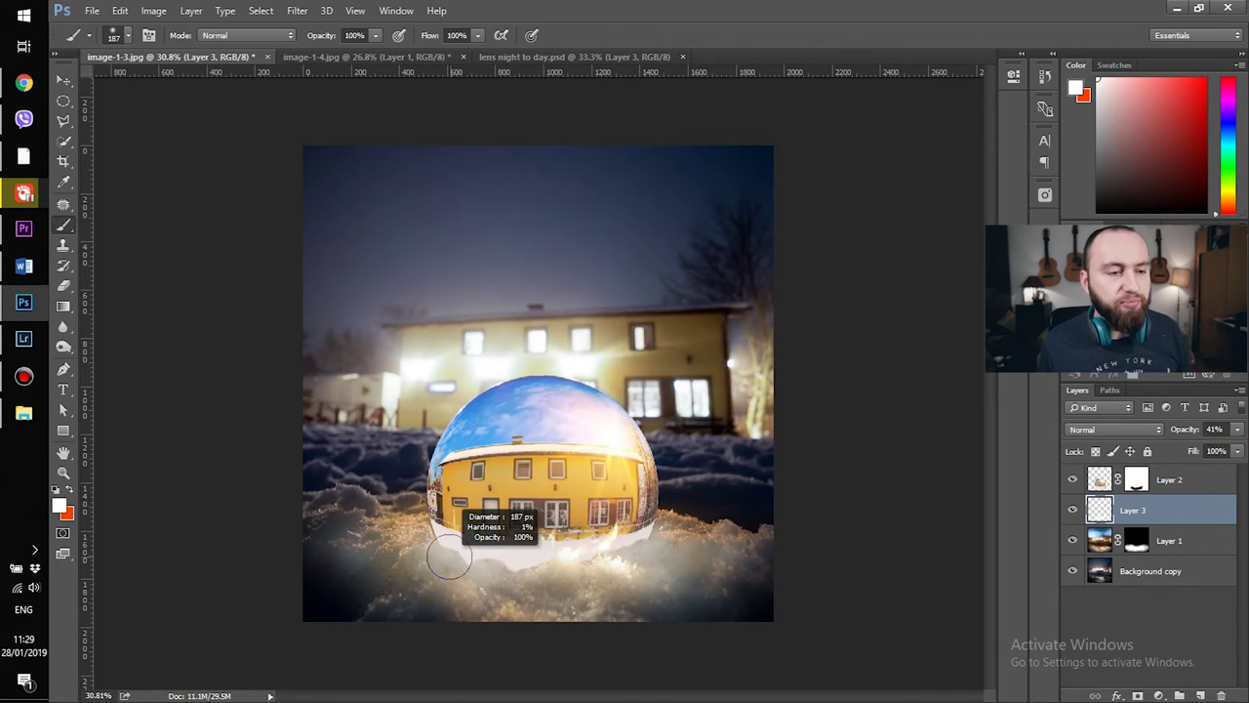
pyautogui.moveTo(449, 557); pyautogui.dragTo(372, 557)
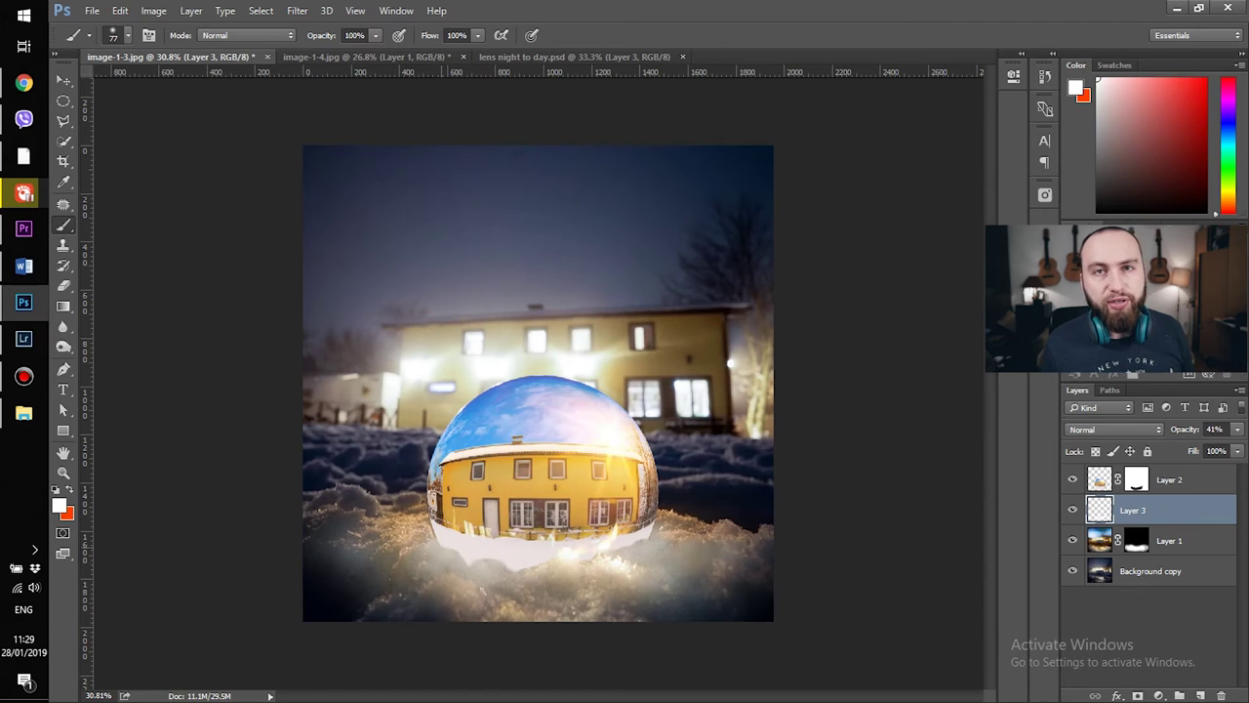
pyautogui.click(1237, 430)
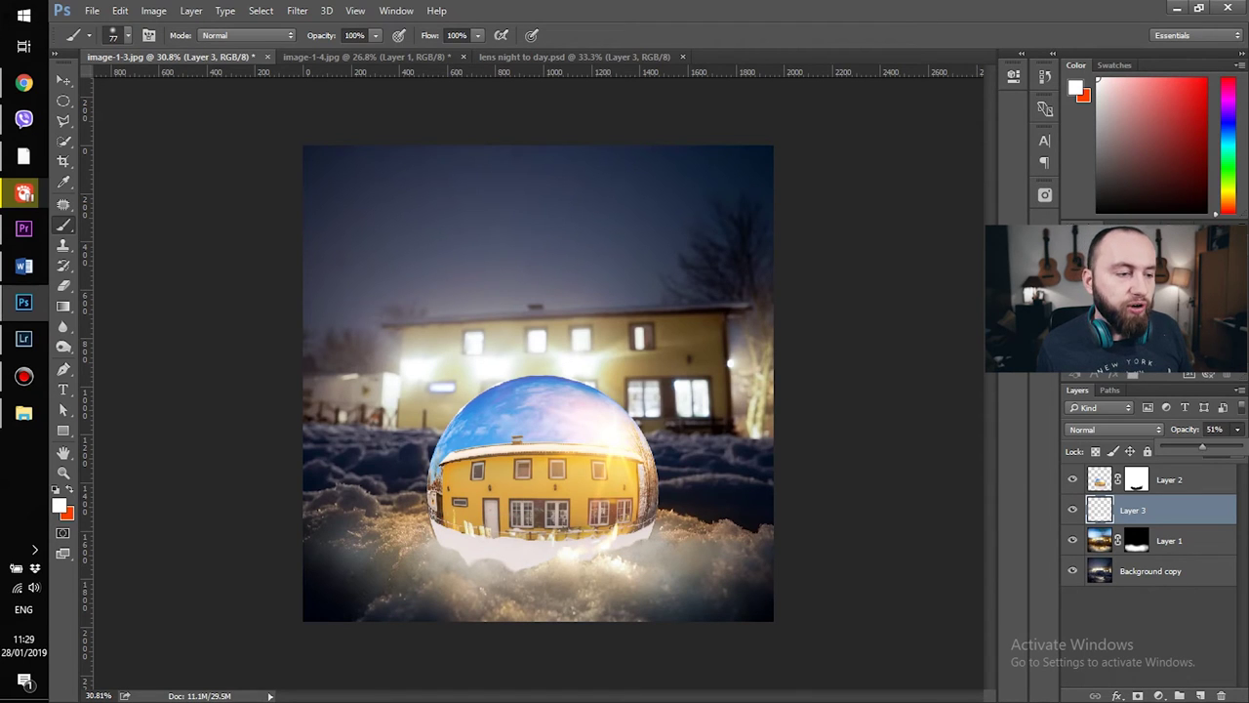
pyautogui.moveTo(1203, 447); pyautogui.dragTo(1209, 447)
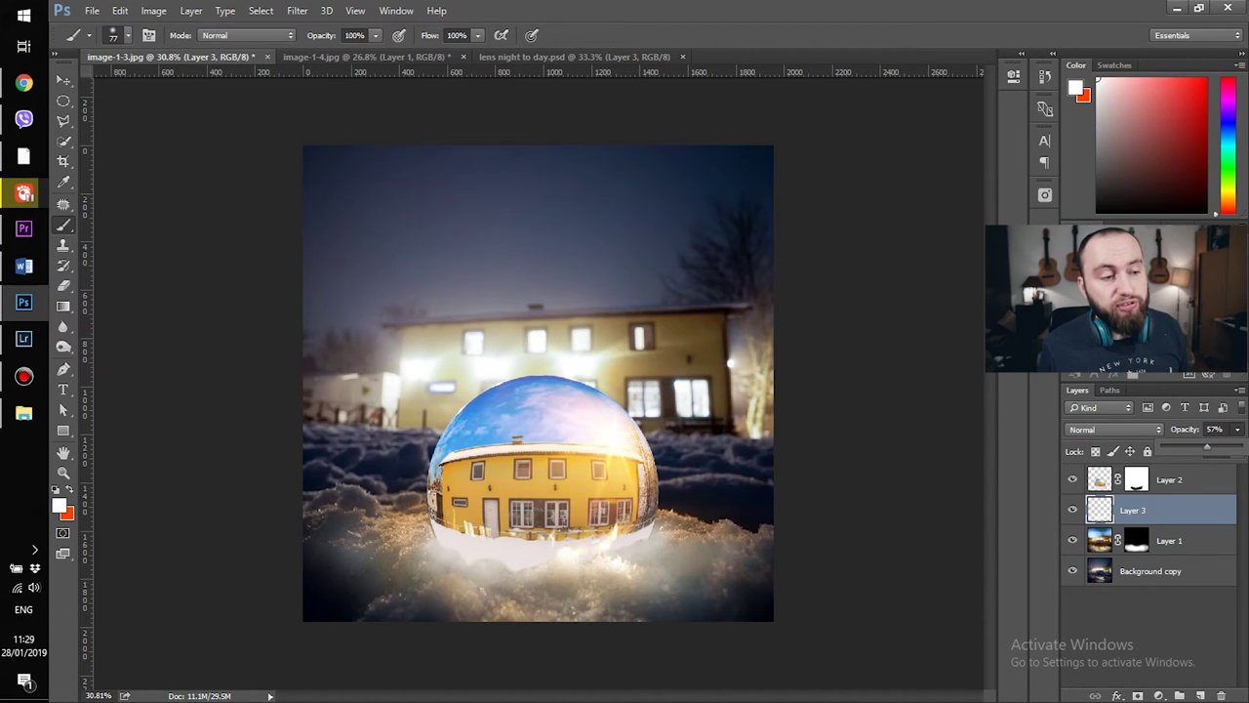
# Add a layer above Layer 3, paint a thin white line along the snow edge under the ball, and set the layer's opacity to 28%.
pyautogui.click(1201, 695)
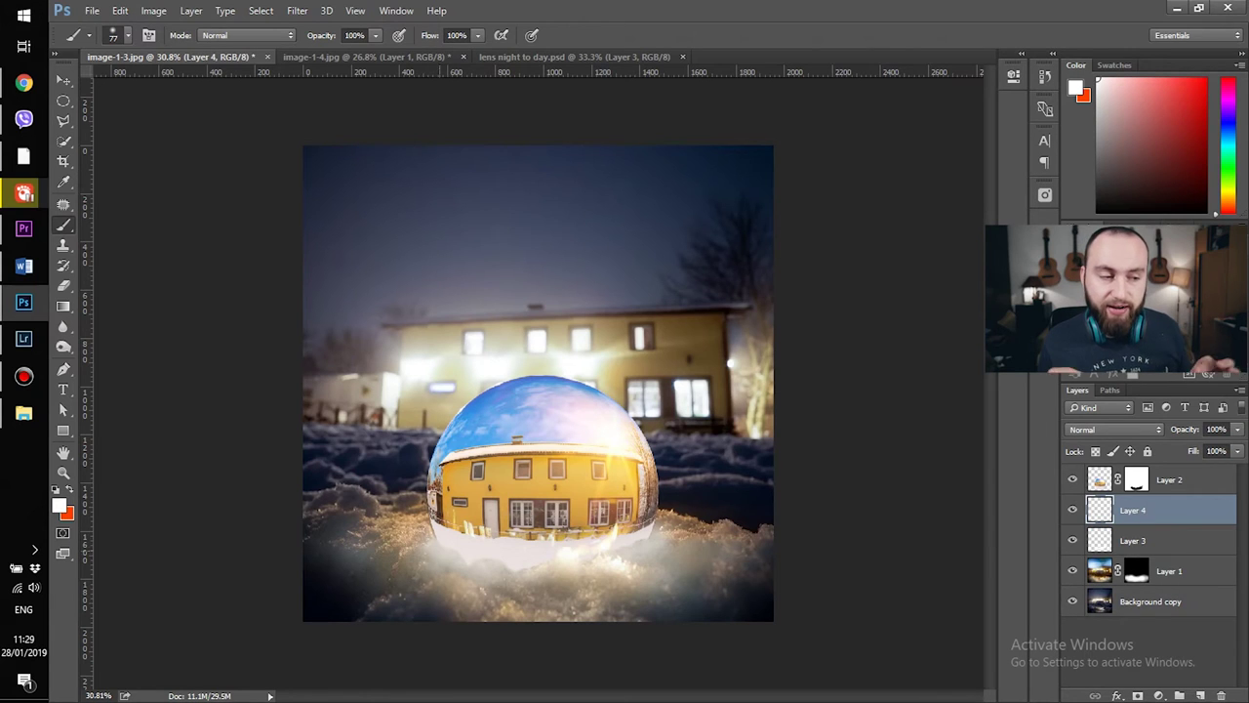
pyautogui.moveTo(439, 543)
pyautogui.mouseDown()
pyautogui.moveTo(466, 560)
pyautogui.moveTo(439, 548)
pyautogui.moveTo(519, 570)
pyautogui.moveTo(634, 547)
pyautogui.mouseUp()
pyautogui.hotkey('ctrl', 'z')
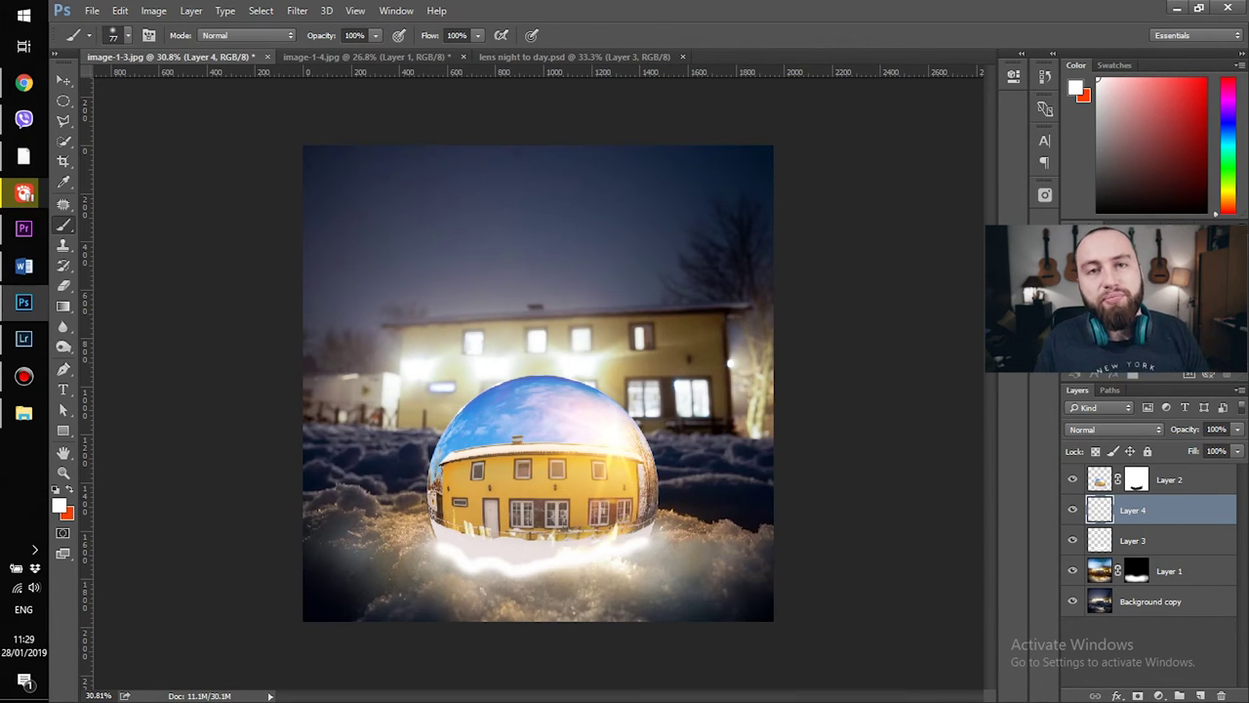
pyautogui.click(1238, 430)
pyautogui.scroll(3, 538, 383)
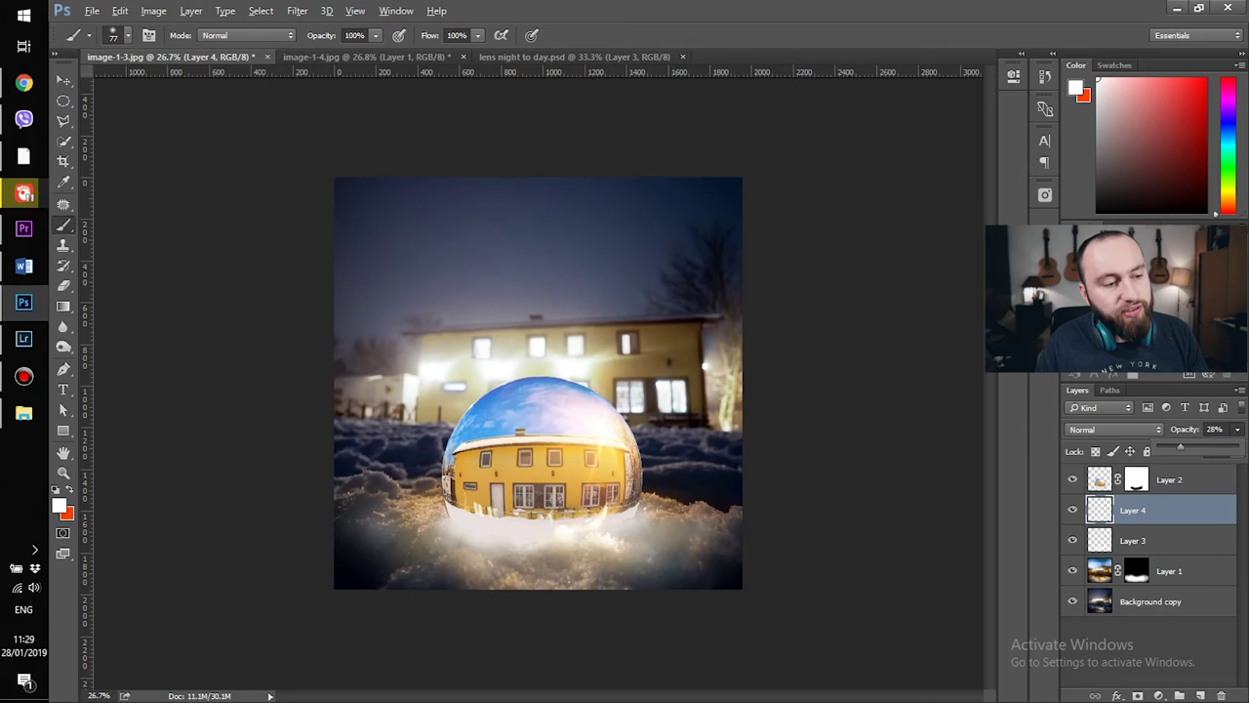
pyautogui.keyDown('alt'); pyautogui.scroll(1, 539, 384); pyautogui.keyUp('alt')
pyautogui.press('Return')
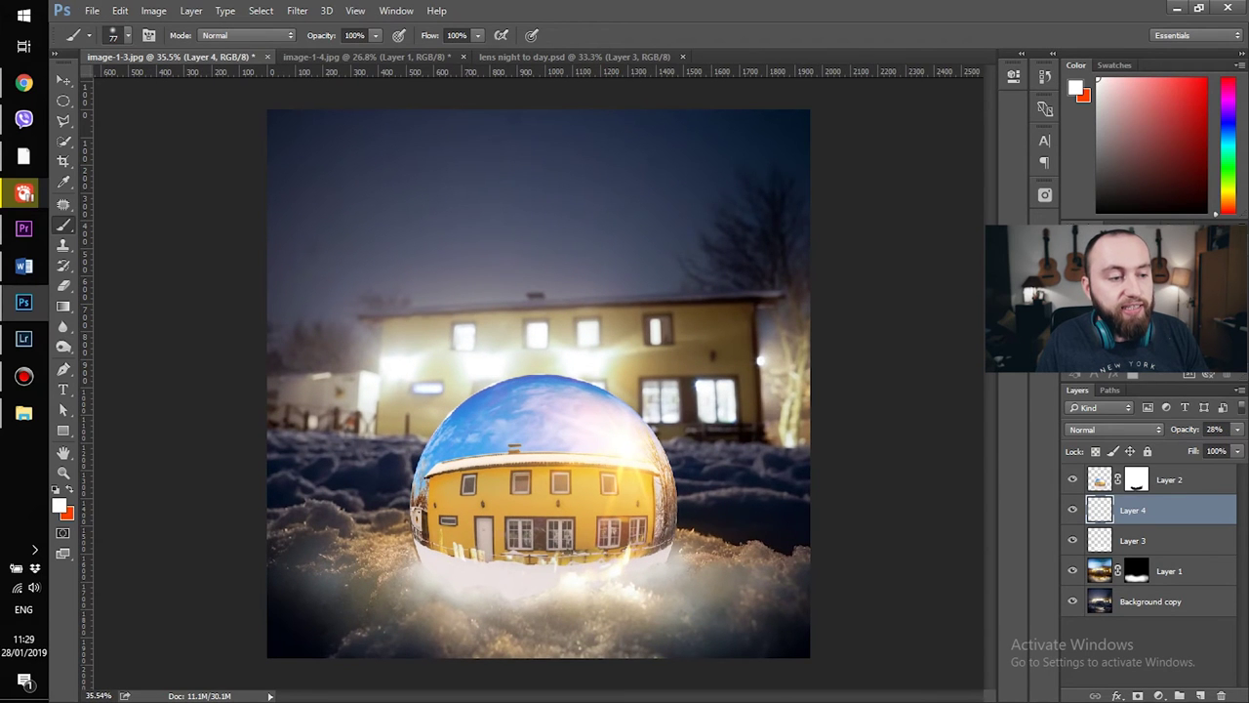
# Try lower opacities on Layer 1 and set it to 99%.
pyautogui.click(1171, 571)
pyautogui.click(1237, 430)
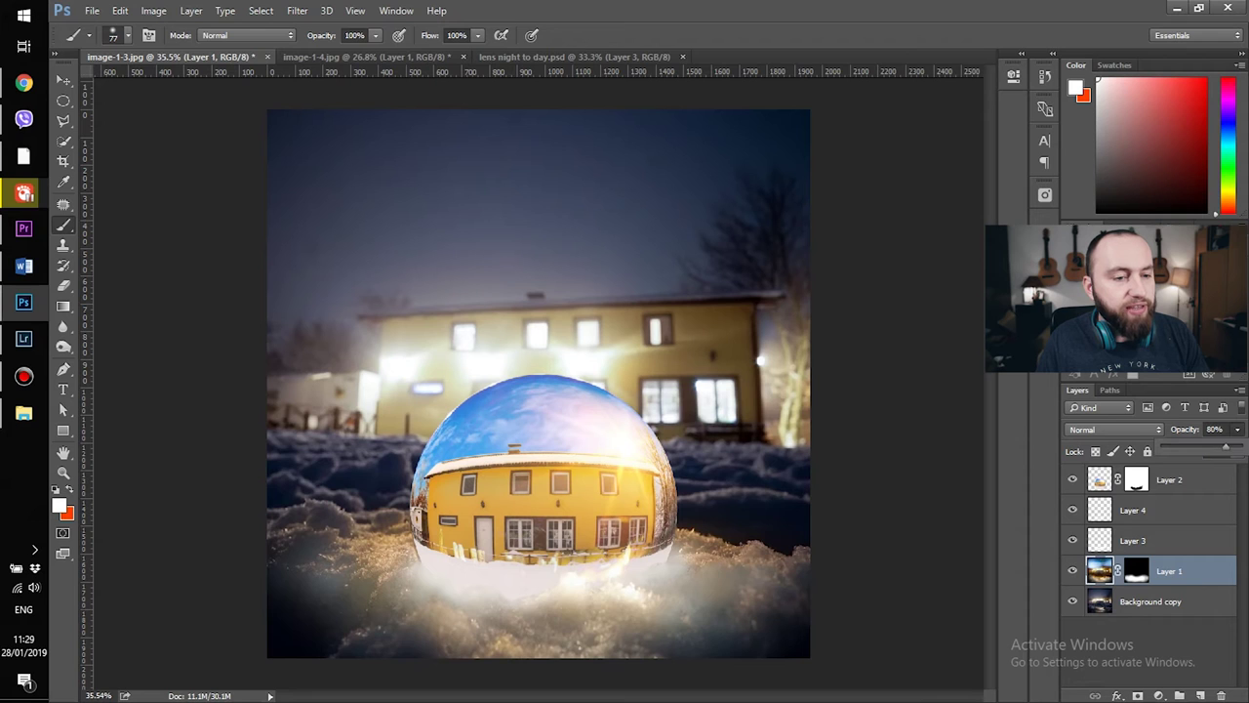
pyautogui.moveTo(1187, 447); pyautogui.dragTo(1241, 447)
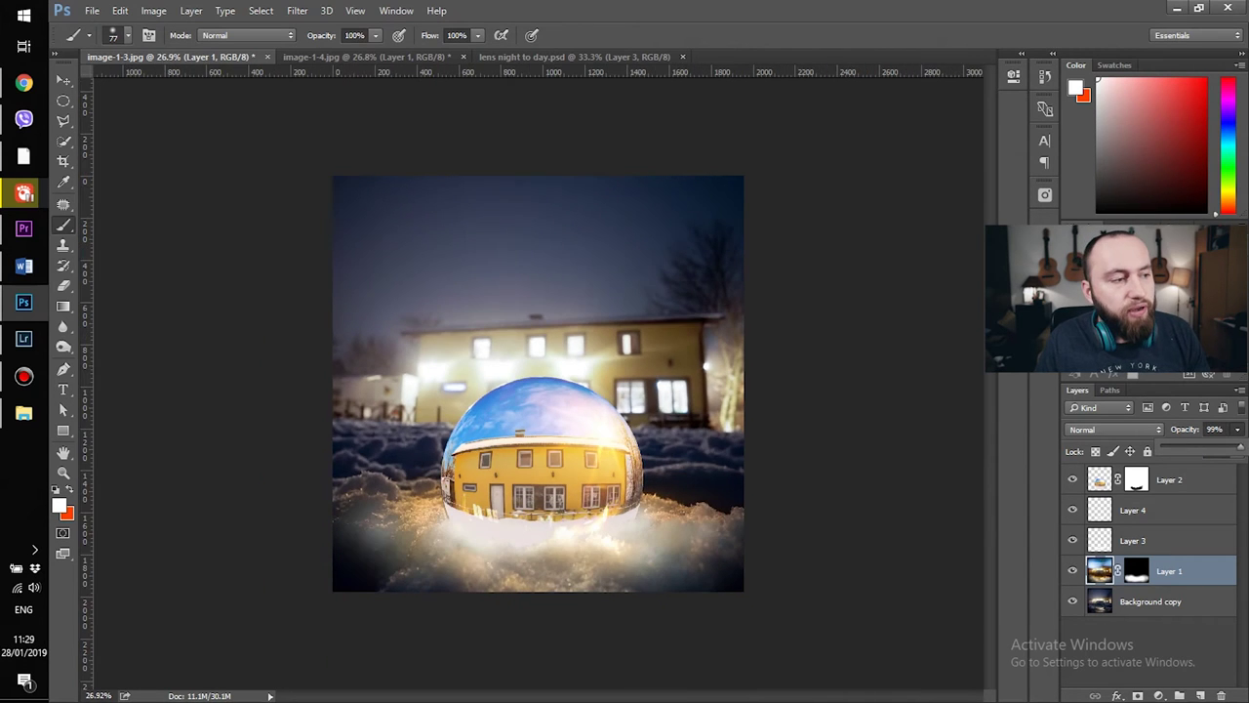
pyautogui.press('Return')
# Soften the inner edges of the glass ball on Layer 2 with the Blur tool, using soft brushes of up to 824 px.
pyautogui.click(1133, 480)
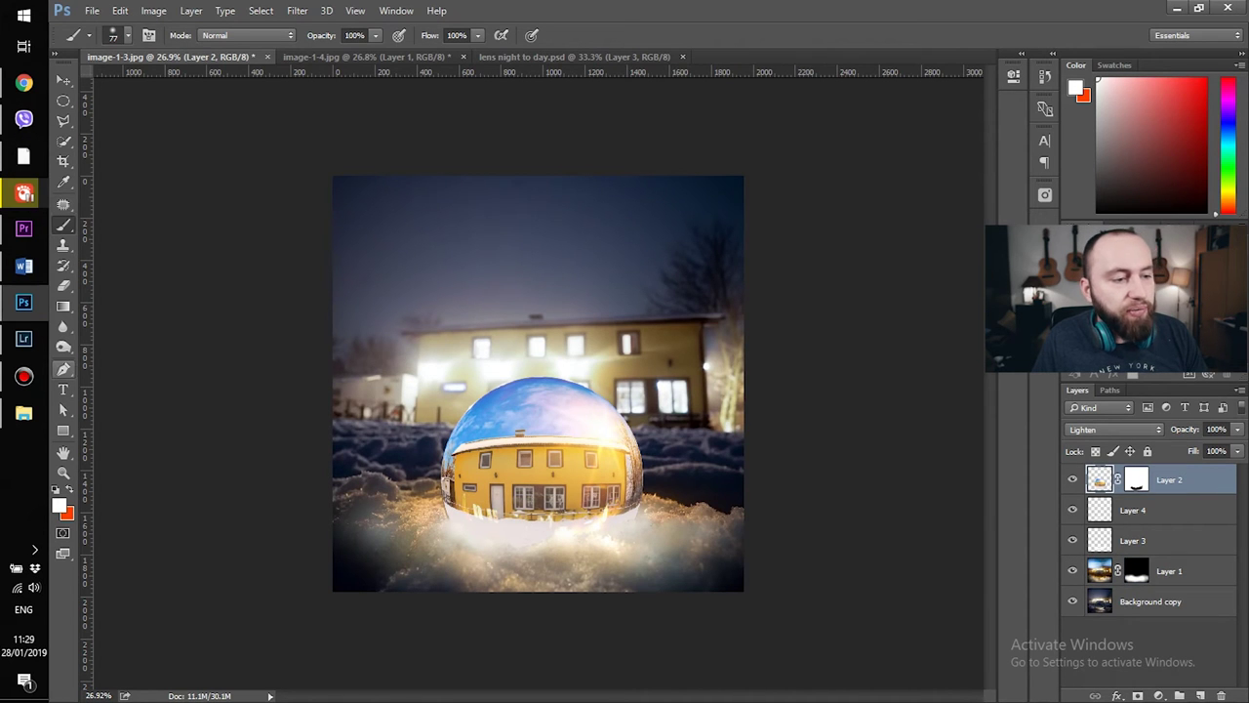
pyautogui.click(63, 327)
pyautogui.scroll(5, 507, 430)
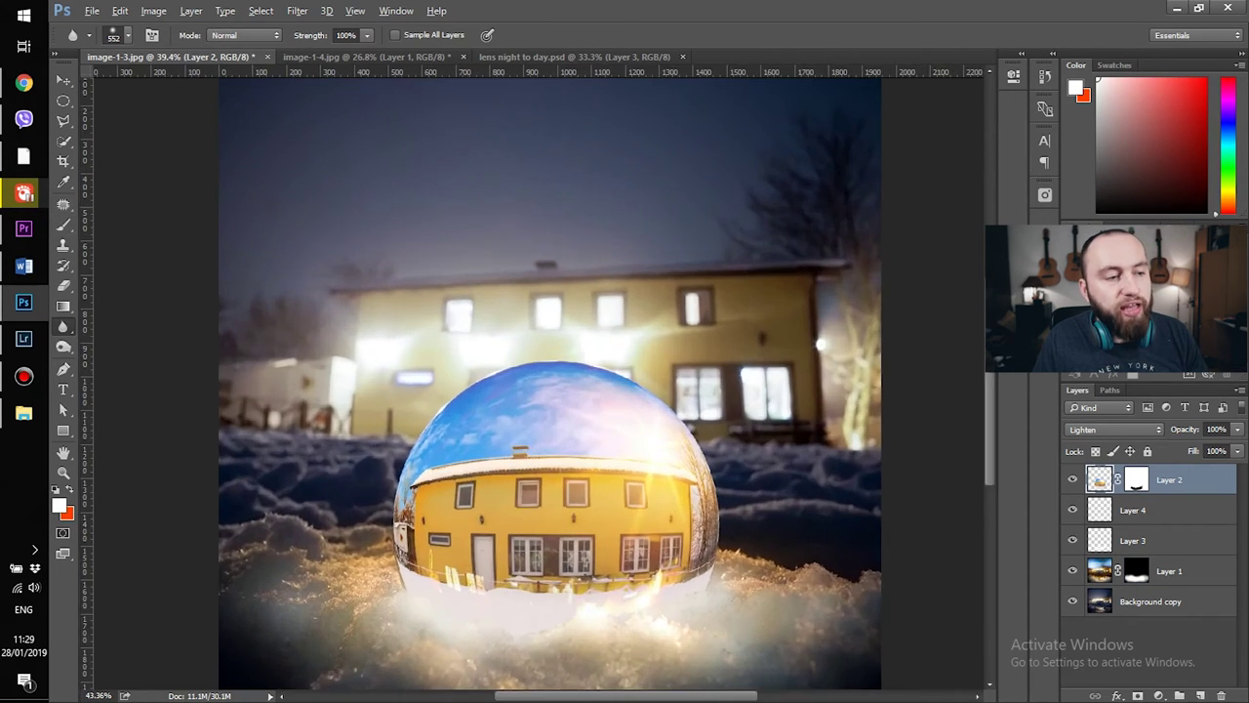
pyautogui.moveTo(556, 457); pyautogui.dragTo(452, 458)
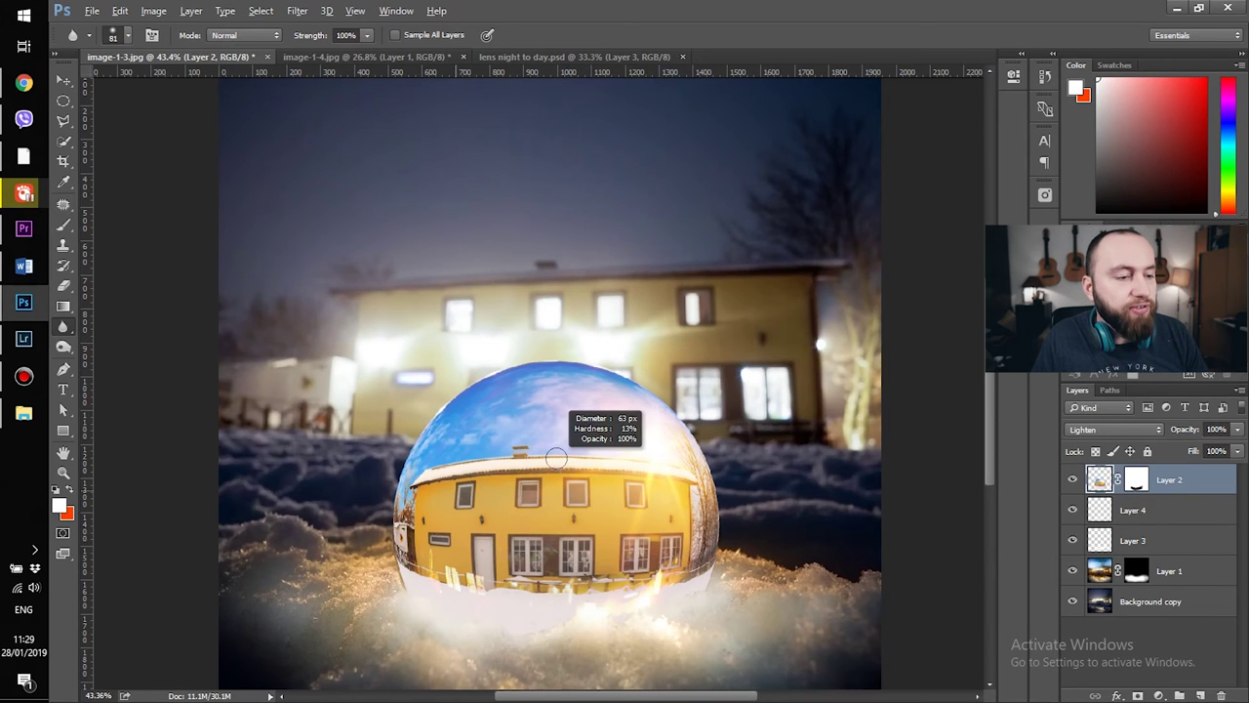
pyautogui.moveTo(556, 458); pyautogui.dragTo(555, 458)
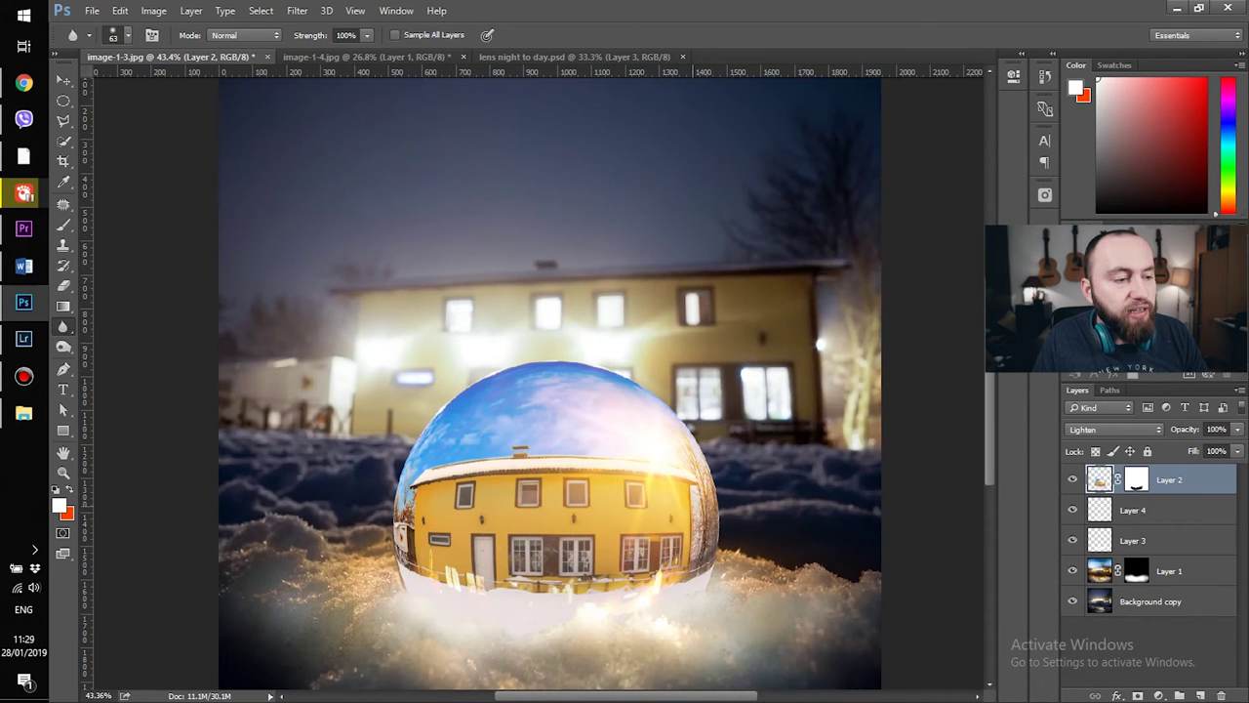
pyautogui.moveTo(687, 496); pyautogui.dragTo(731, 496)
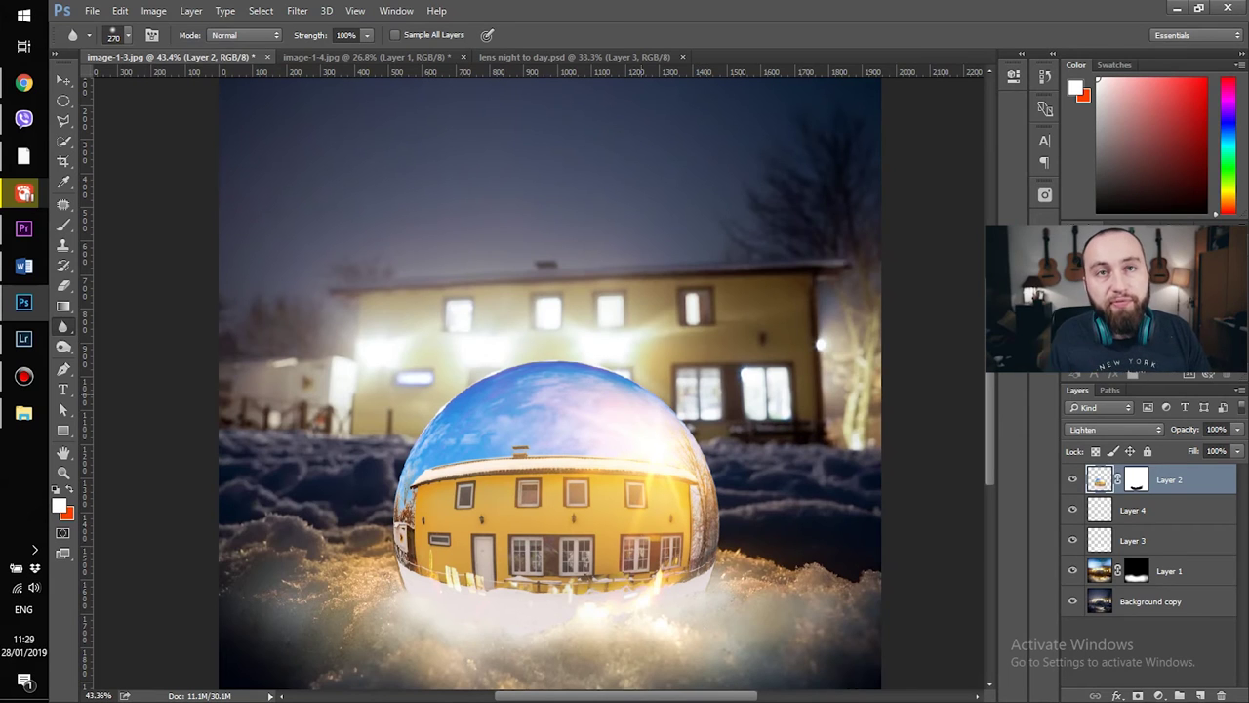
pyautogui.moveTo(490, 405); pyautogui.dragTo(490, 404)
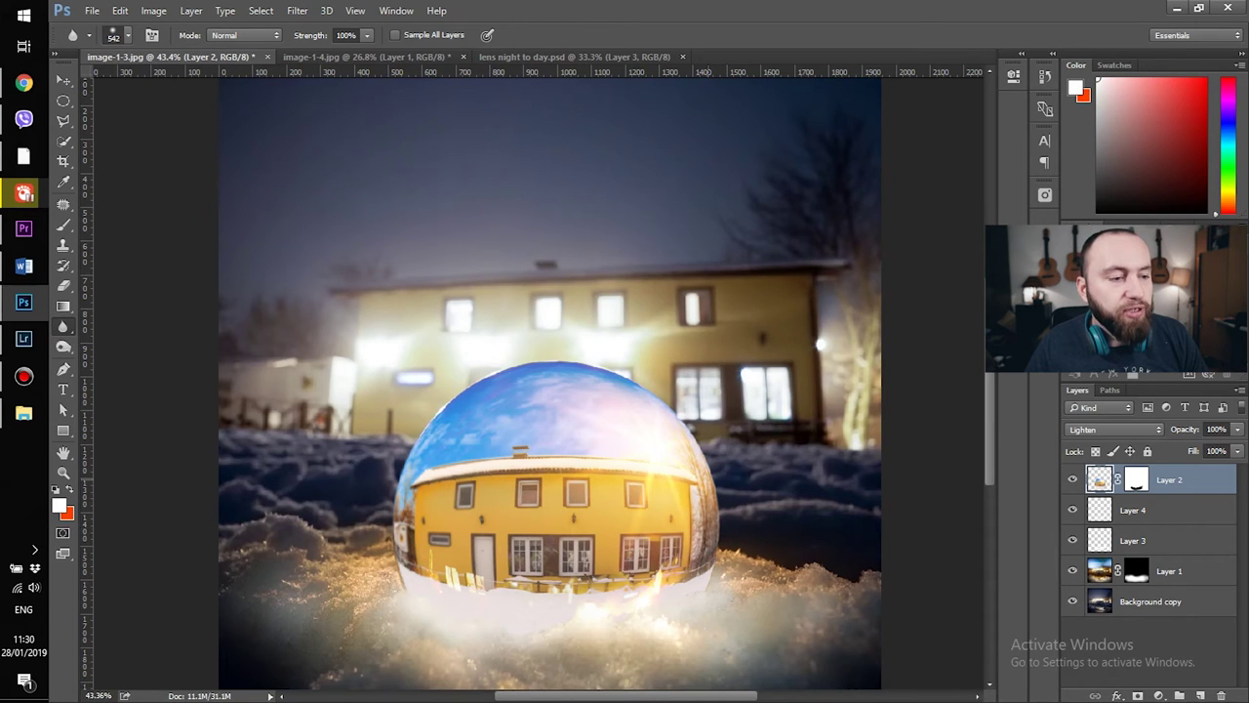
pyautogui.moveTo(625, 488); pyautogui.dragTo(646, 493)
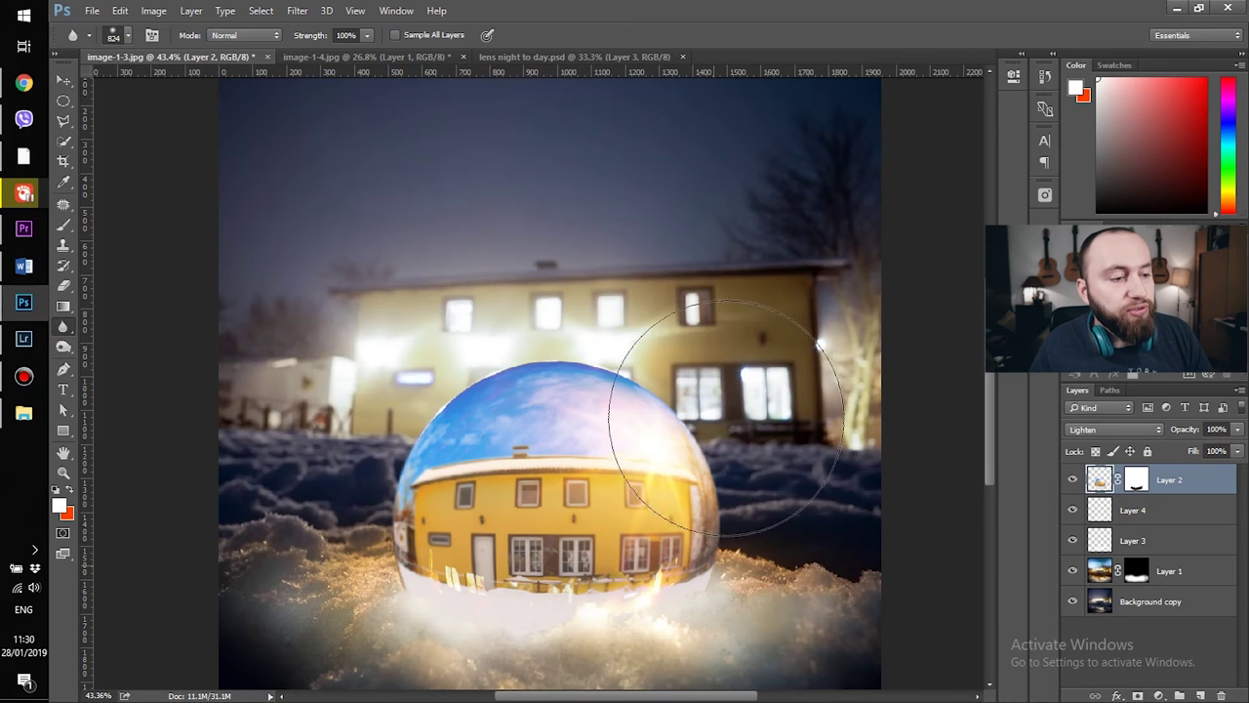
pyautogui.scroll(-4, 764, 636)
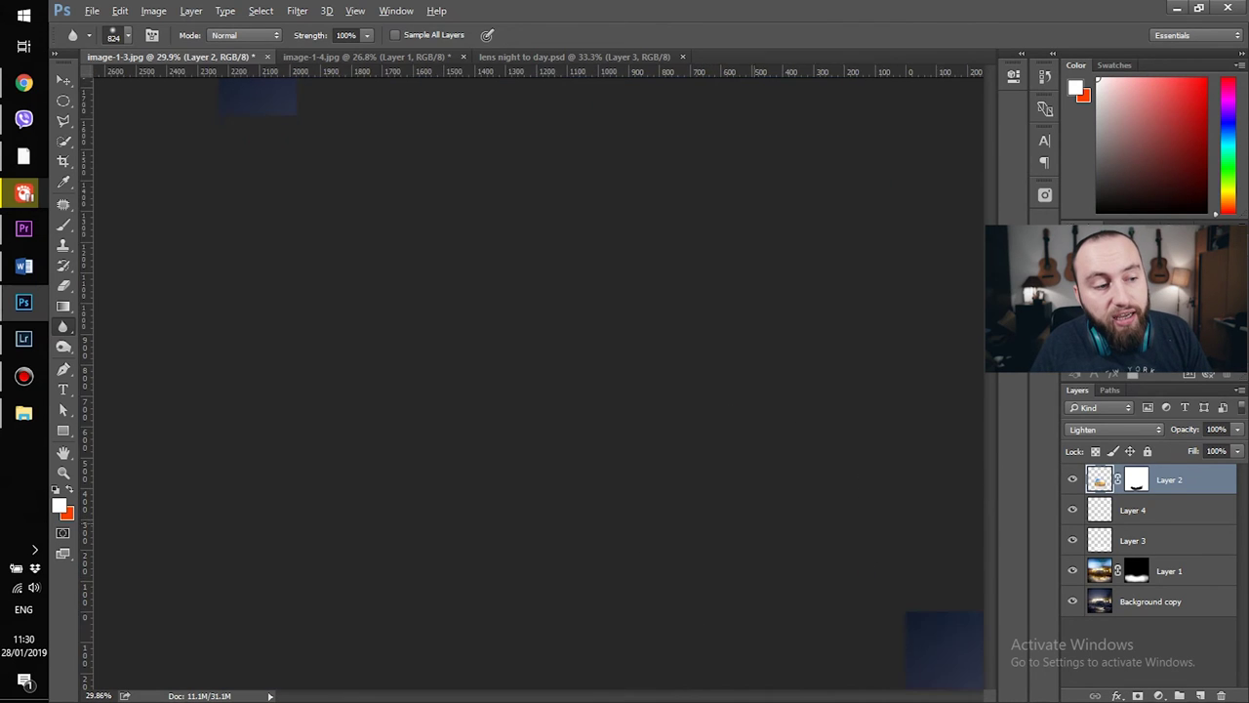
# Fill the ball-shaped selection with white on Layer 5's mask and clear the selection.
pyautogui.scroll(1, 763, 636)
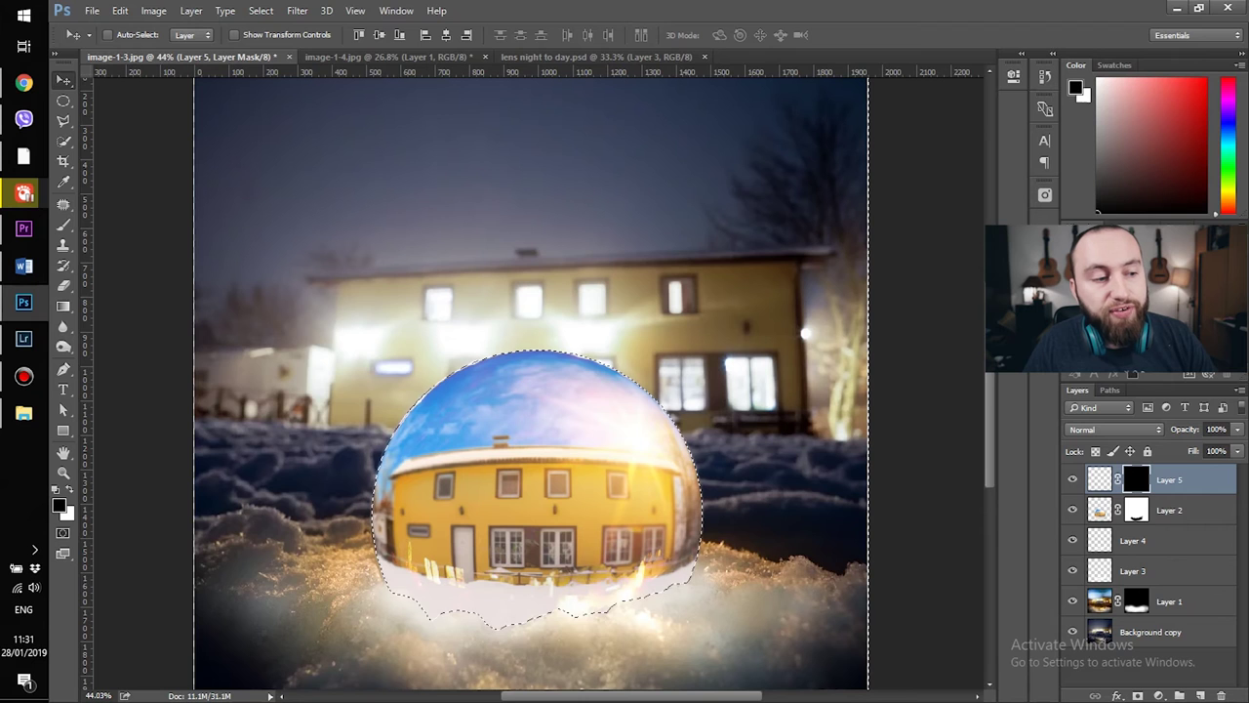
pyautogui.press('x')
pyautogui.hotkey('alt', 'BackSpace')
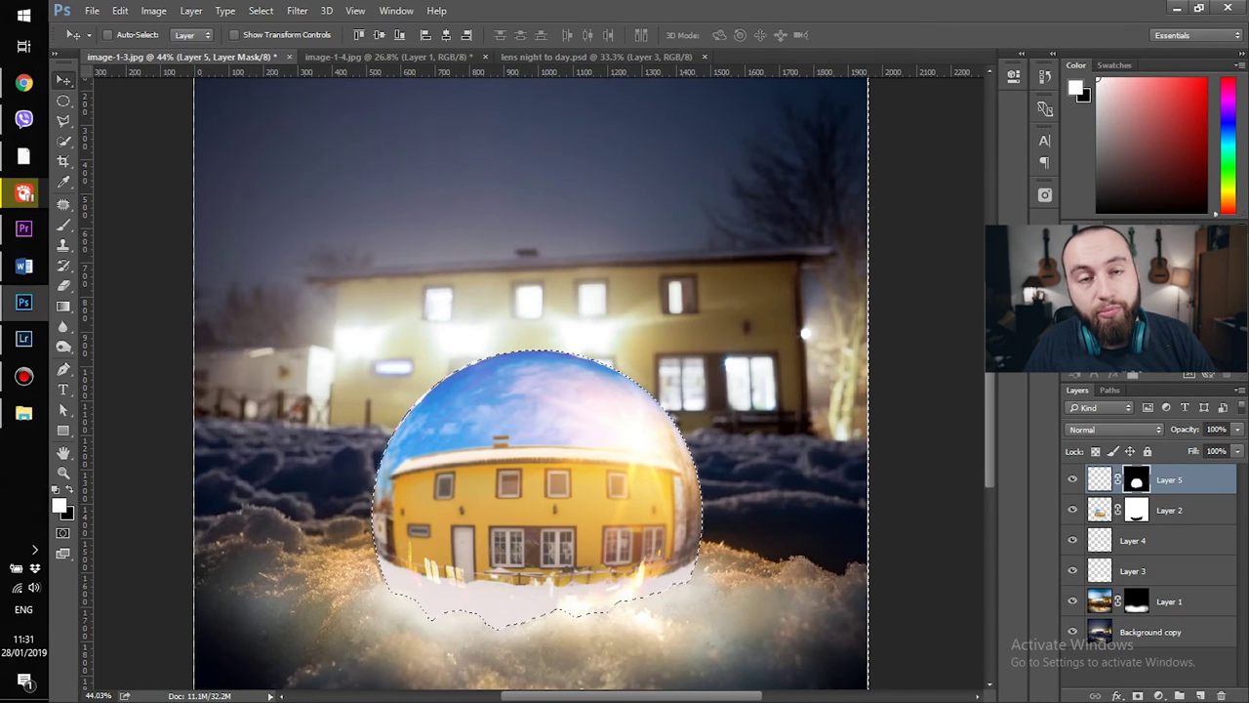
pyautogui.hotkey('ctrl', 'd')
pyautogui.press('b')
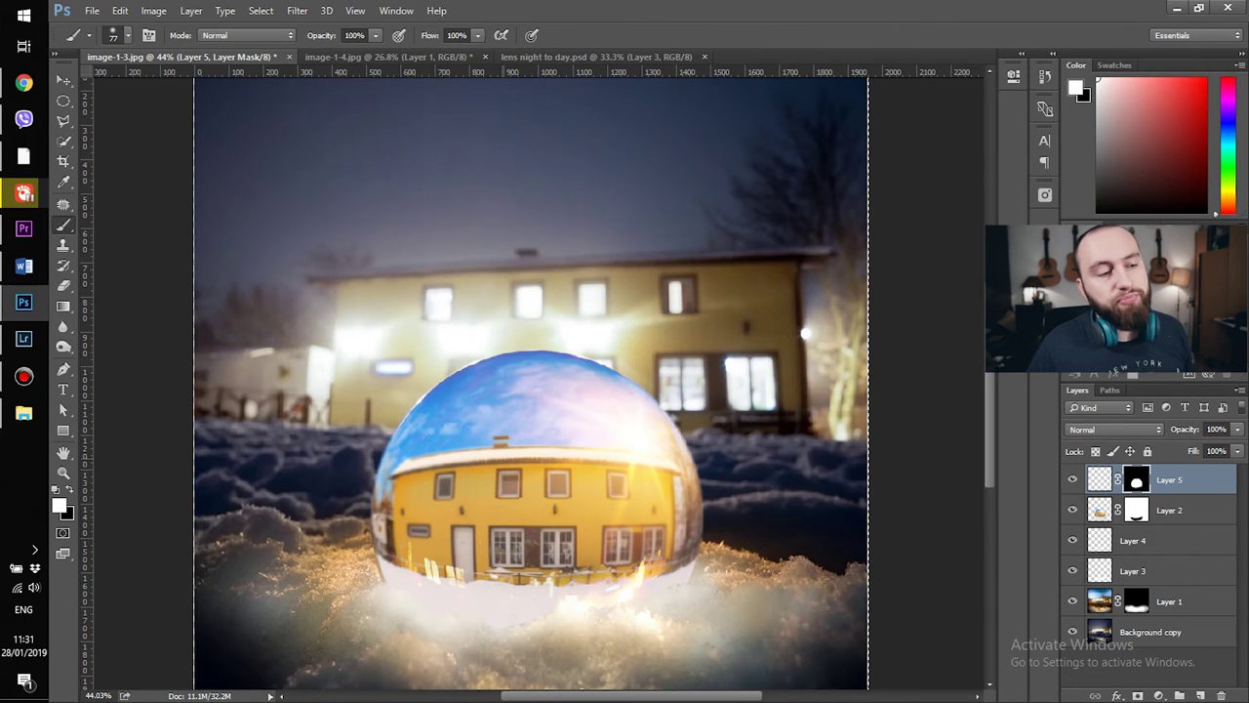
# Paint soft white around the ball's inner rim on Layer 5 with a 686 px brush, and set the layer's opacity to 34%.
pyautogui.keyDown('alt'); pyautogui.rightClick(498, 437); pyautogui.keyUp('alt')
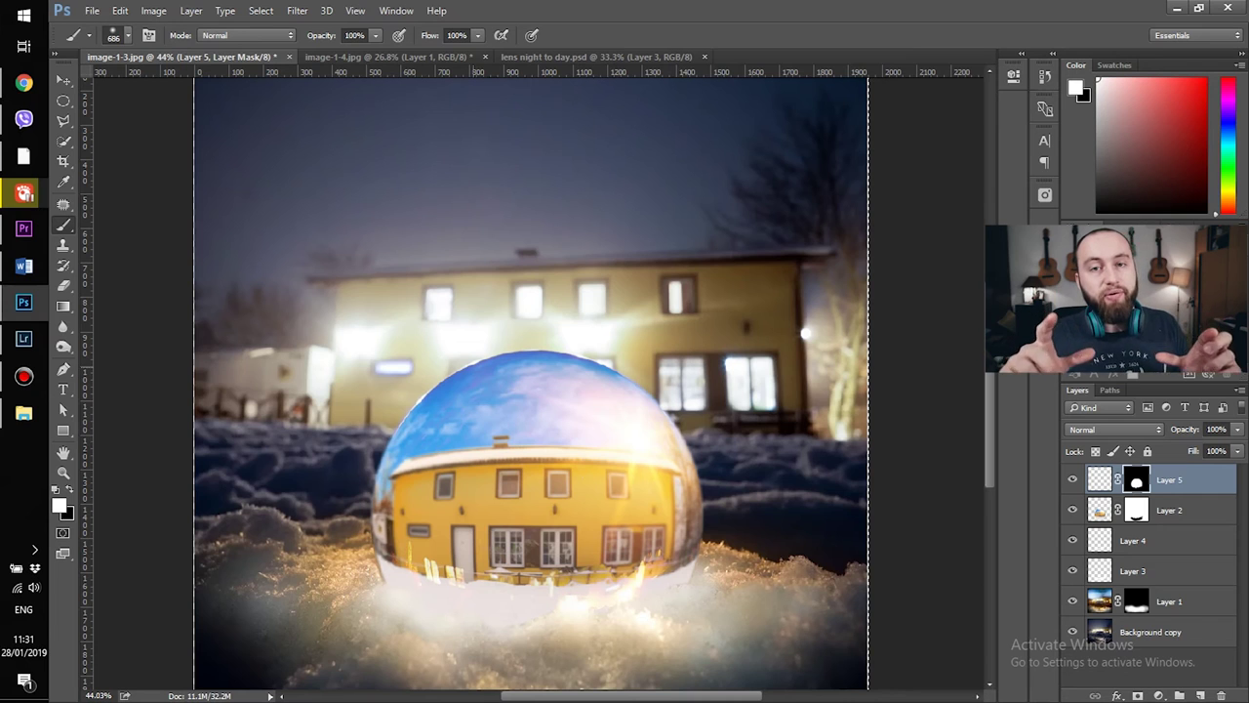
pyautogui.click(473, 456)
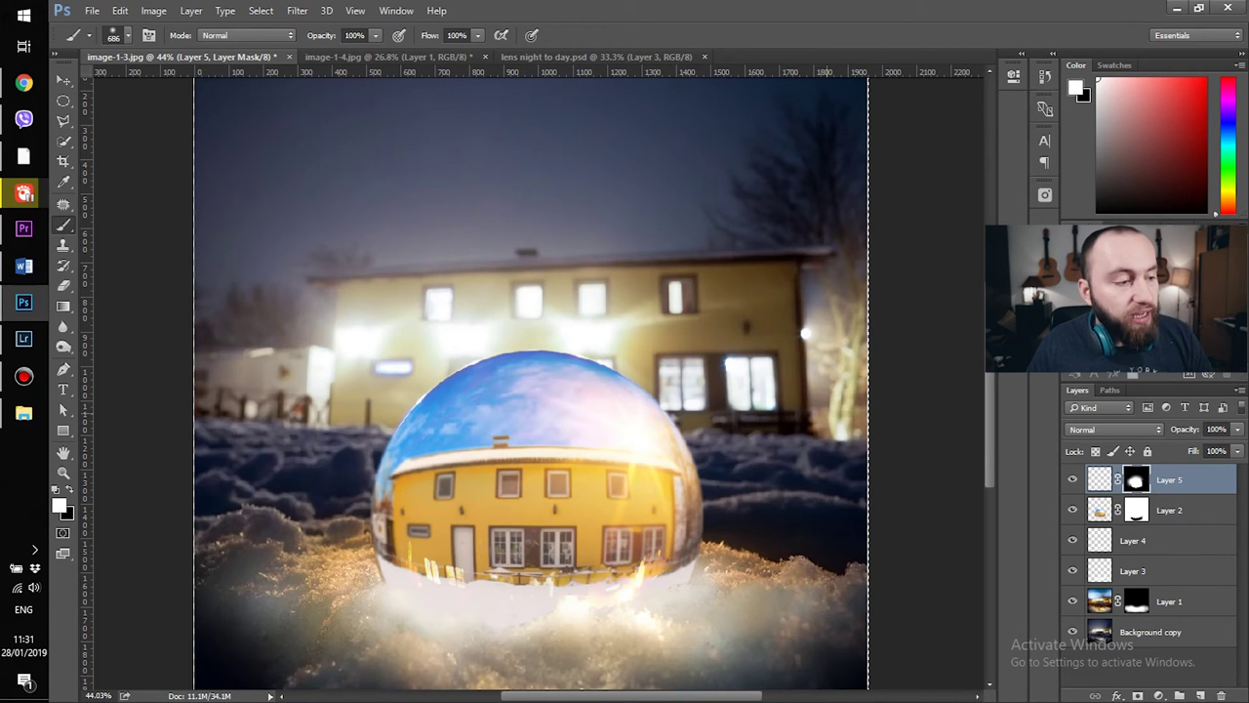
pyautogui.hotkey('ctrl', 'z')
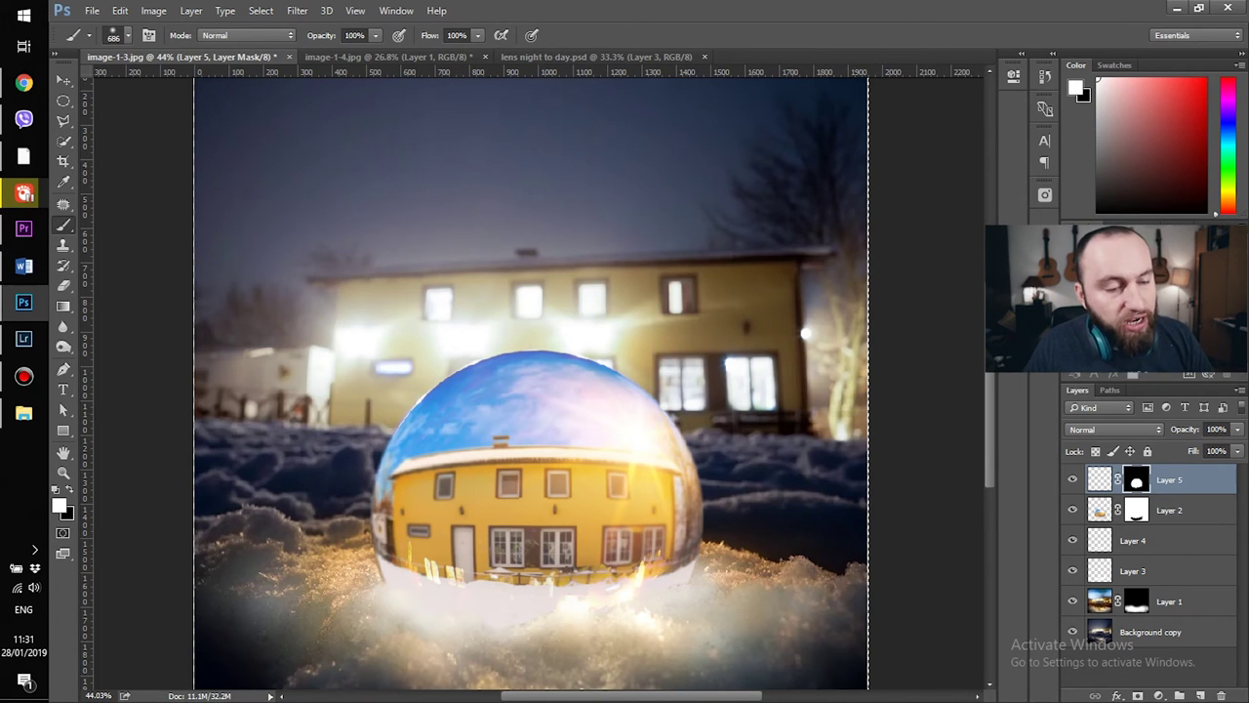
pyautogui.click(1100, 479)
pyautogui.moveTo(344, 533)
pyautogui.mouseDown()
pyautogui.moveTo(367, 475)
pyautogui.moveTo(447, 361)
pyautogui.moveTo(533, 343)
pyautogui.mouseUp()
pyautogui.moveTo(586, 381)
pyautogui.mouseDown()
pyautogui.moveTo(683, 458)
pyautogui.moveTo(673, 576)
pyautogui.mouseUp()
pyautogui.click(1238, 429)
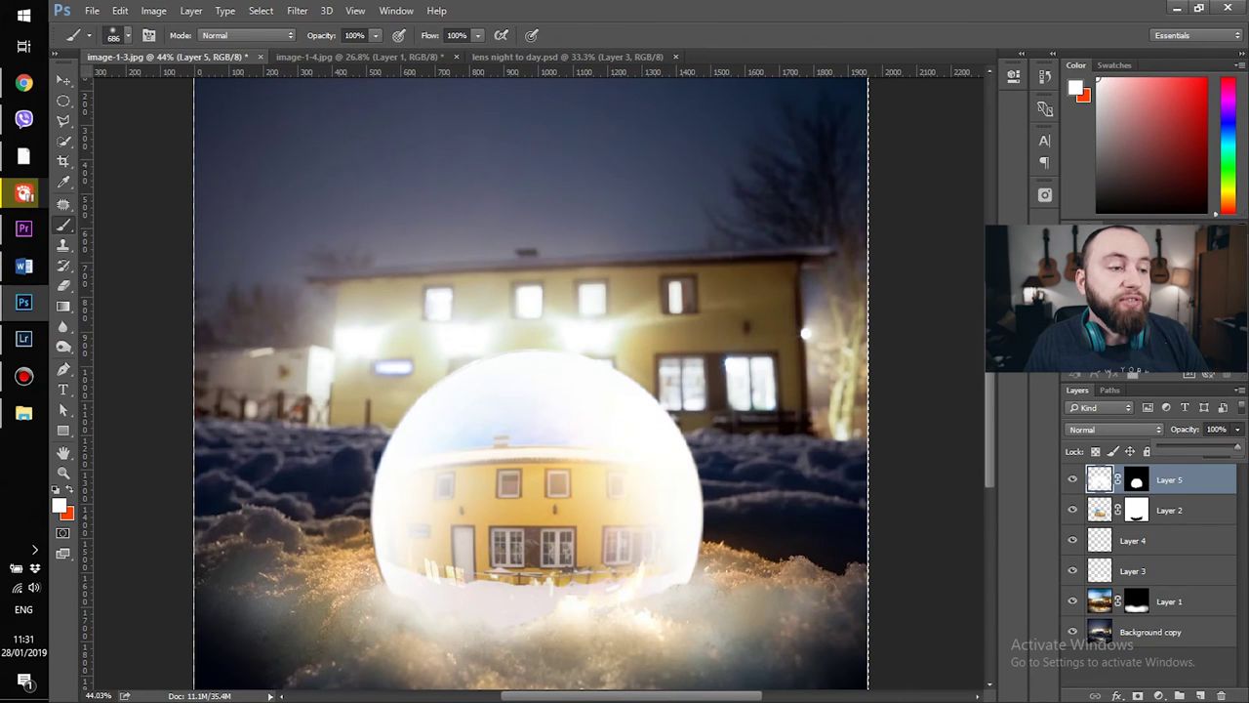
pyautogui.moveTo(1234, 447); pyautogui.dragTo(1185, 447)
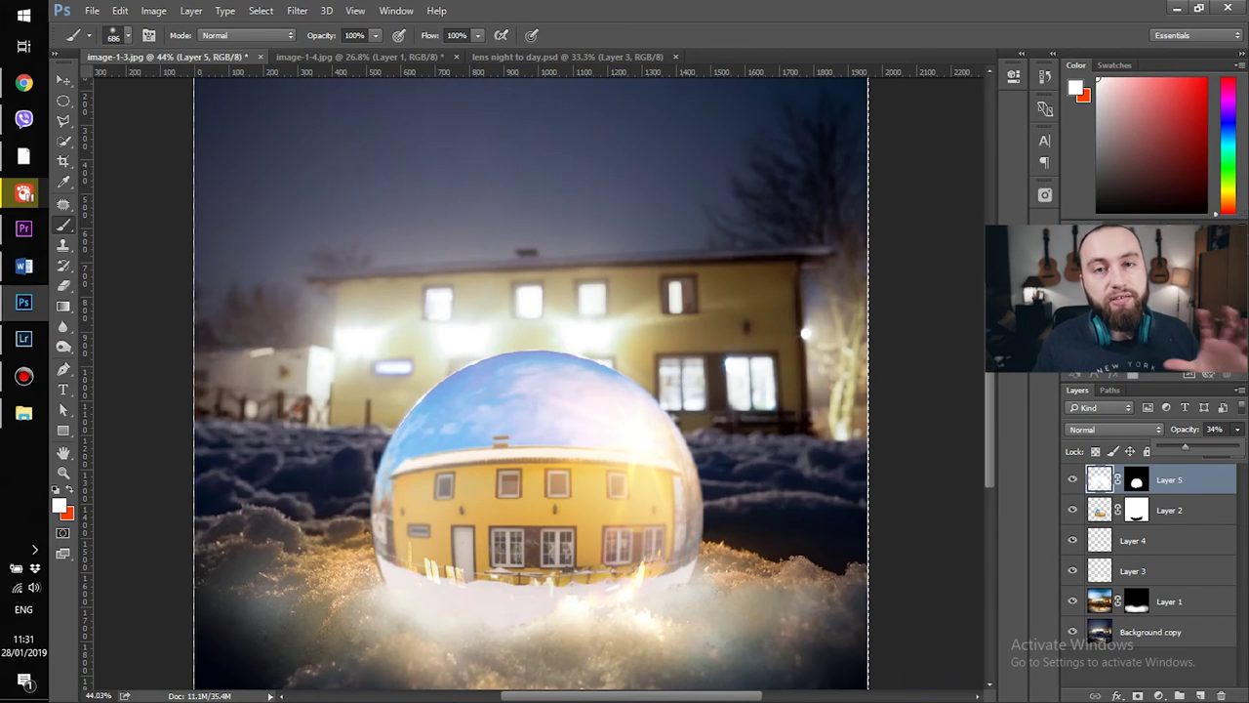
# Darken the Background copy layer with a Curves point at input 151 and output 95.
pyautogui.scroll(-4, 539, 390)
pyautogui.scroll(-1, 539, 391)
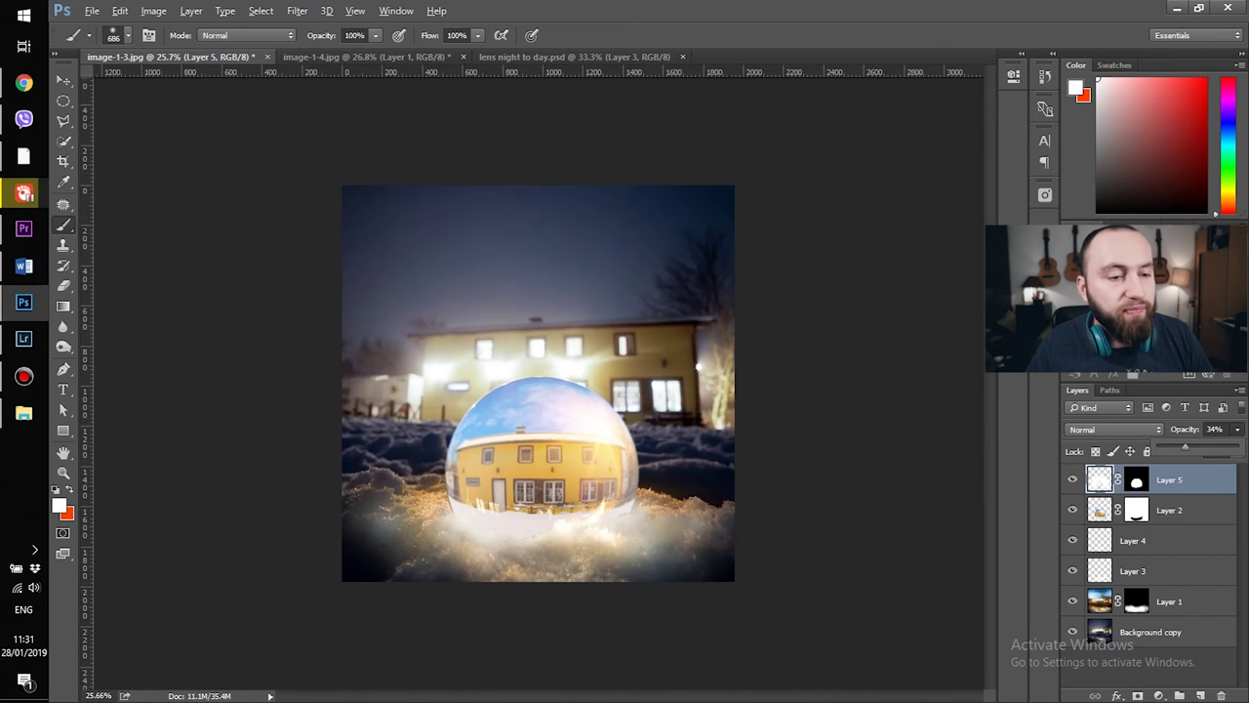
pyautogui.scroll(2, 539, 390)
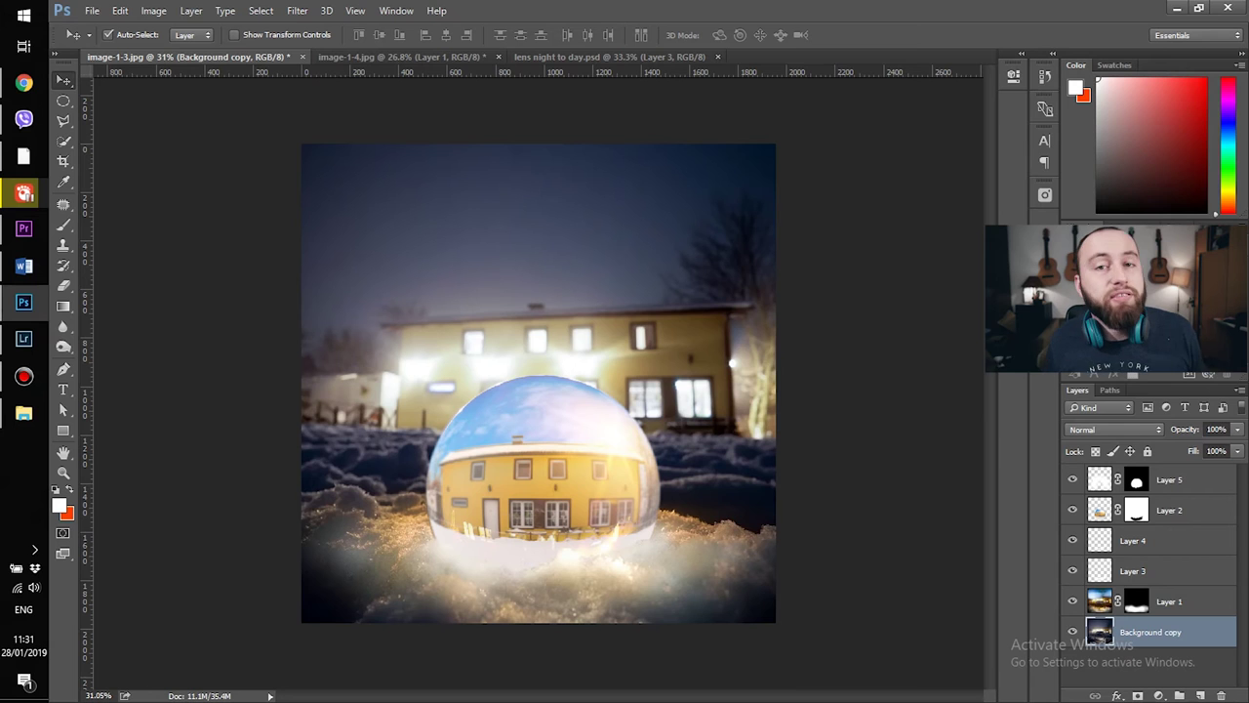
pyautogui.hotkey('ctrl', 'm')
pyautogui.moveTo(894, 281); pyautogui.dragTo(919, 303)
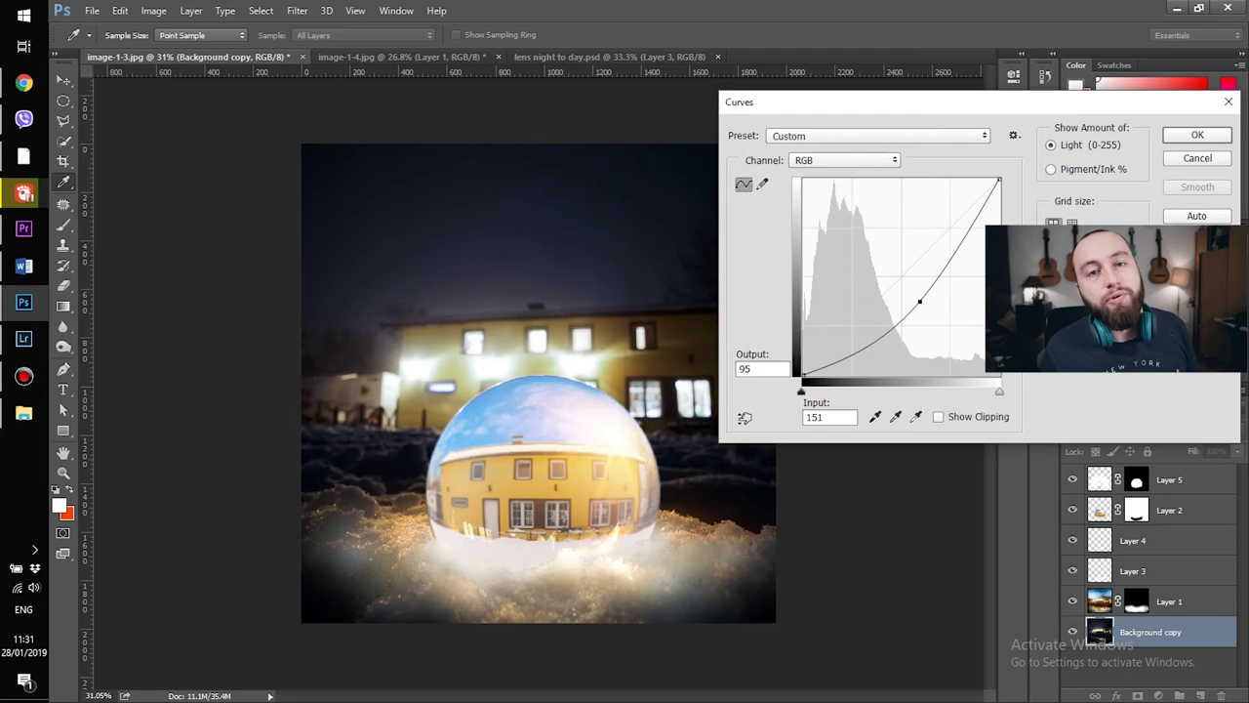
pyautogui.press('Return')
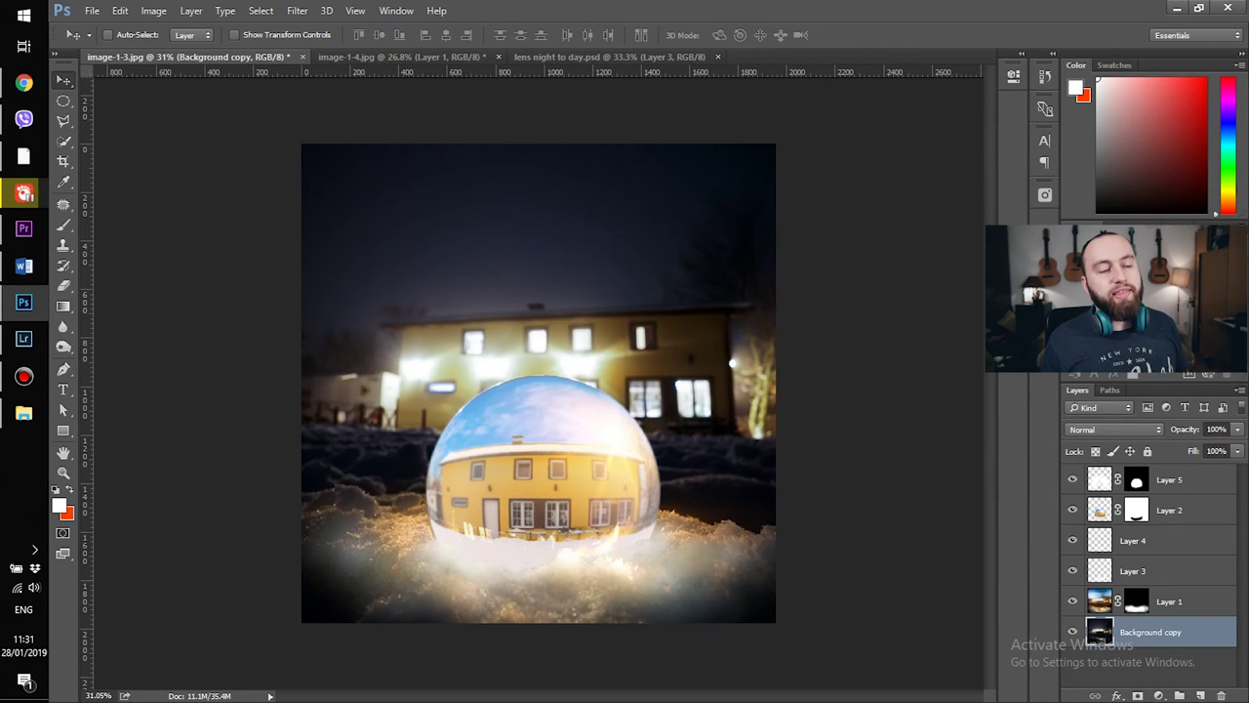
# Reduce the opacity of Layer 1 to 86%.
pyautogui.click(1171, 601)
pyautogui.click(1237, 429)
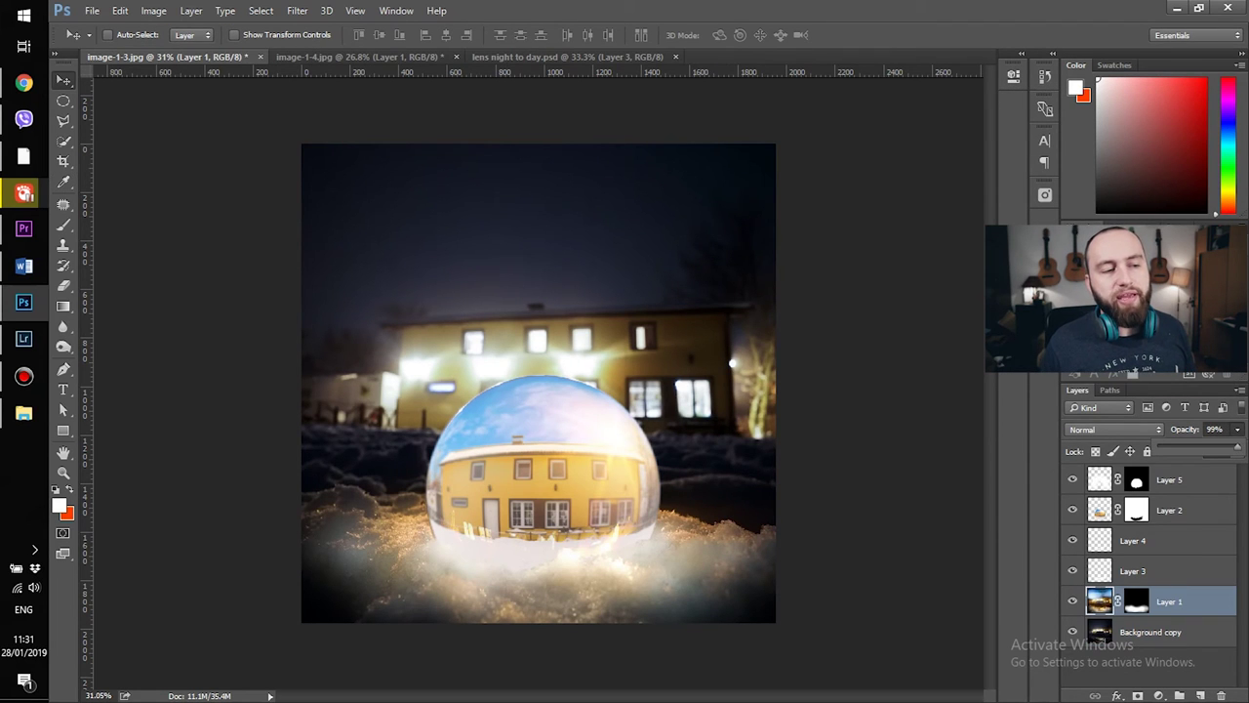
pyautogui.moveTo(1238, 447); pyautogui.dragTo(1227, 447)
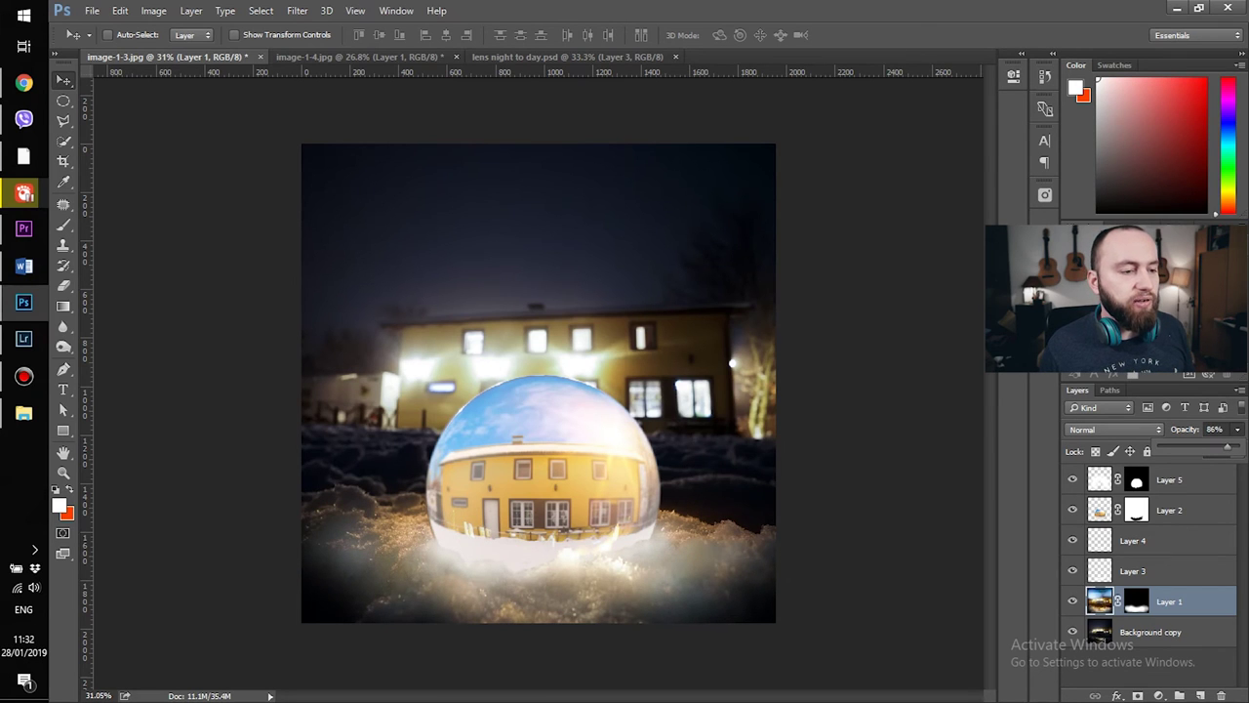
pyautogui.press('Return')
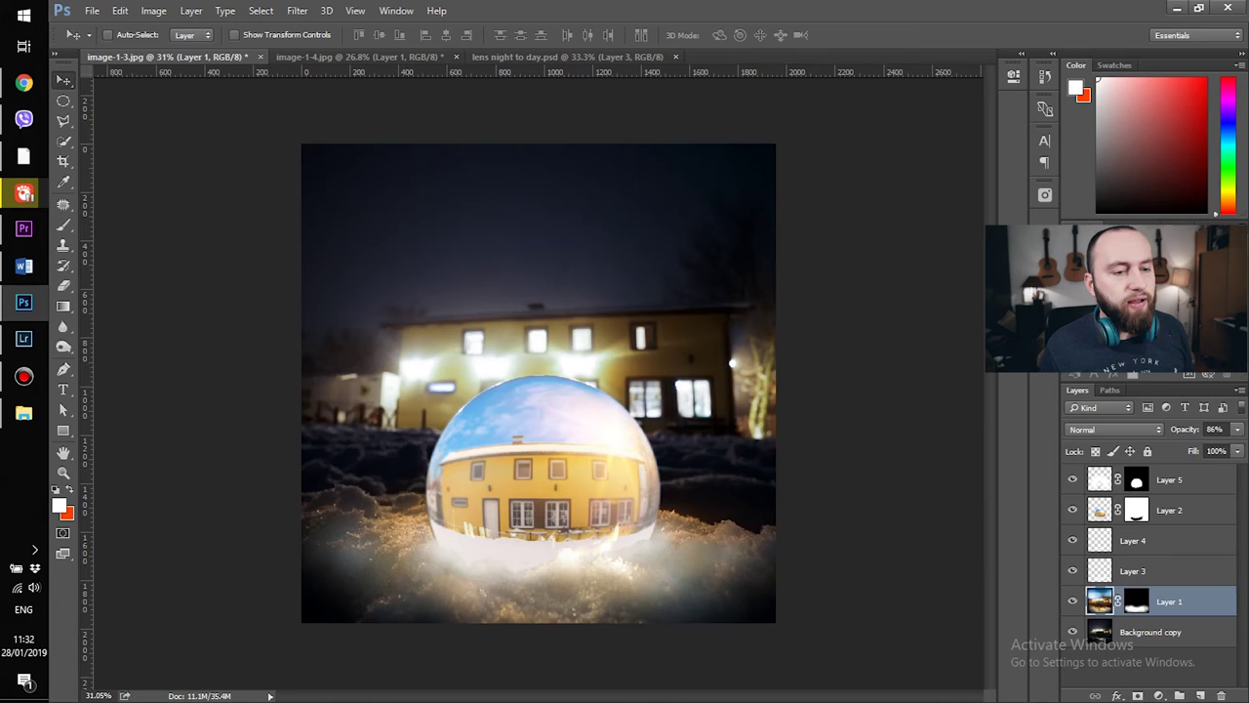
# Warm Layer 1 with Curves, setting a blue-channel point at input 152, output 112 and a green-channel point at input 137, output 119.
pyautogui.hotkey('ctrl', 'm')
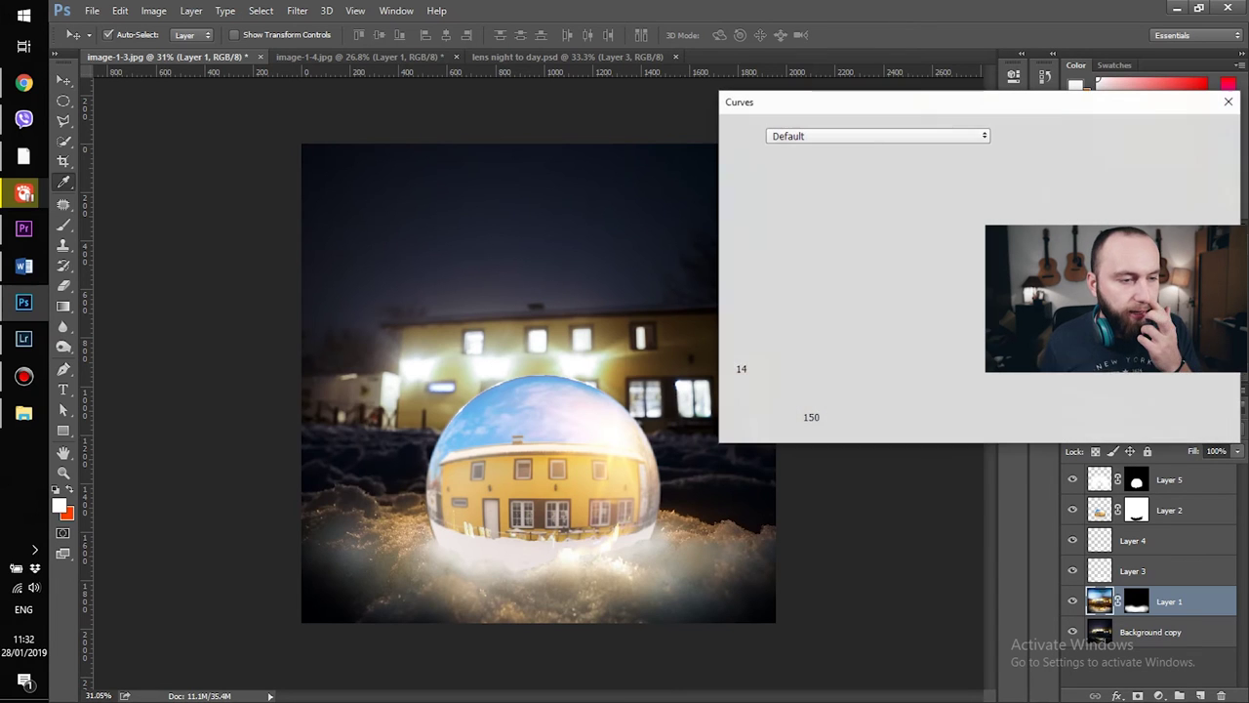
pyautogui.click(831, 160)
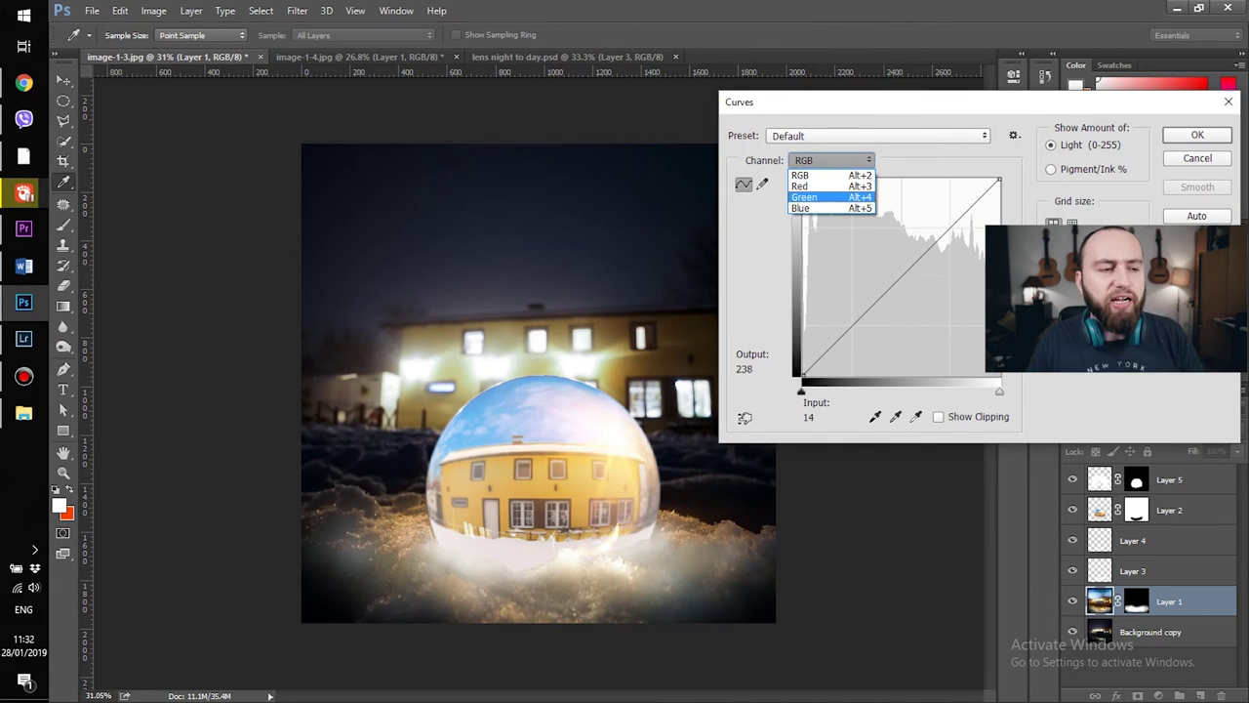
pyautogui.click(804, 208)
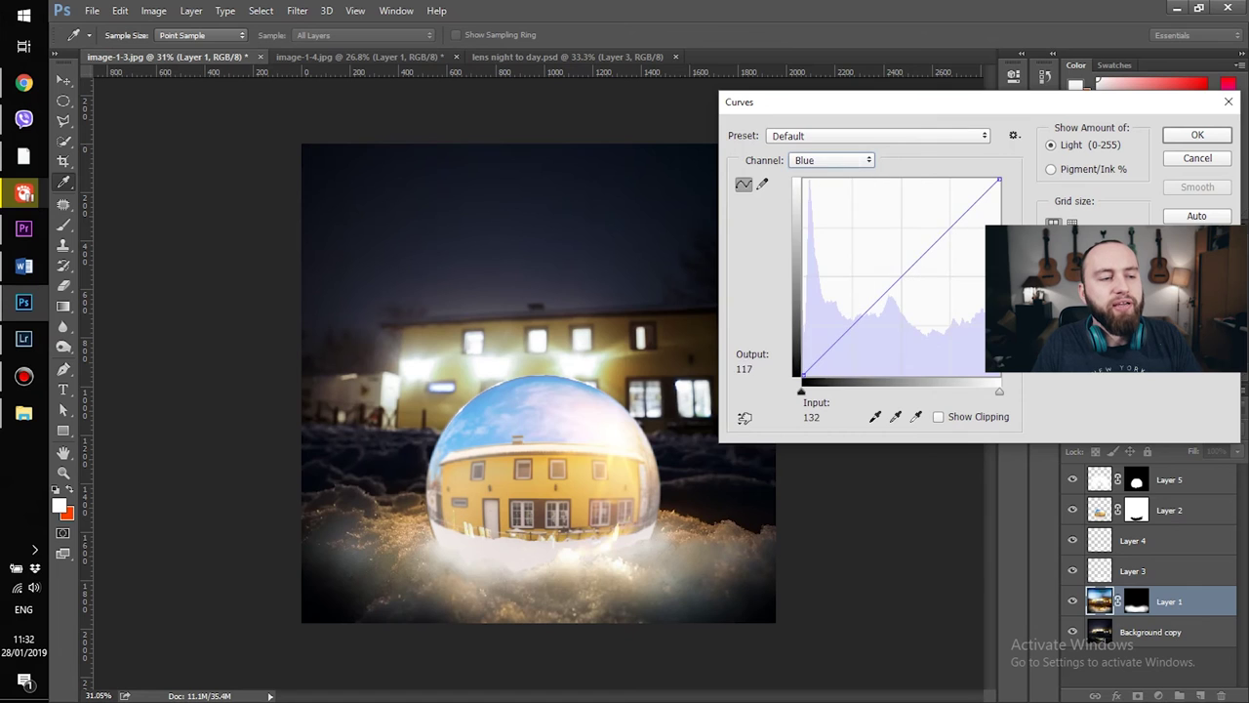
pyautogui.moveTo(919, 257); pyautogui.dragTo(921, 289)
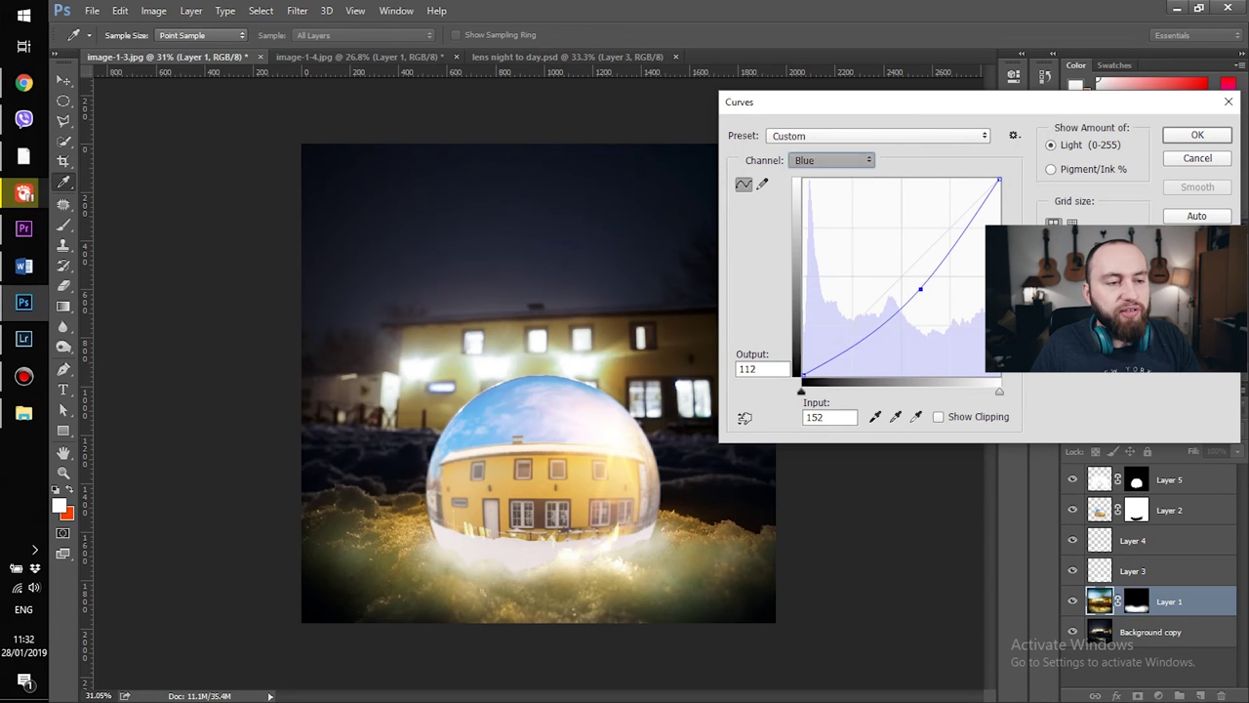
pyautogui.click(831, 160)
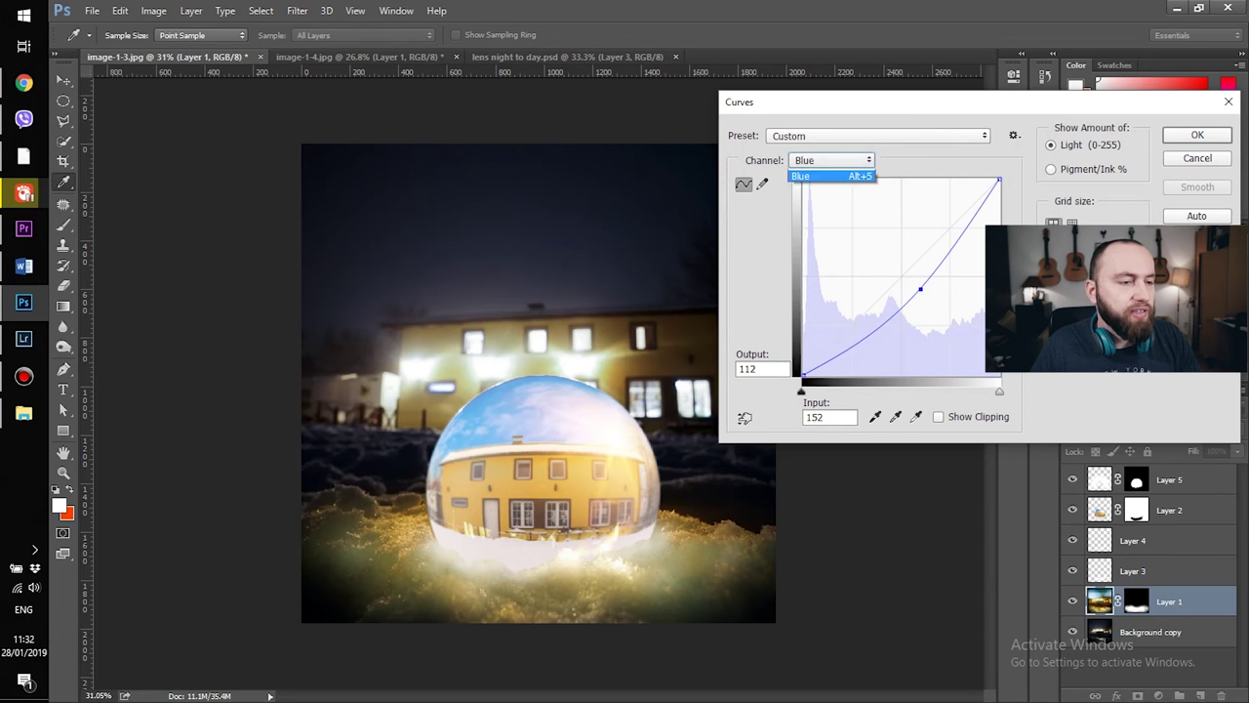
pyautogui.click(829, 191)
pyautogui.moveTo(908, 267); pyautogui.dragTo(909, 284)
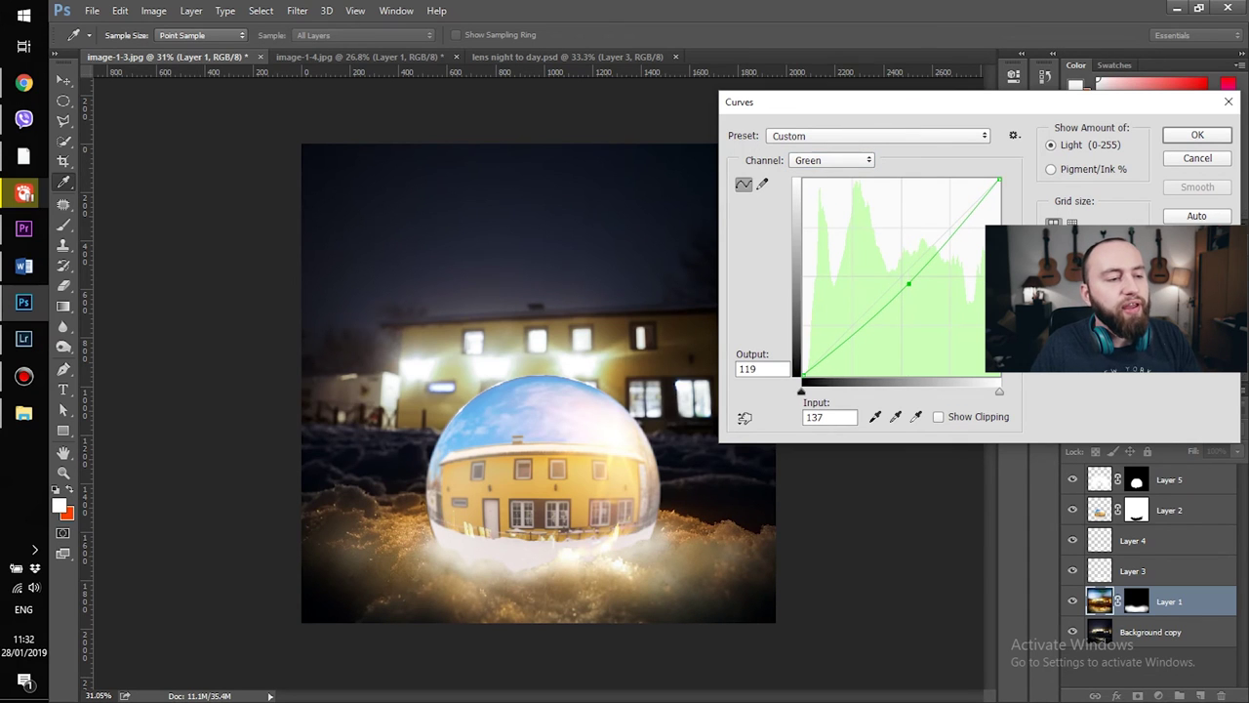
pyautogui.click(1198, 134)
# Colorize the glow on Layer 3 with hue 47, saturation 100 and lightness -7, and set the layer's opacity to 72%.
pyautogui.click(1073, 571)
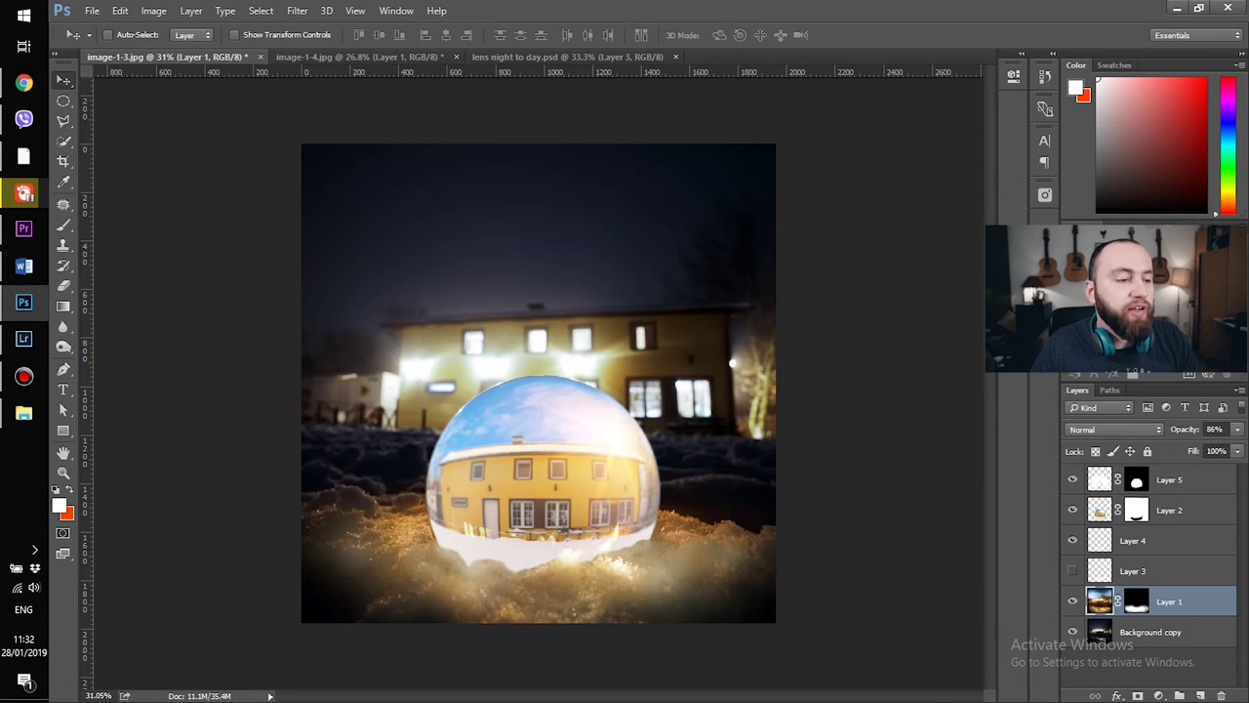
pyautogui.click(1073, 570)
pyautogui.click(1161, 573)
pyautogui.press('i')
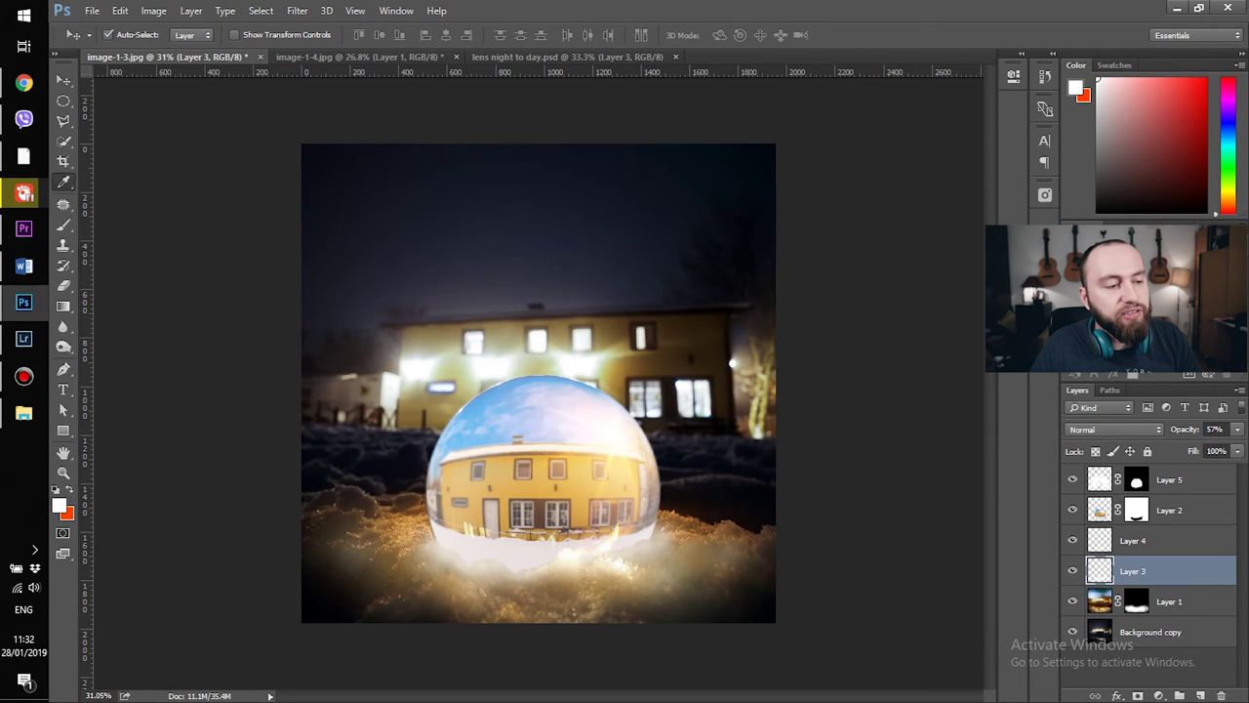
pyautogui.hotkey('ctrl', 'u')
pyautogui.click(1068, 429)
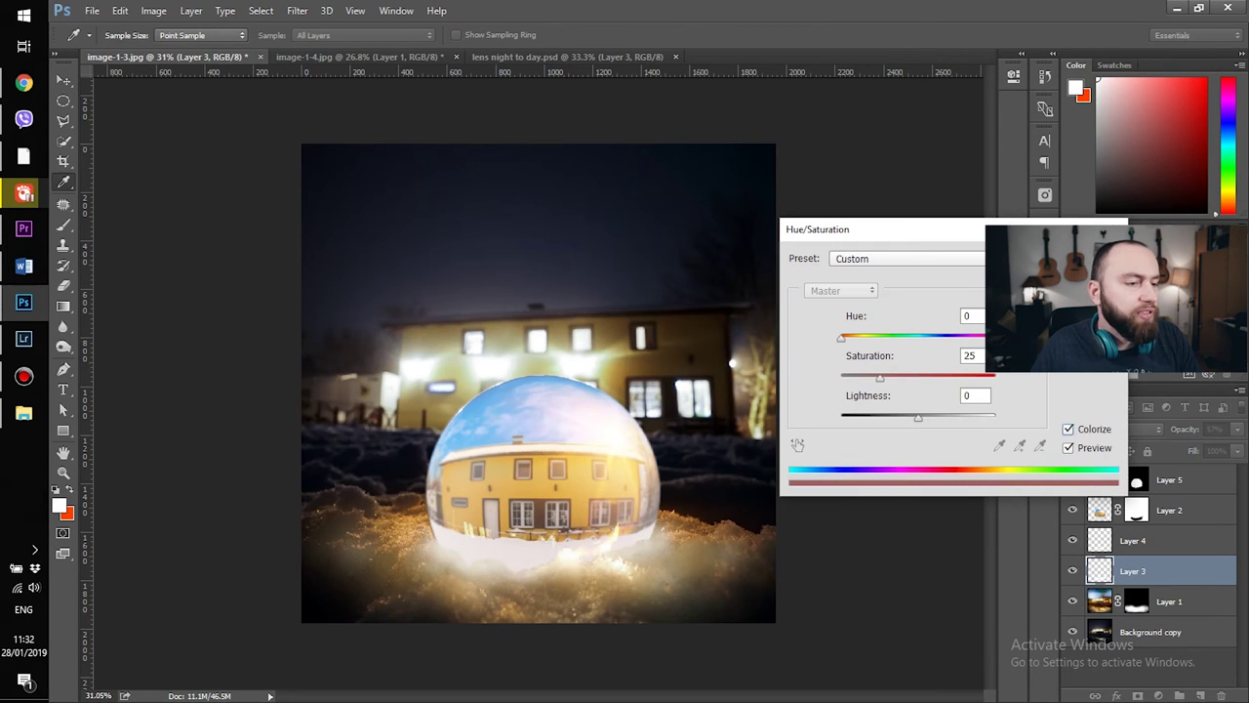
pyautogui.moveTo(918, 418); pyautogui.dragTo(997, 417)
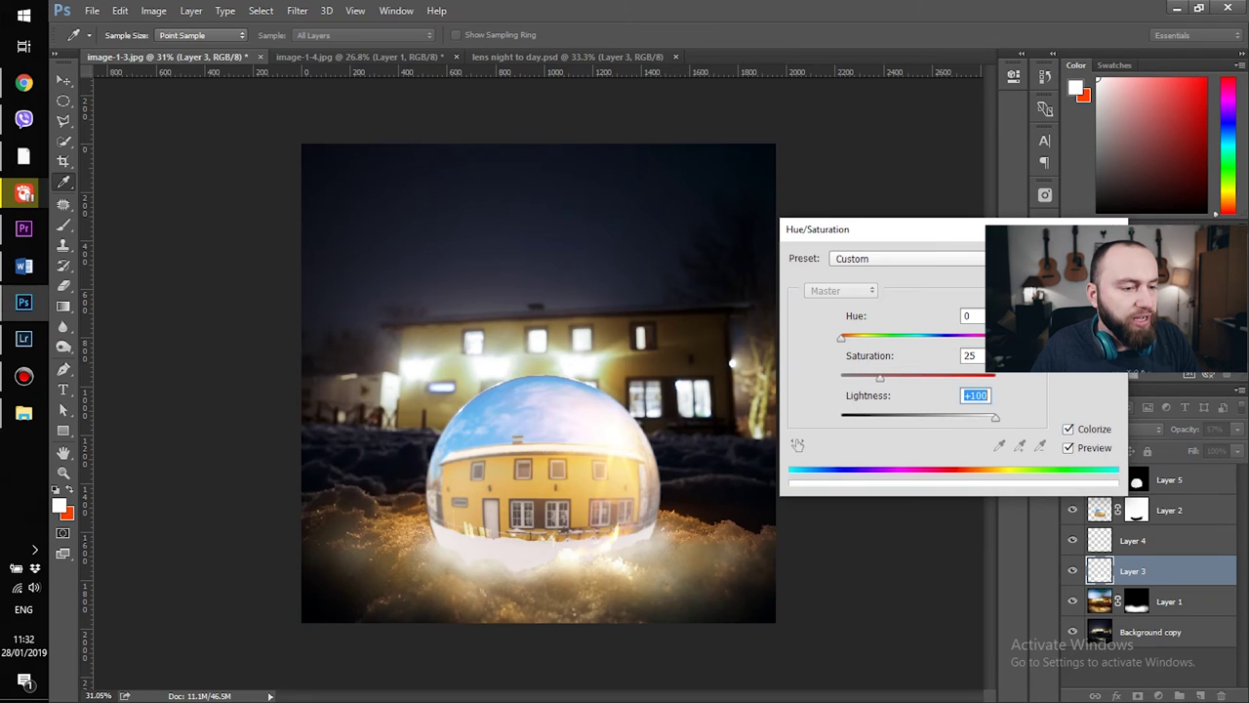
pyautogui.moveTo(880, 378); pyautogui.dragTo(912, 418)
pyautogui.moveTo(841, 337)
pyautogui.mouseDown()
pyautogui.moveTo(884, 338)
pyautogui.moveTo(863, 337)
pyautogui.mouseUp()
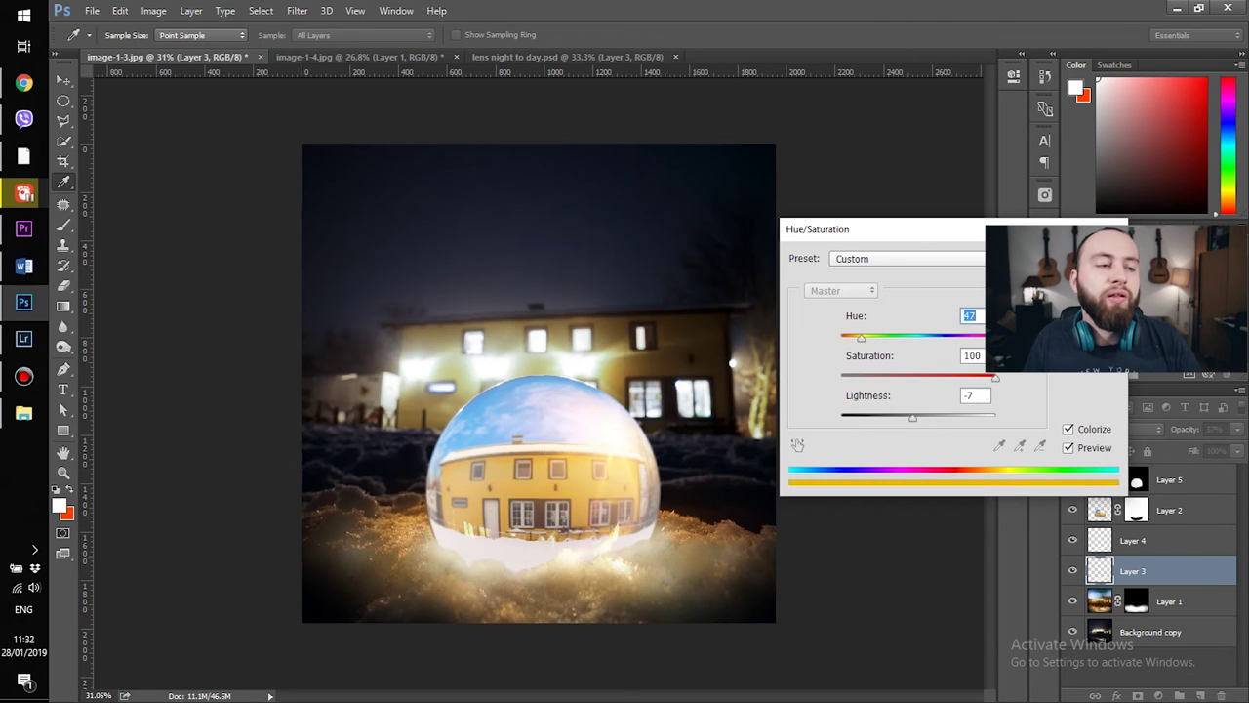
pyautogui.press('Return')
pyautogui.moveTo(1206, 447); pyautogui.dragTo(1218, 447)
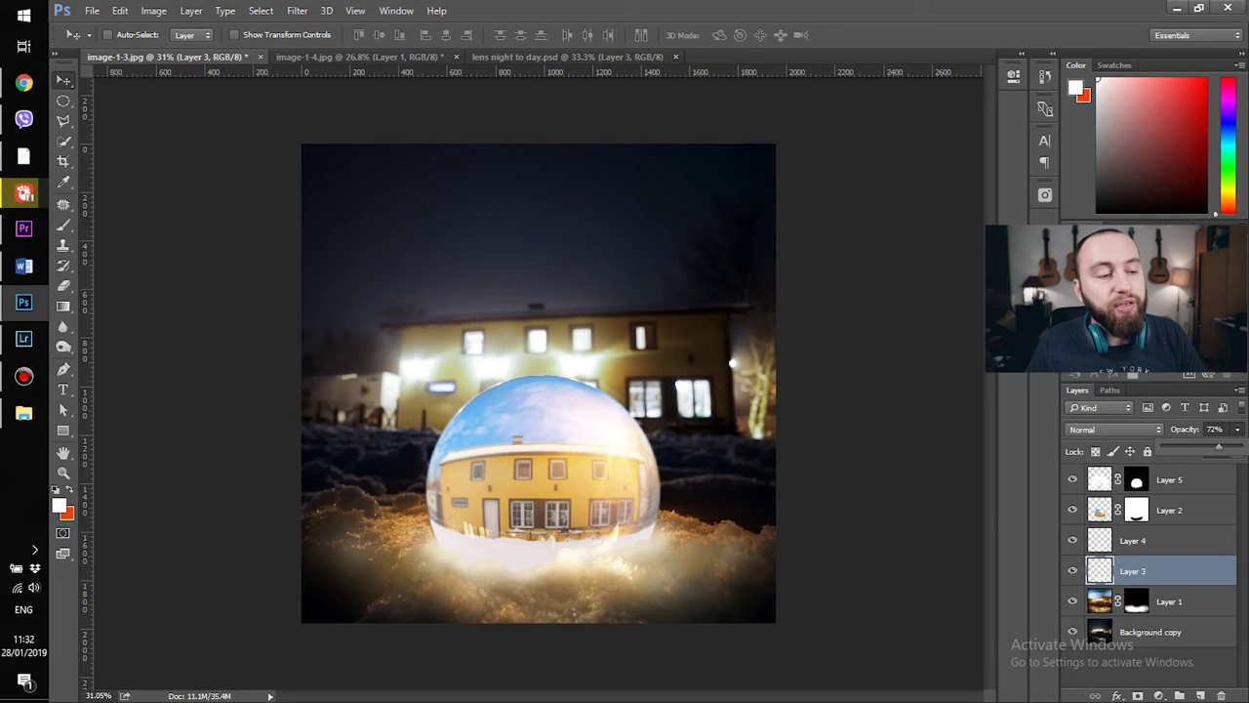
# Place the astronomy-comet starry sky image directly above the Background copy layer and scale it down so its tree line sits behind the ball.
pyautogui.click(1152, 633)
pyautogui.click(1152, 633)
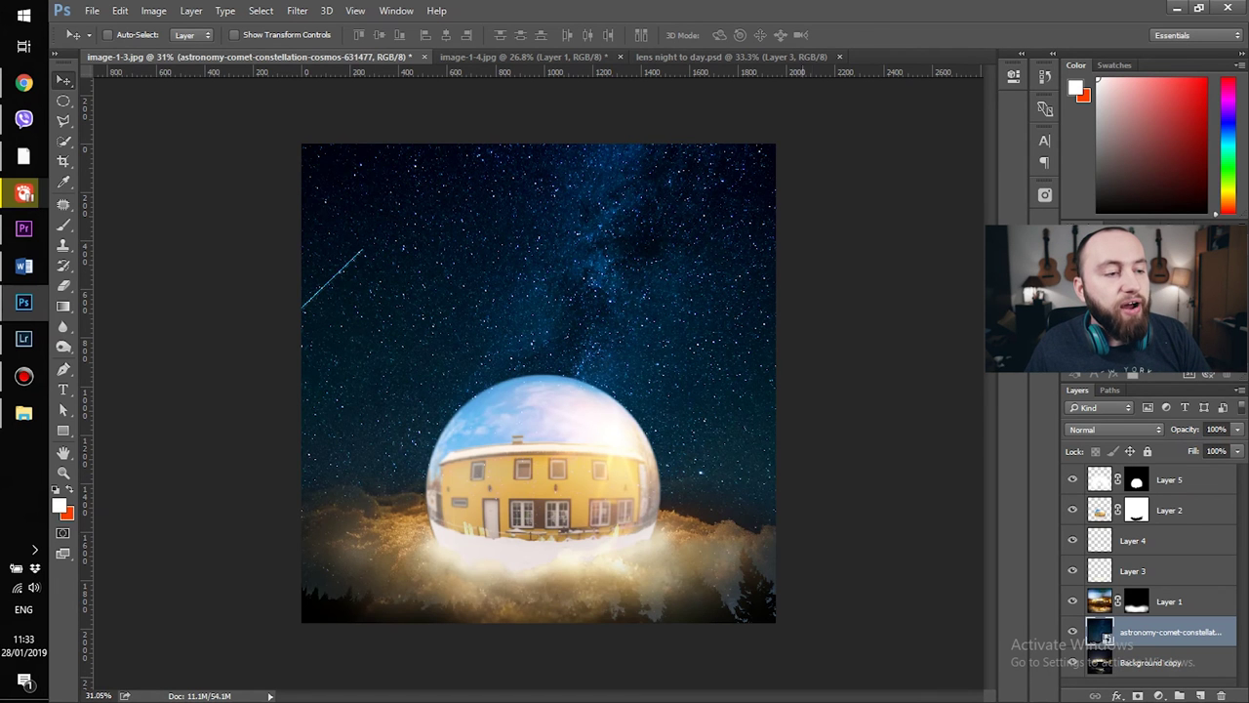
pyautogui.hotkey('ctrl', 't')
pyautogui.moveTo(906, 552); pyautogui.dragTo(801, 482)
pyautogui.press('Return')
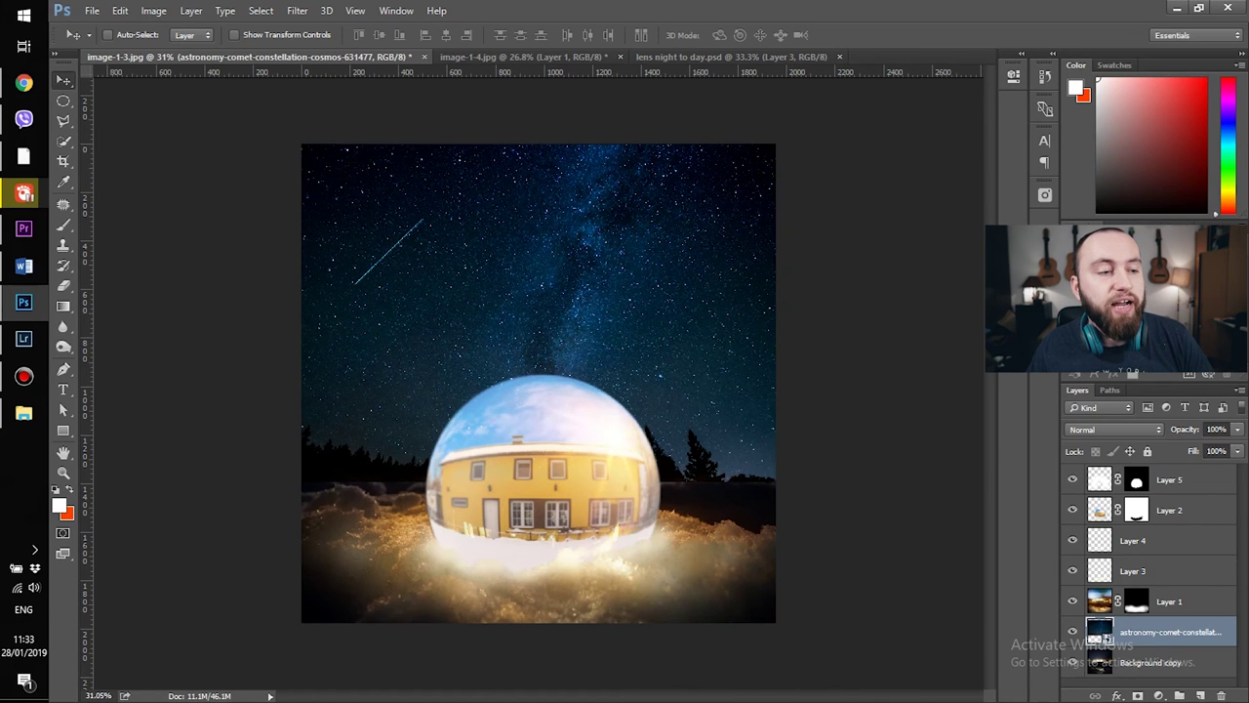
# Lower the starry sky layer to 50% opacity, move it up behind the building, and restore its opacity to 100%.
pyautogui.press('5')
pyautogui.moveTo(688, 389); pyautogui.dragTo(688, 346)
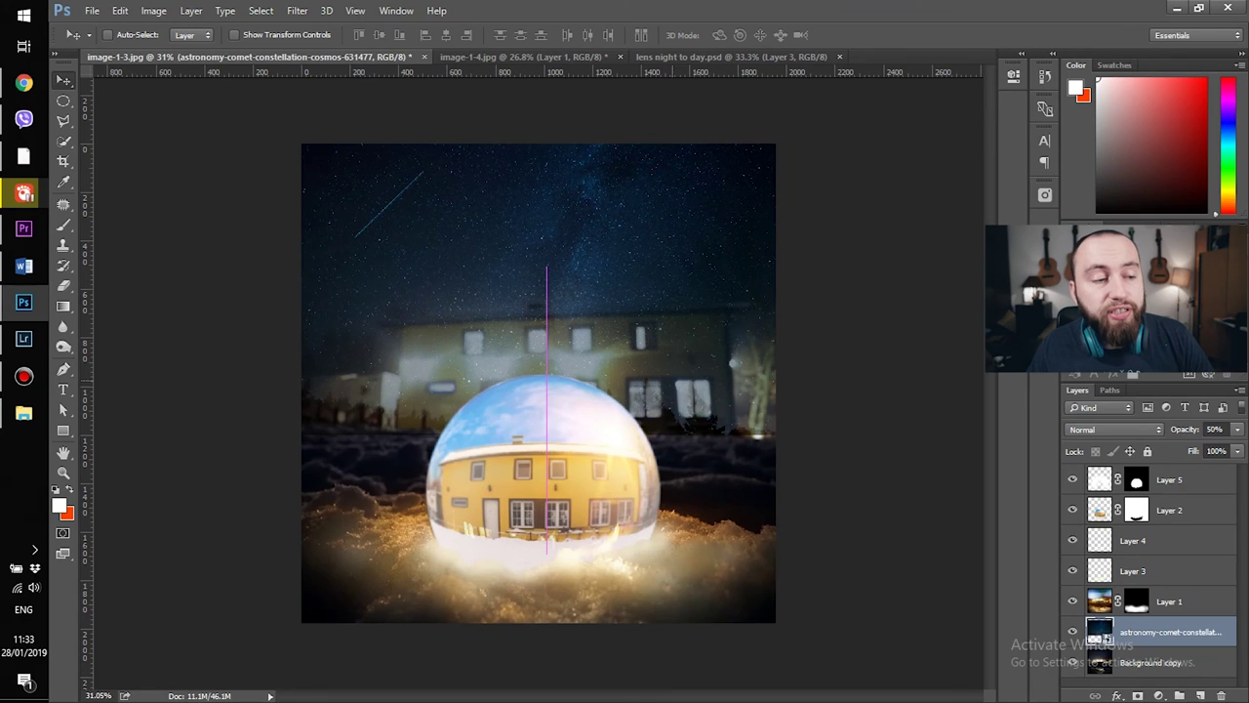
pyautogui.click(1237, 429)
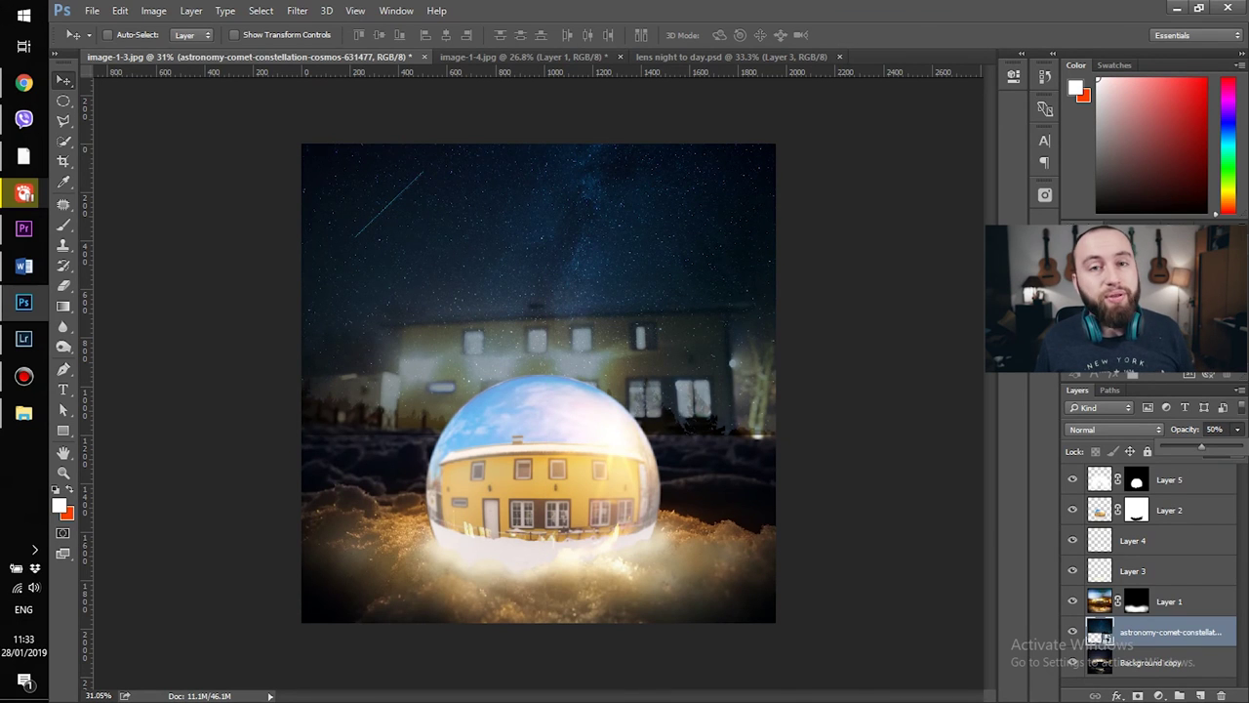
pyautogui.moveTo(1200, 446); pyautogui.dragTo(1241, 446)
# Add a layer mask to the starry sky layer and paint black over the building with a soft 686 px brush.
pyautogui.click(1159, 695)
pyautogui.click(1160, 696)
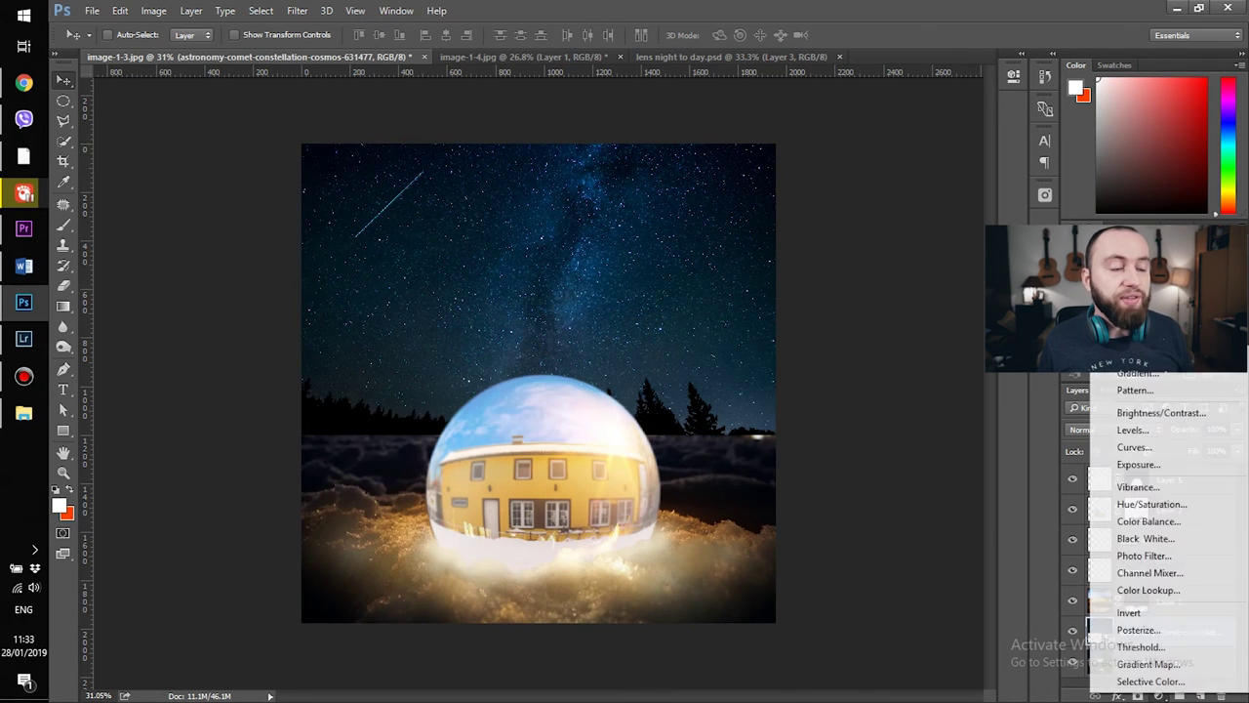
pyautogui.click(1138, 697)
pyautogui.click(1138, 695)
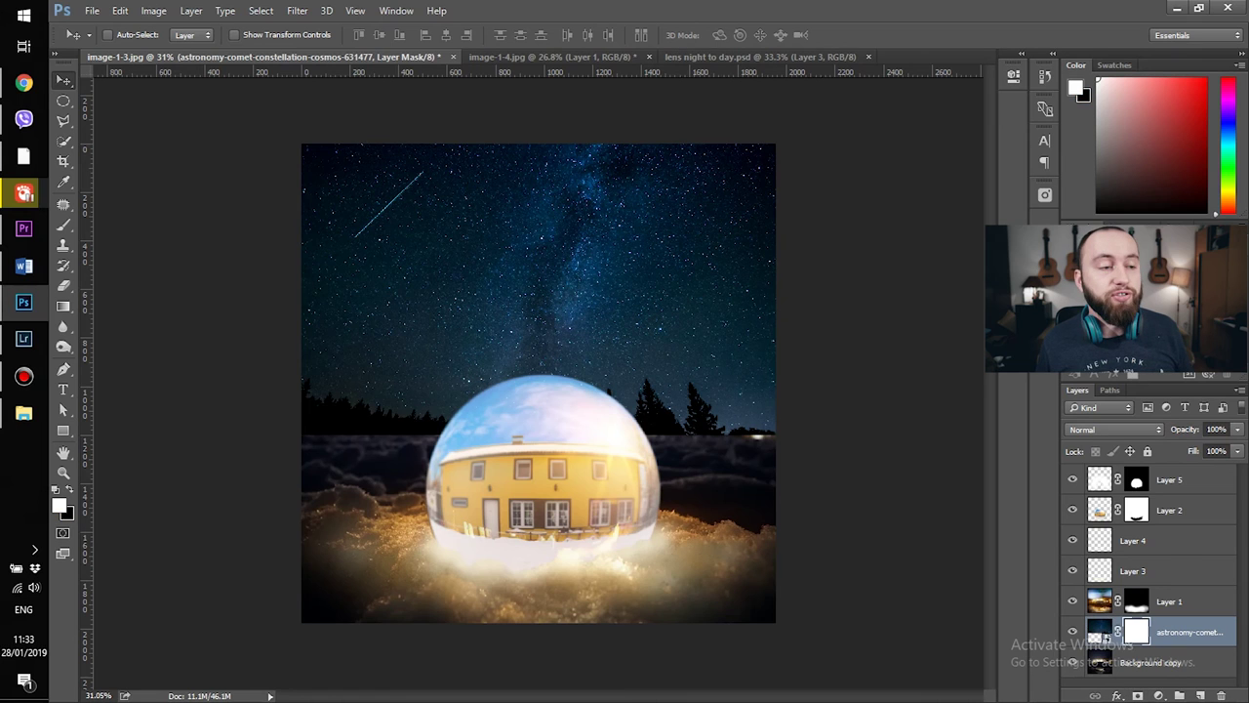
pyautogui.press('b')
pyautogui.press('x')
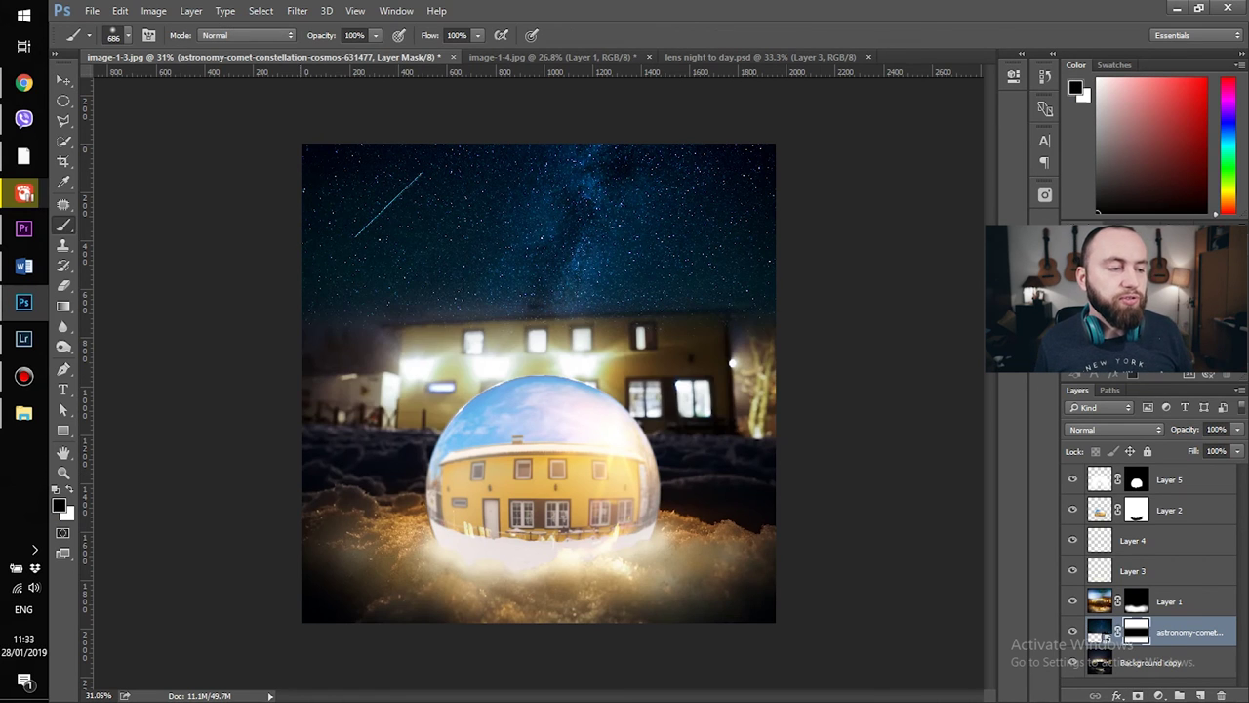
# Refine the starry sky mask along the building's roof and edges, painting black with 280 px and 97 px brushes.
pyautogui.press('x')
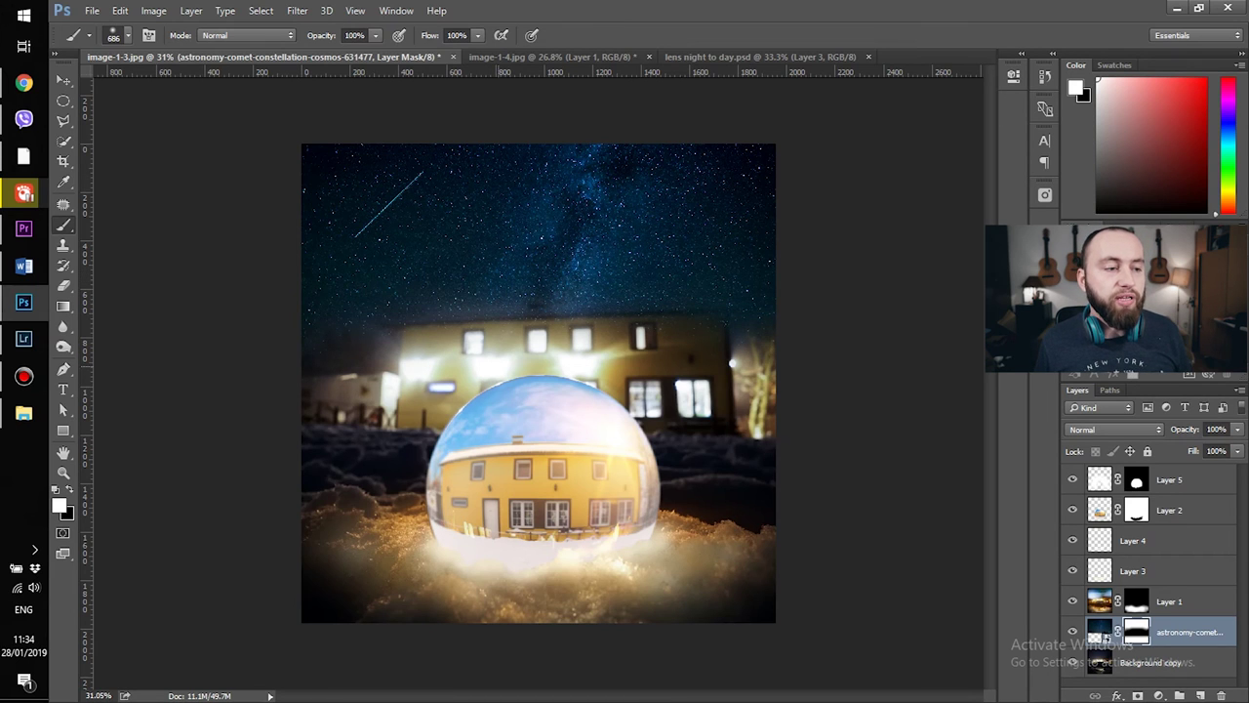
pyautogui.press('x')
pyautogui.moveTo(461, 375); pyautogui.dragTo(426, 375)
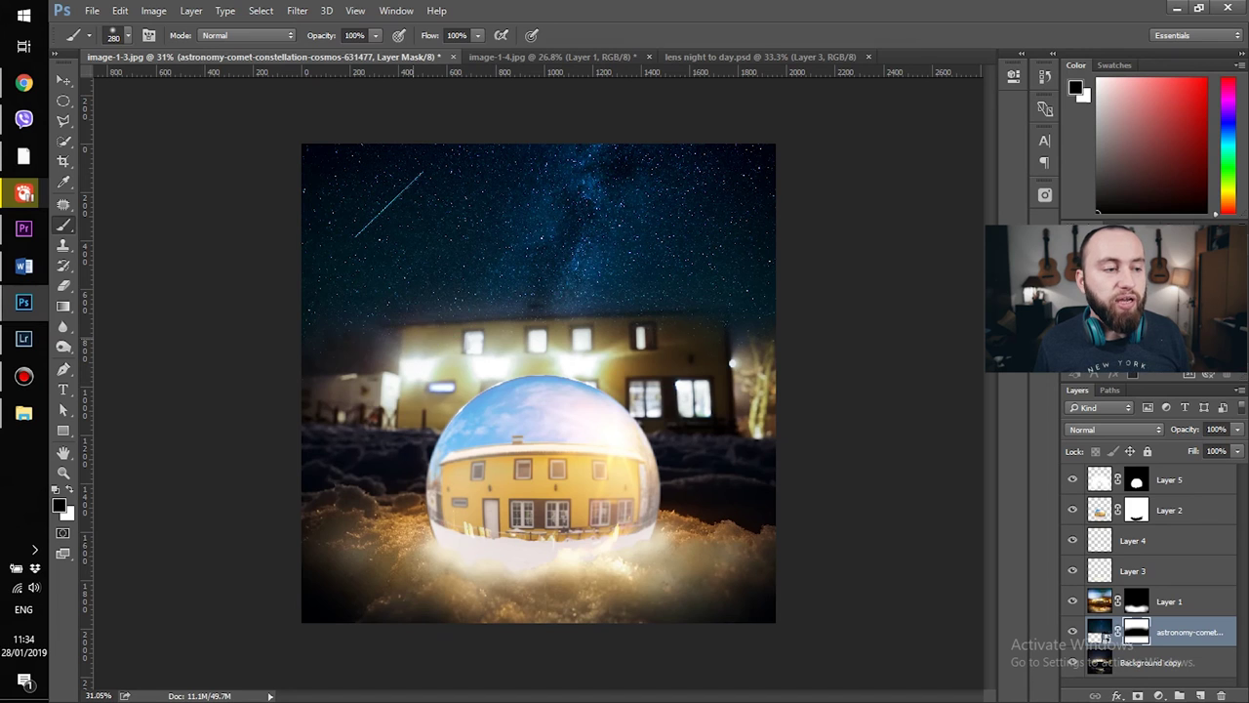
pyautogui.moveTo(692, 334); pyautogui.dragTo(715, 336)
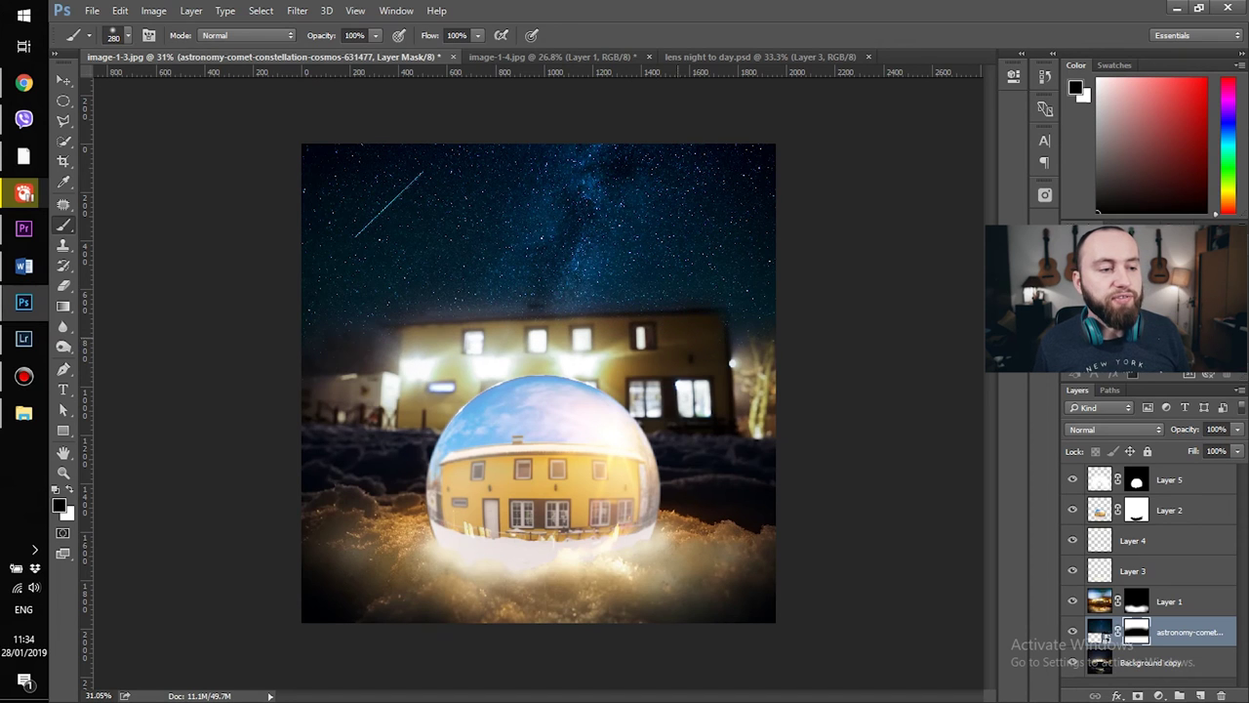
pyautogui.moveTo(566, 324); pyautogui.dragTo(543, 324)
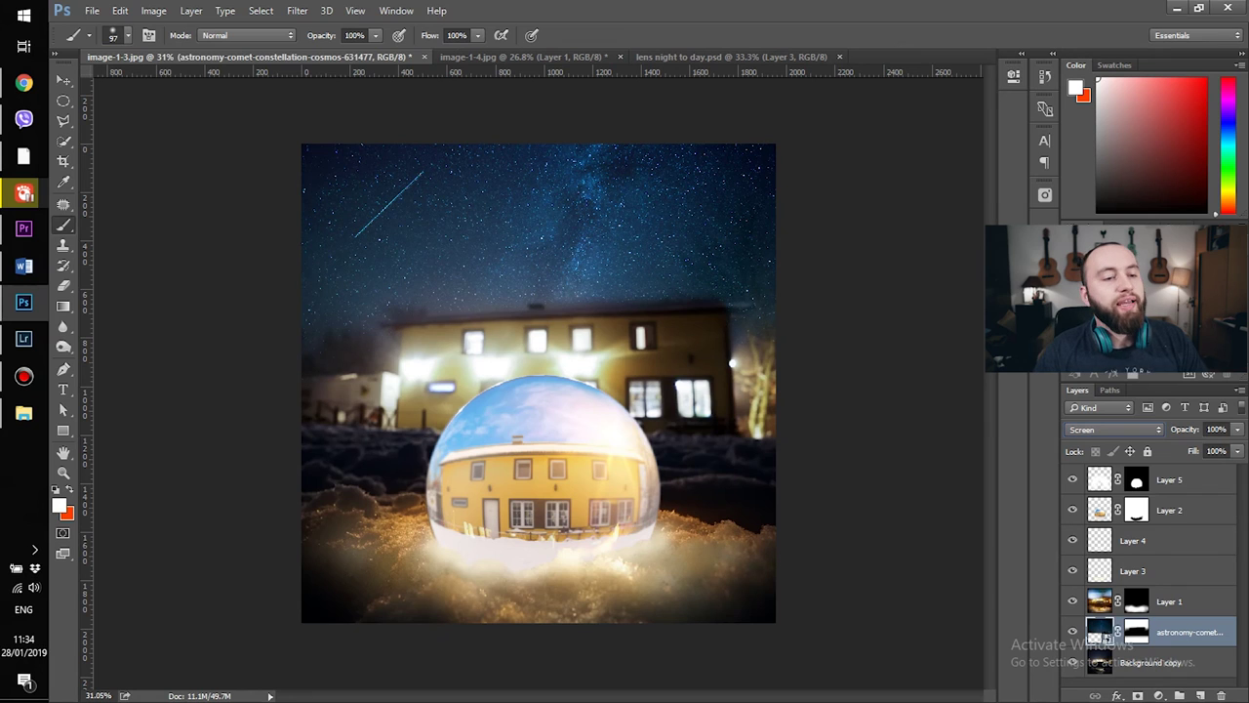
# Compare the Normal and Screen blend modes on the starry sky layer, keeping Screen at 73% opacity.
pyautogui.doubleClick(1114, 430)
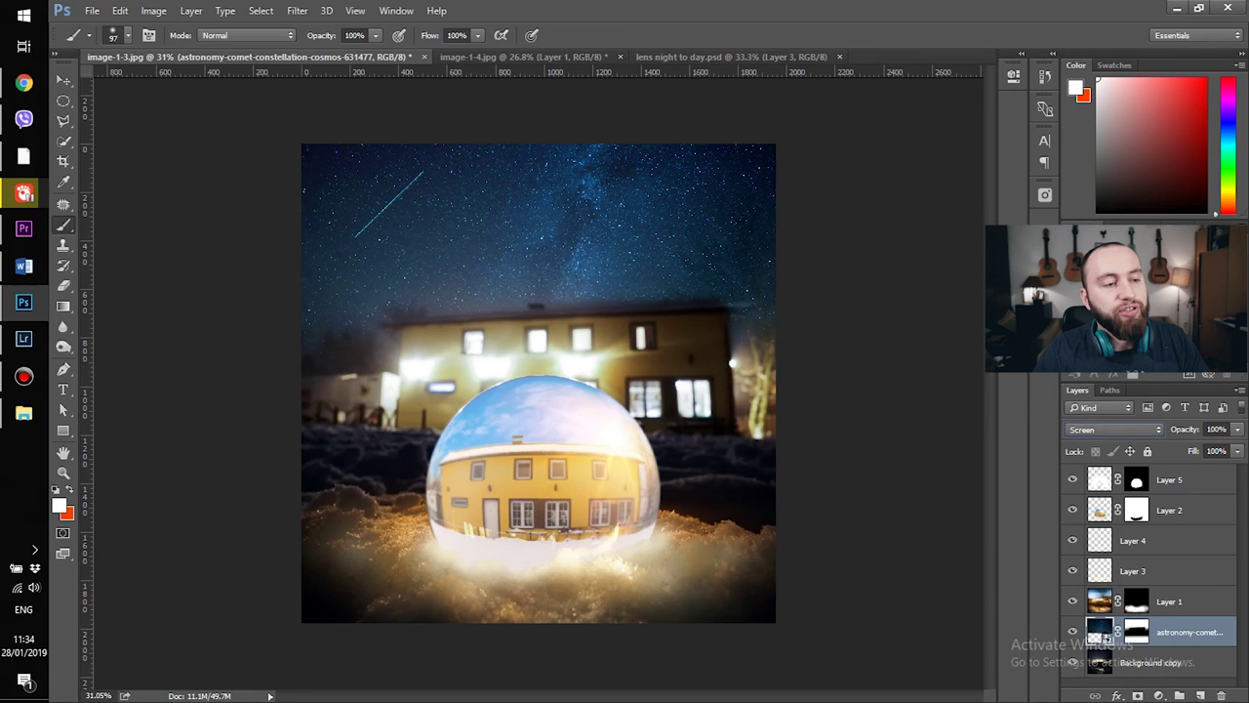
pyautogui.click(1114, 429)
pyautogui.click(1078, 126)
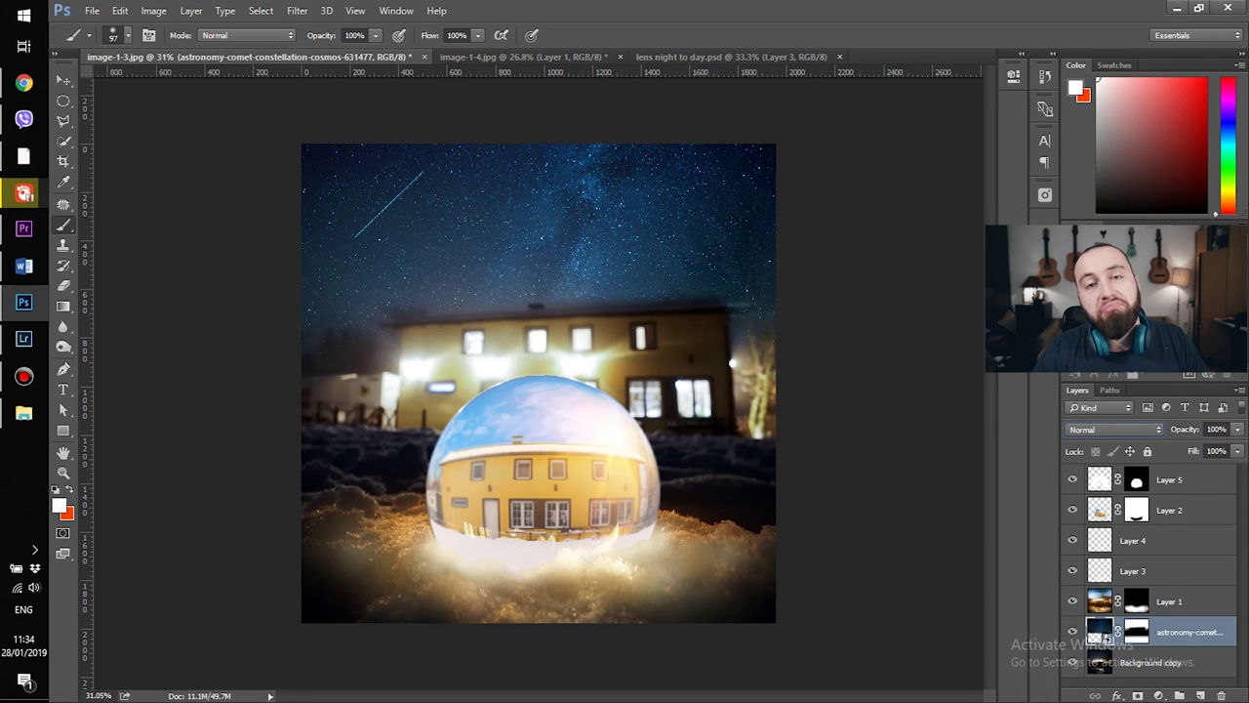
pyautogui.press('Down')
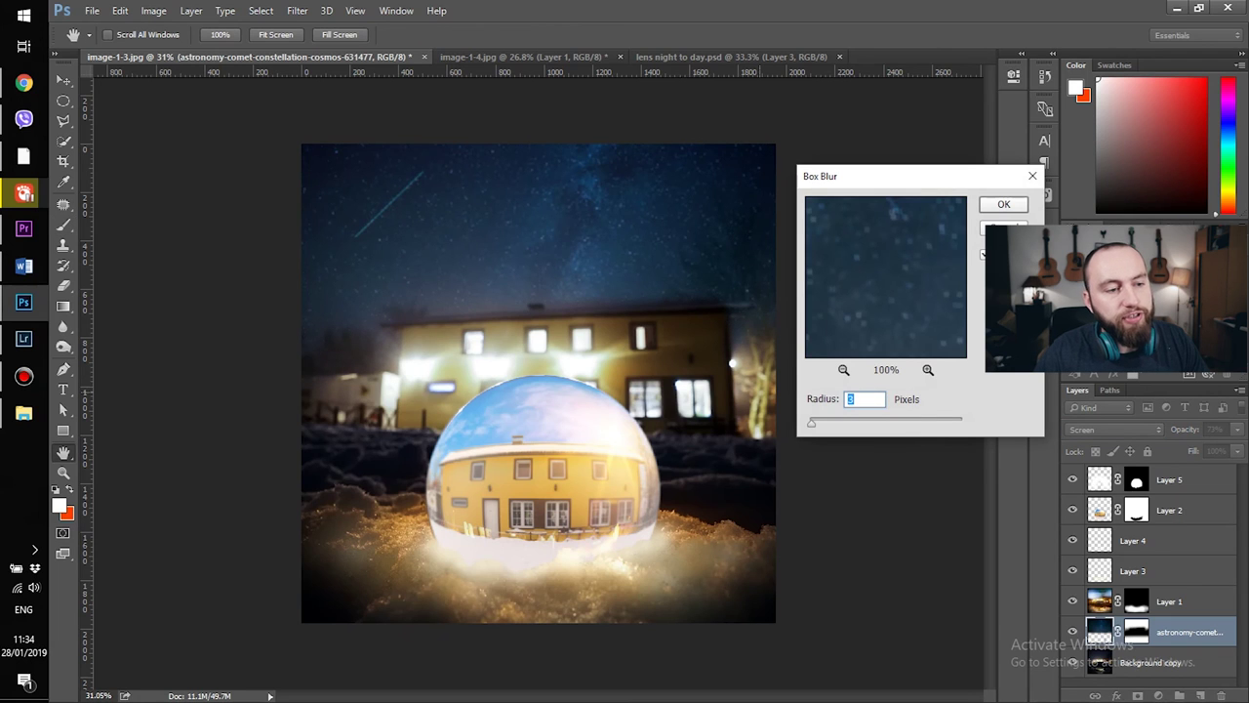
# Blur the starry sky layer with a Box Blur of 10 pixels radius.
pyautogui.write('10')
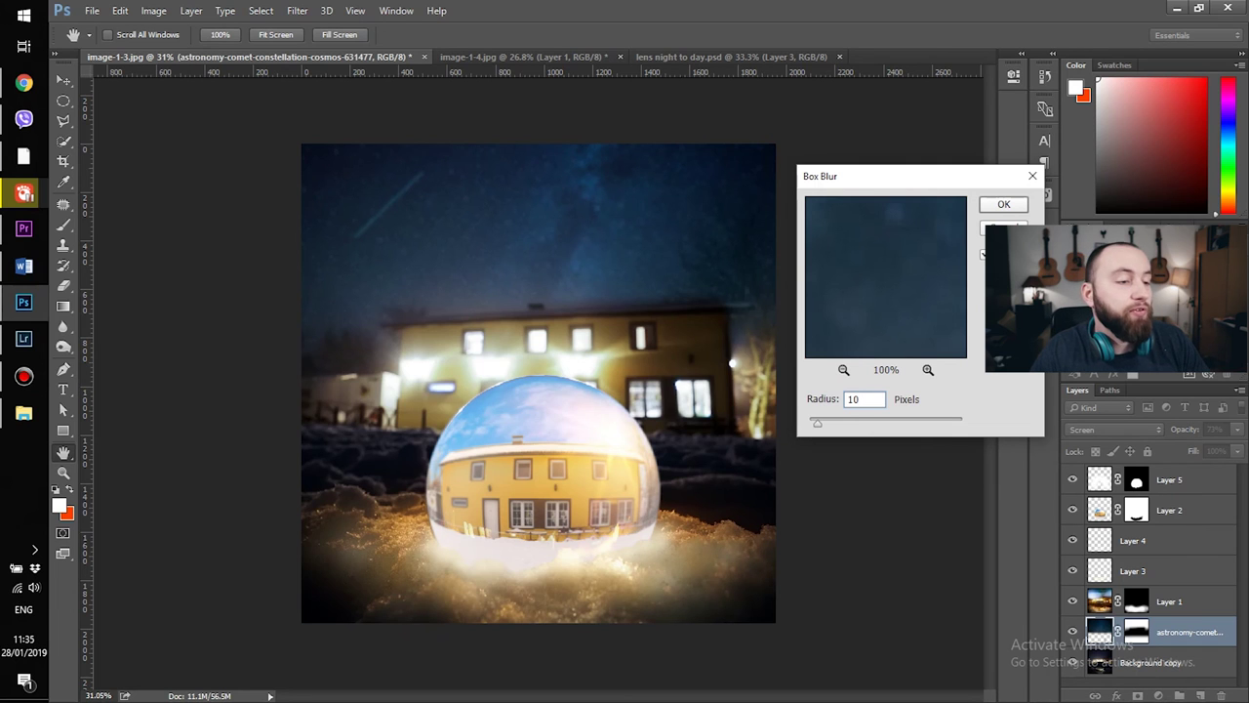
pyautogui.press('Return')
pyautogui.press('b')
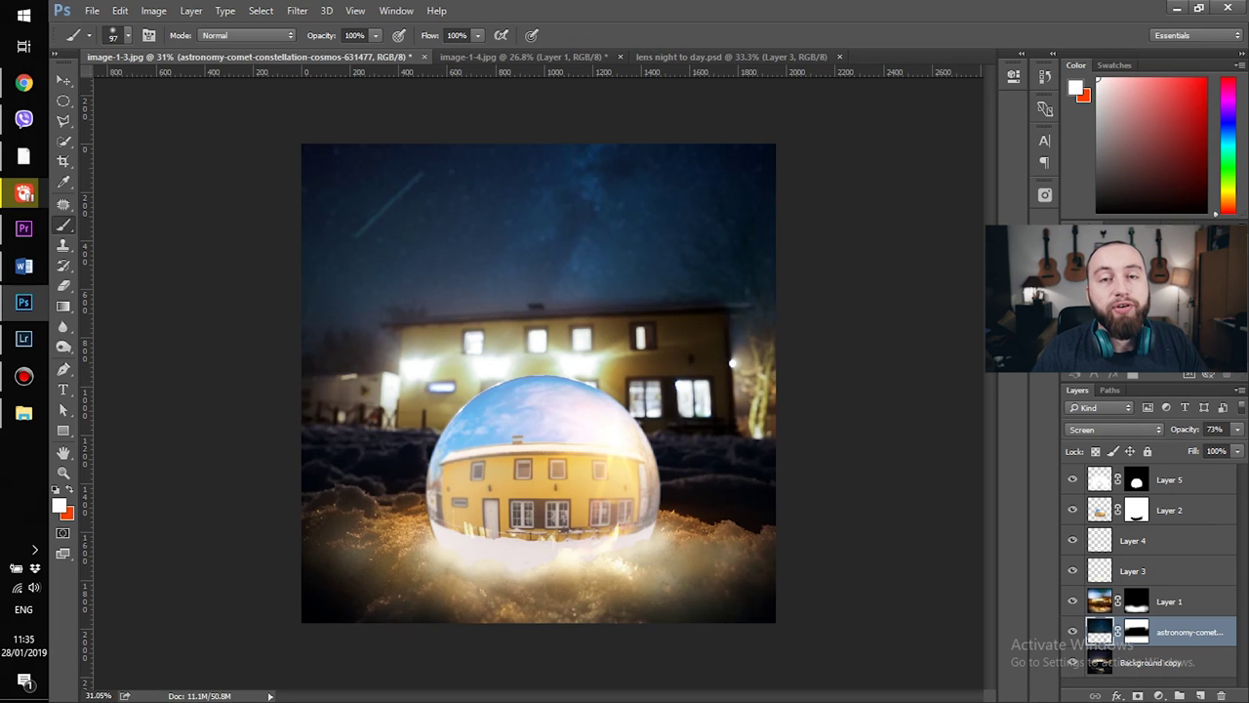
pyautogui.doubleClick(1137, 631)
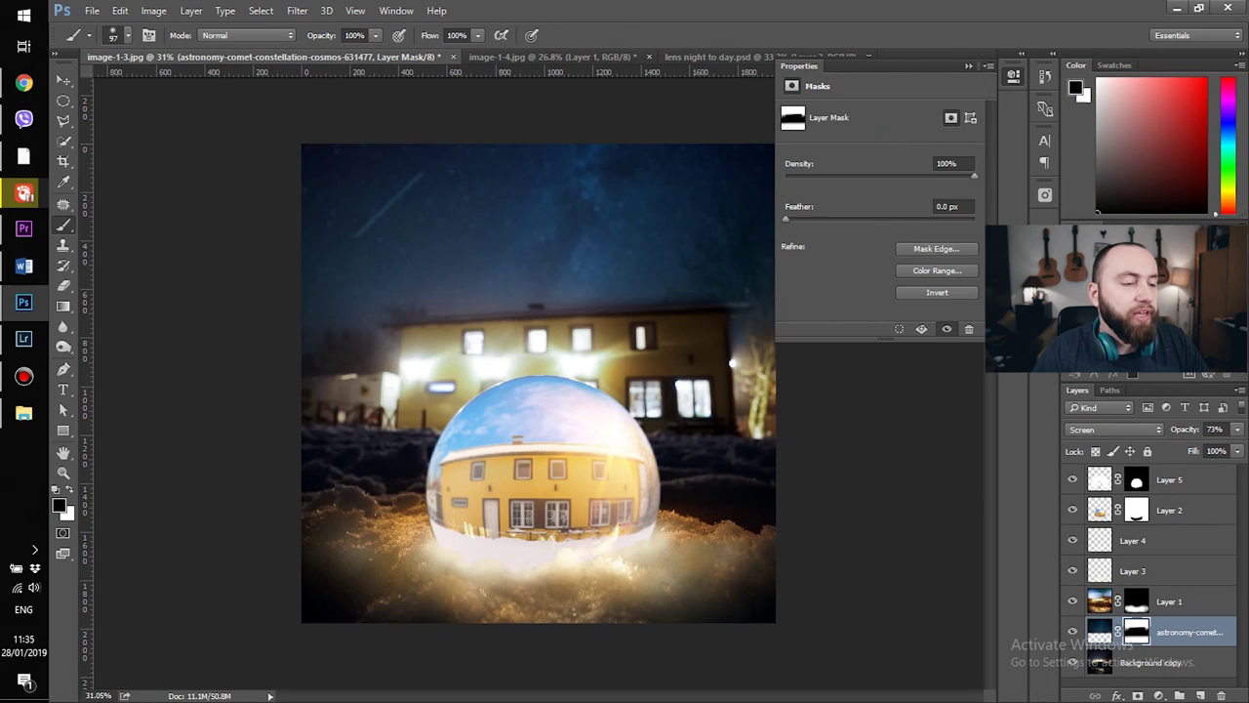
pyautogui.click(969, 66)
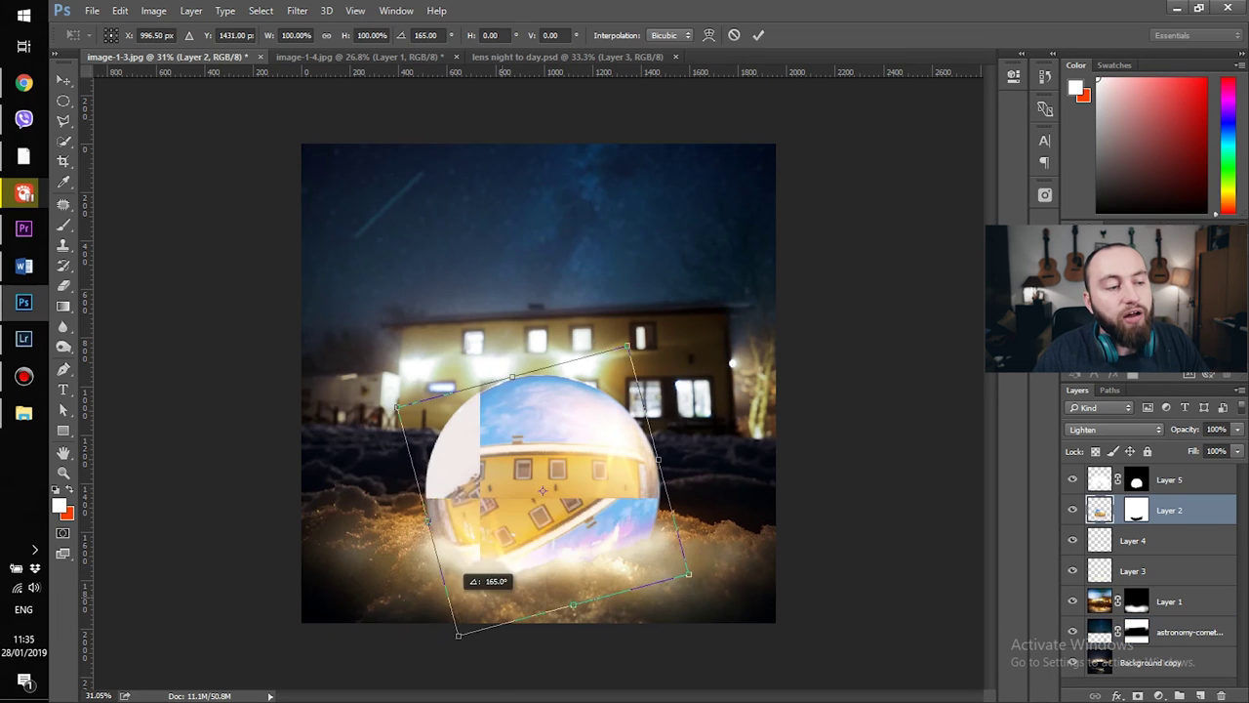
# Try rotating the spherized building scene on Layer 2 by 180° inside the glass ball, and undo the rotation.
pyautogui.moveTo(469, 571); pyautogui.dragTo(436, 577)
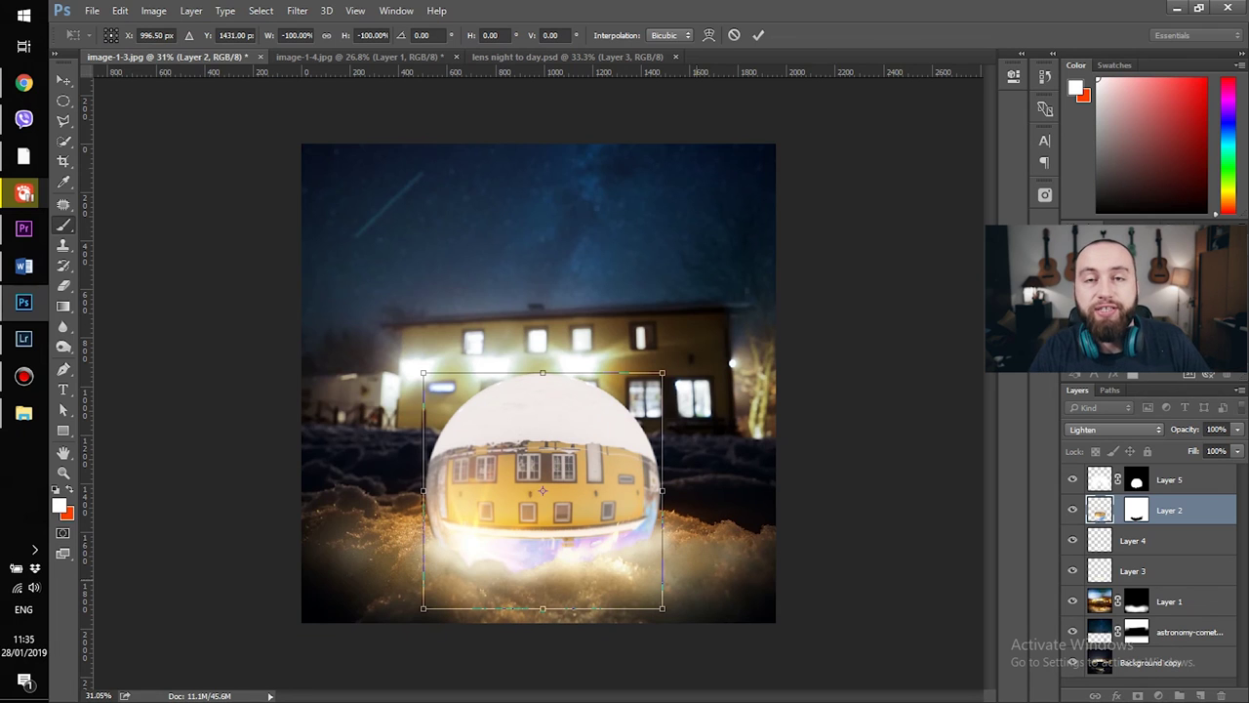
pyautogui.press('Return')
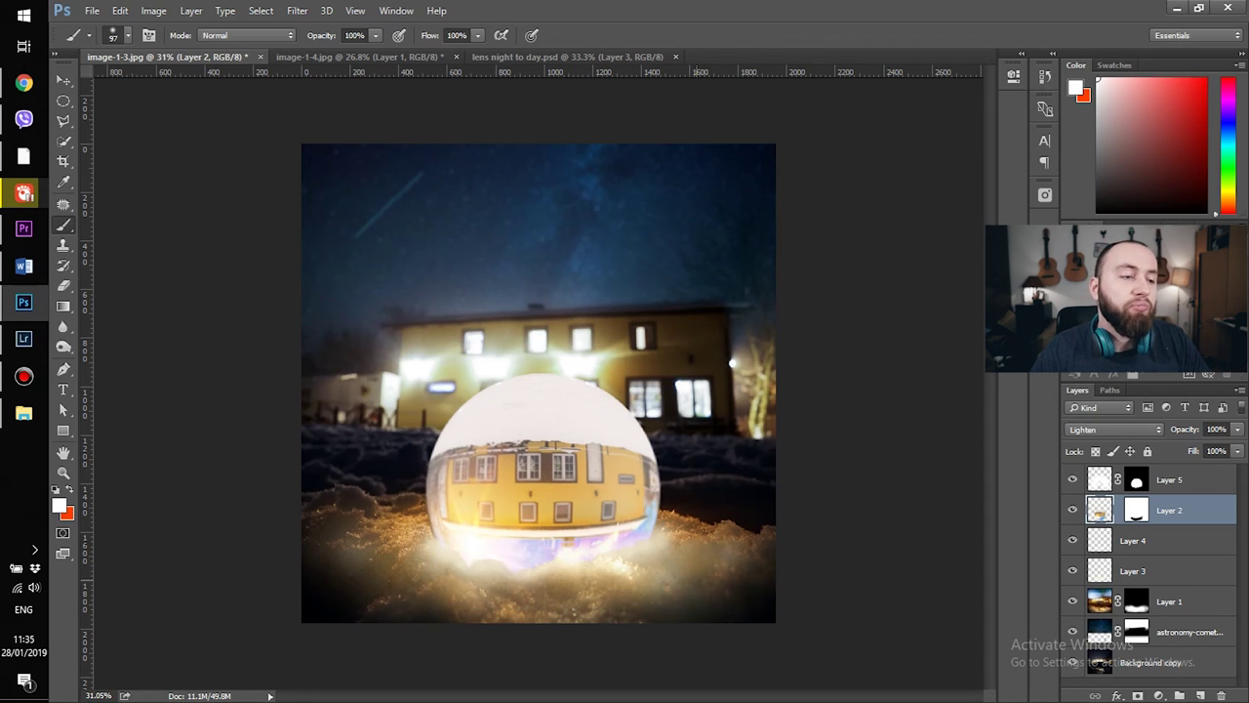
pyautogui.hotkey('ctrl', 'z')
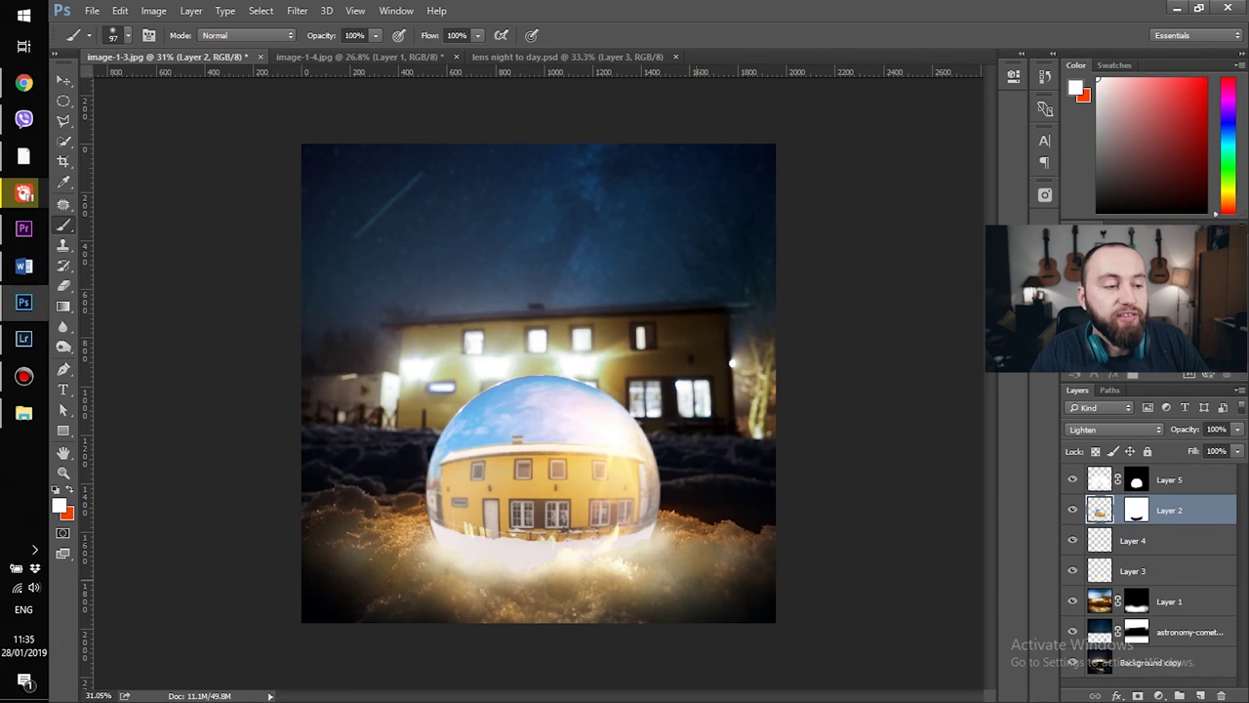